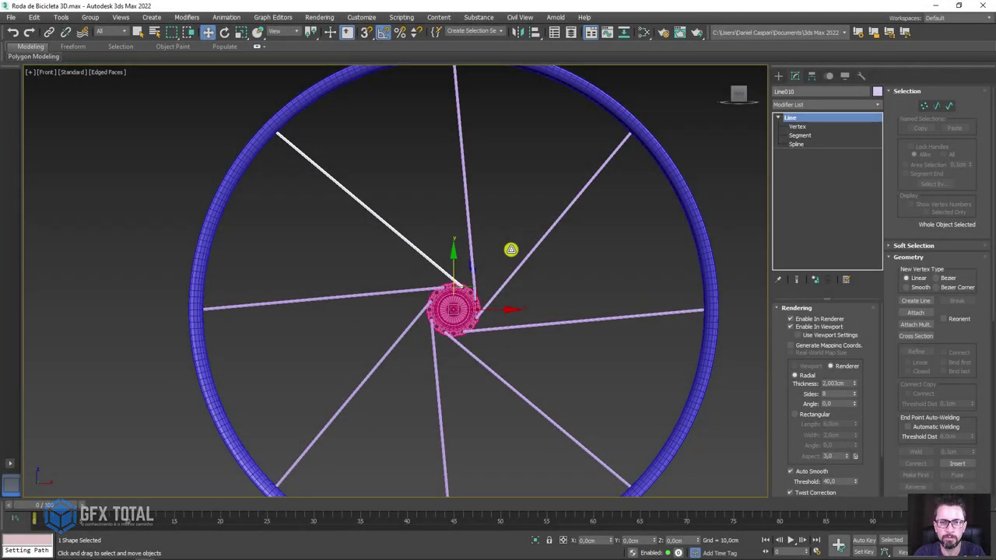
Select the small nipple Line003 among the spokes, then zoom back out to the whole wheel
mouse_move(511, 249)
middle_mouse_down("alt")
mouse_move(381, 303)
mouse_move(333, 260)
middle_mouse_up("alt")
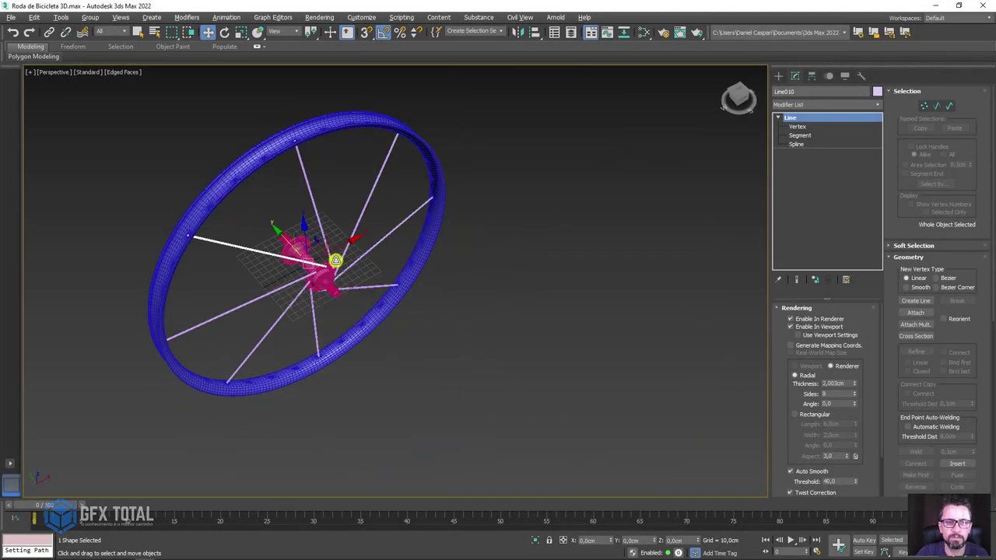
scroll(344, 285, "up", 3)
scroll(306, 232, "up", 3)
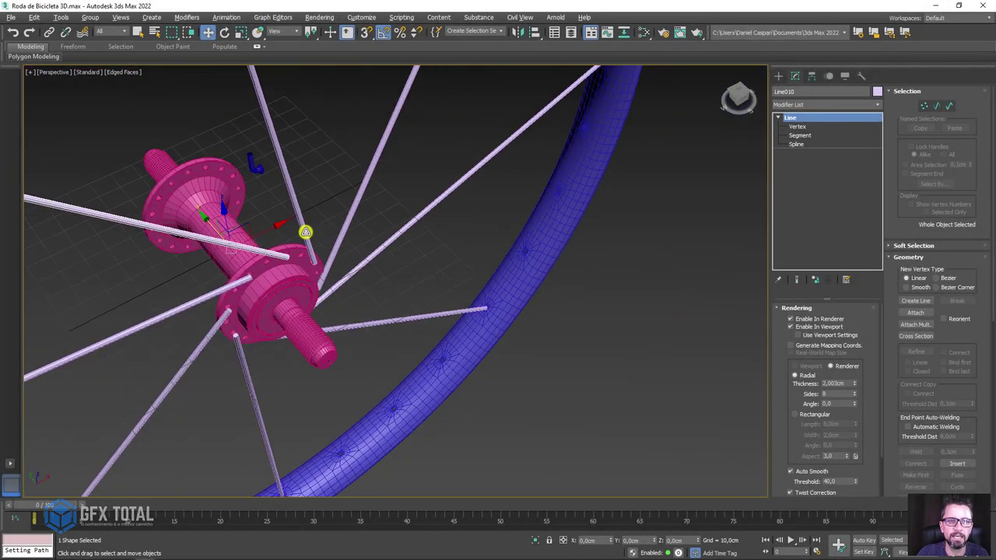
left_click(252, 164)
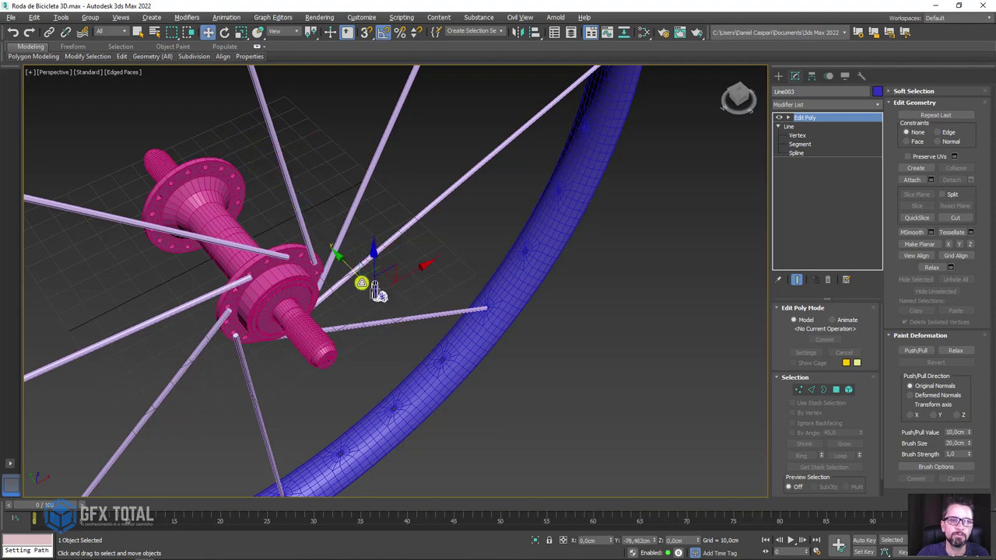
scroll(467, 382, "down", 5)
middle_click_drag(467, 381, 469, 345, "alt")
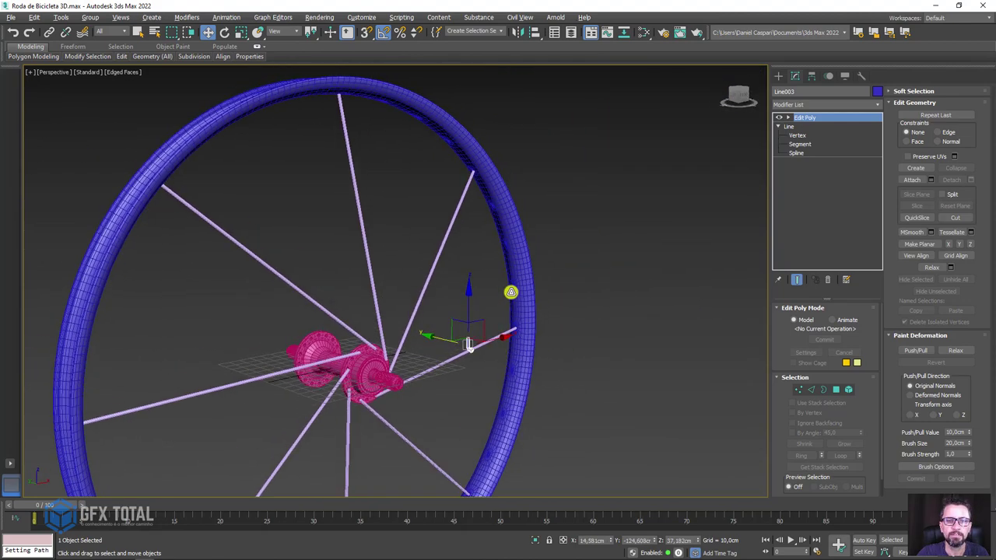
middle_click_drag(295, 78, 335, 95, "alt")
Path-constrain the nipple Line003 to spoke Line002
left_click(226, 18)
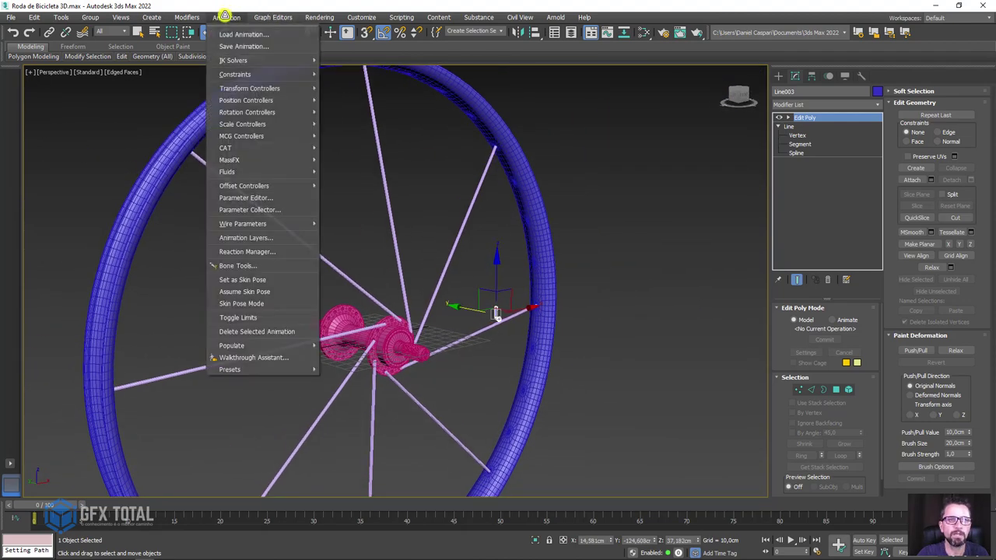
mouse_move(235, 74)
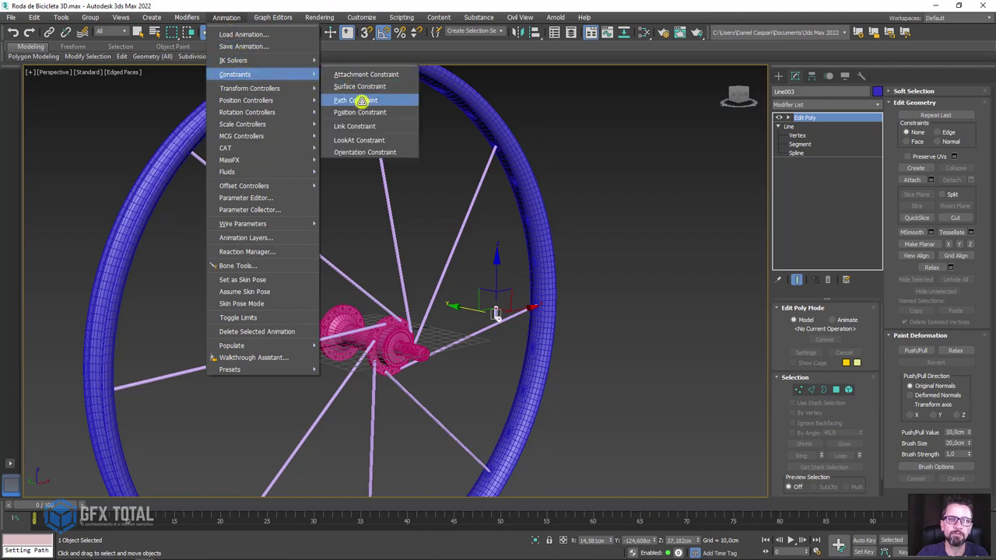
left_click(361, 101)
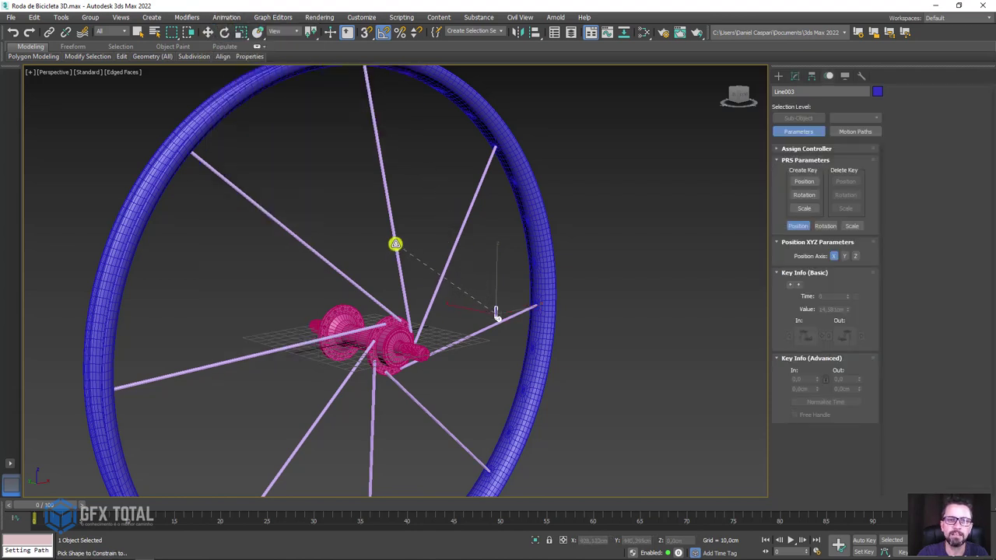
left_click(496, 312)
middle_click_drag(418, 203, 396, 263, "alt")
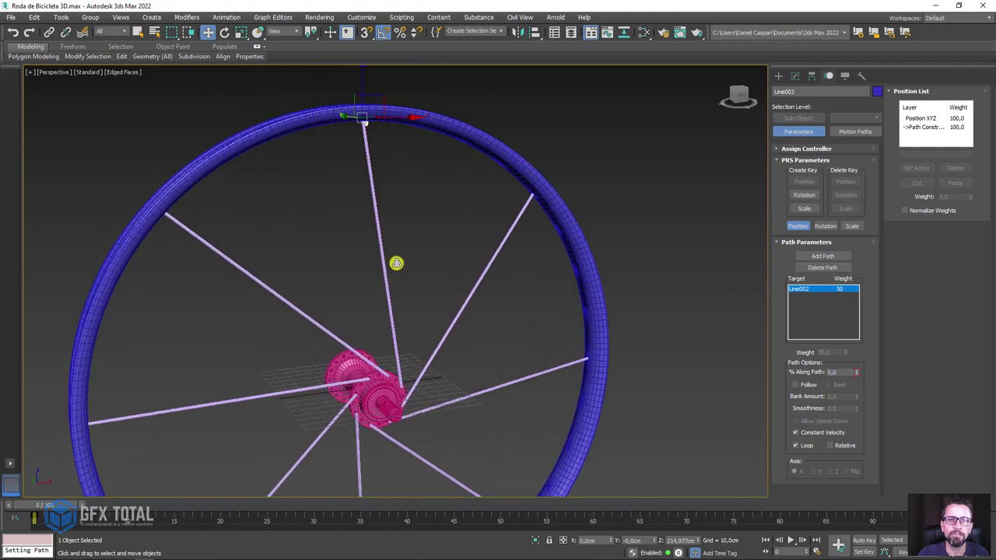
scroll(380, 226, "up", 5)
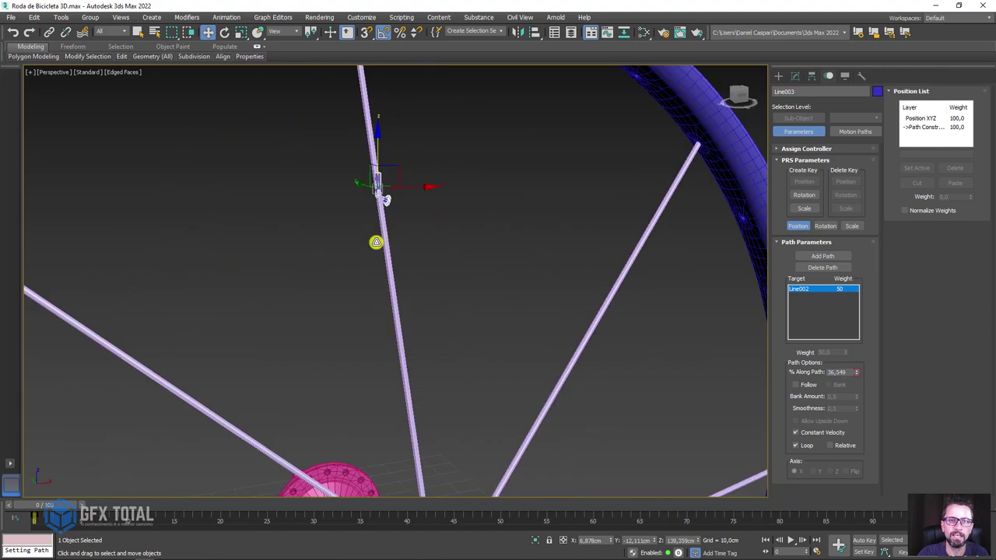
scroll(380, 225, "up", 3)
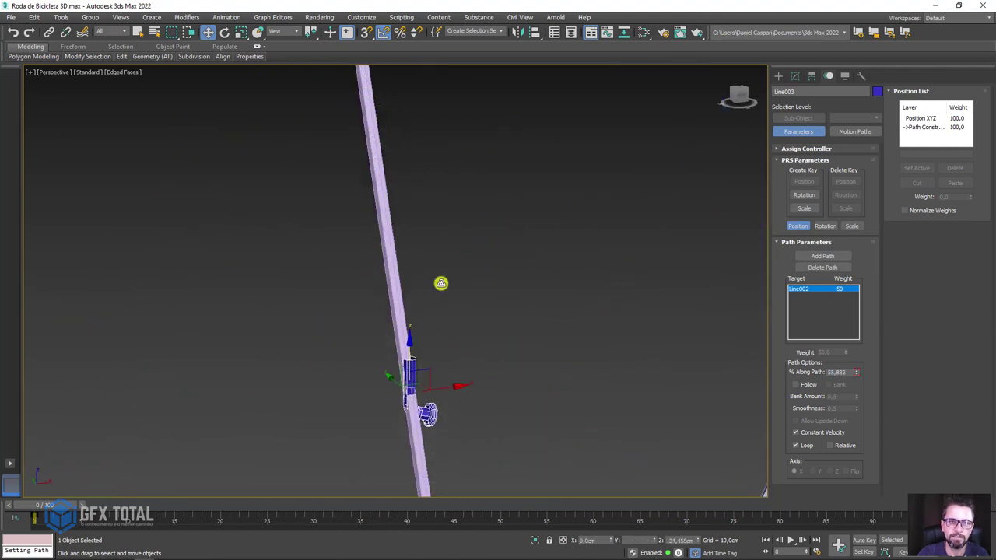
scroll(440, 285, "down", 5)
scroll(475, 295, "down", 4)
scroll(438, 204, "up", 5)
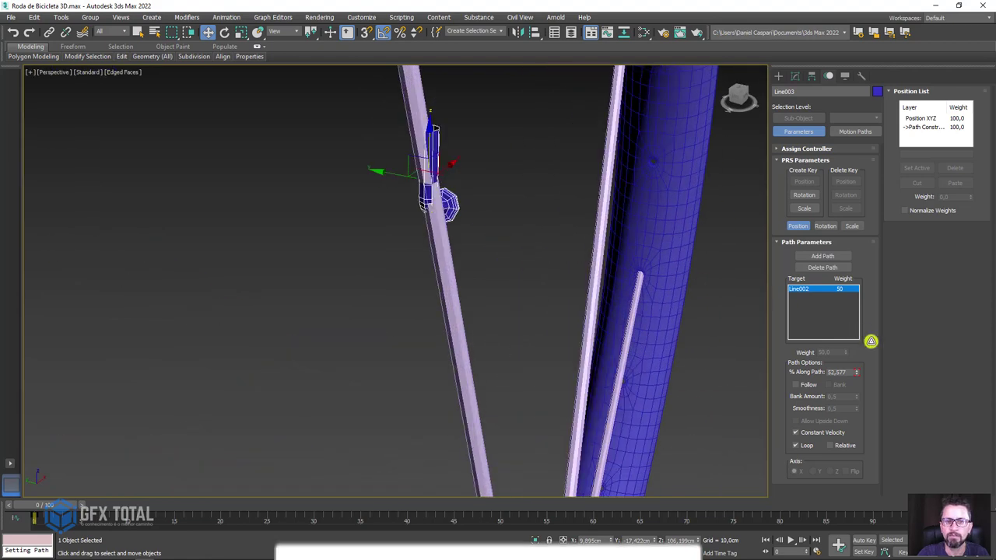
Turn on Follow with Z axis and Flip, and slide the nipple toward the hub
left_click(801, 385)
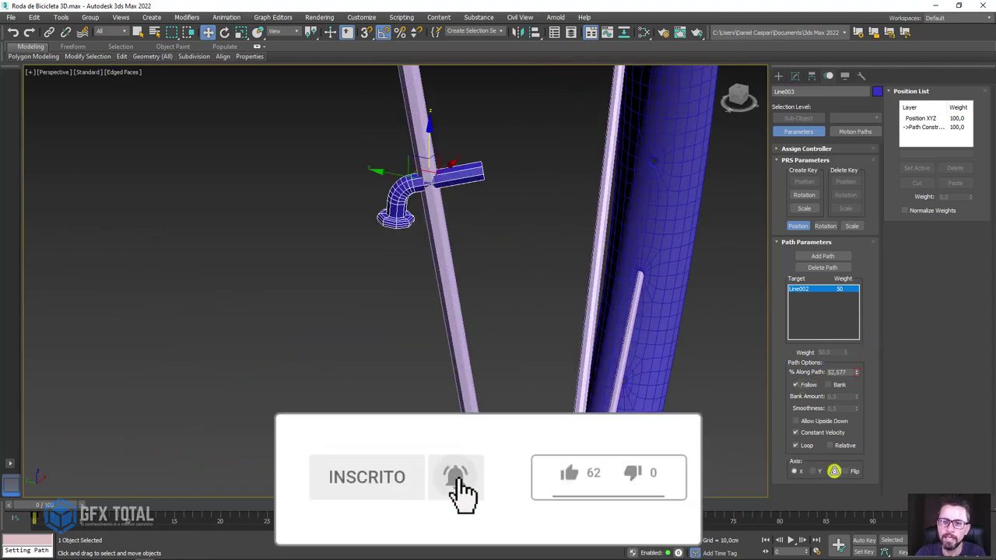
left_click(829, 471)
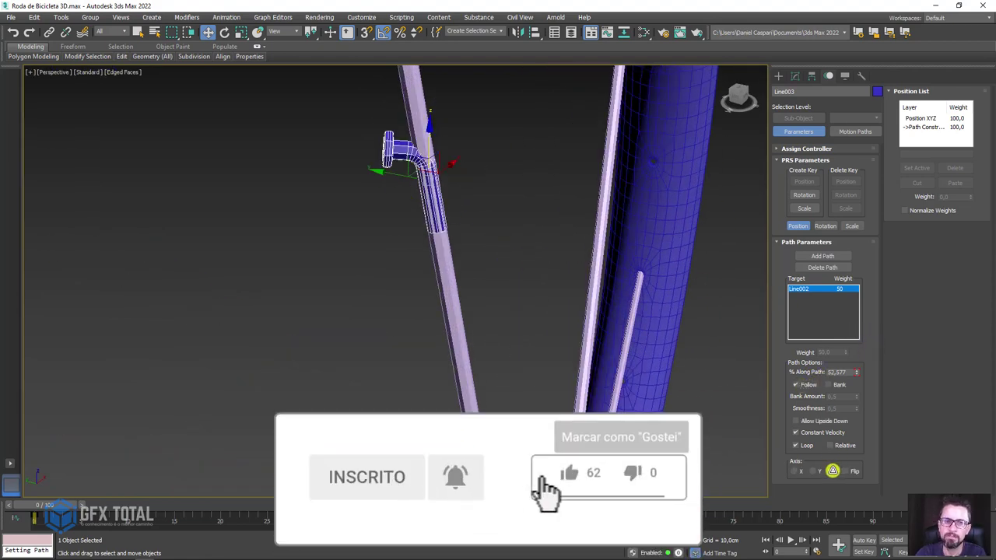
left_click(845, 471)
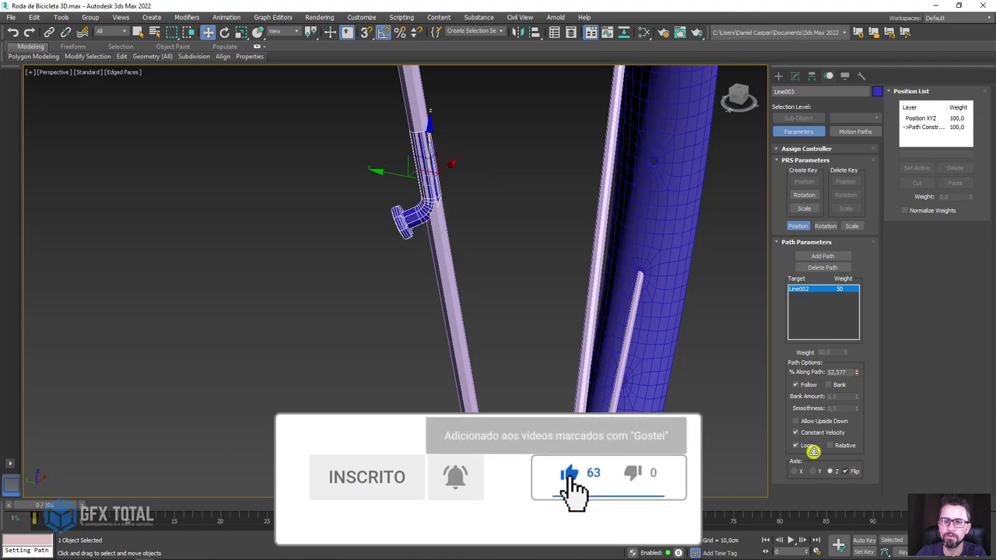
mouse_move(545, 318)
middle_mouse_down("alt")
mouse_move(600, 345)
mouse_move(502, 269)
mouse_move(442, 173)
middle_mouse_up("alt")
left_click_drag(442, 173, 447, 440)
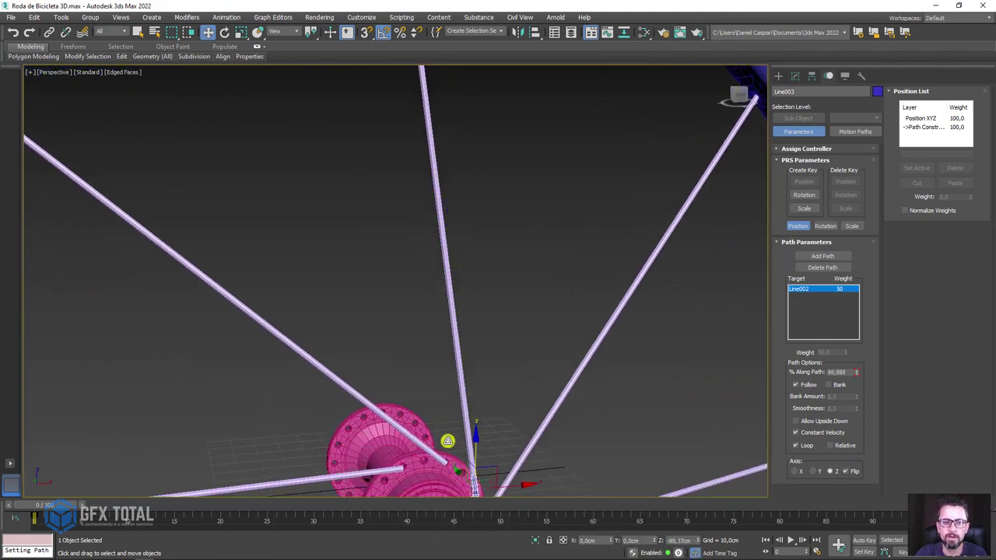
Ease the nipple back to 98,165% along the spoke
scroll(447, 440, "up", 3)
scroll(447, 252, "up", 4)
scroll(473, 410, "up", 2)
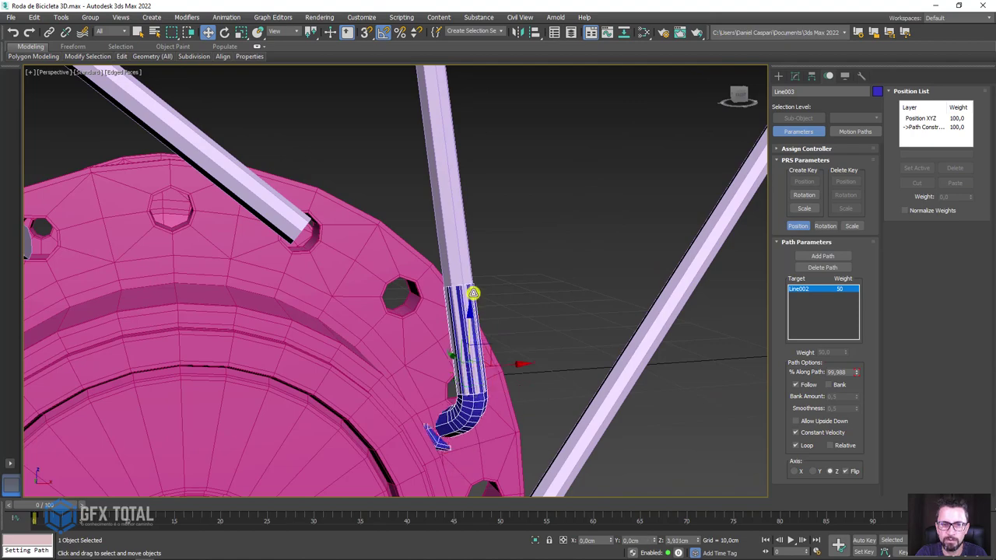
left_click_drag(473, 410, 430, 413)
Rotate the nipple so its end lines up with the hub hole, then show its modifier stack
key("e")
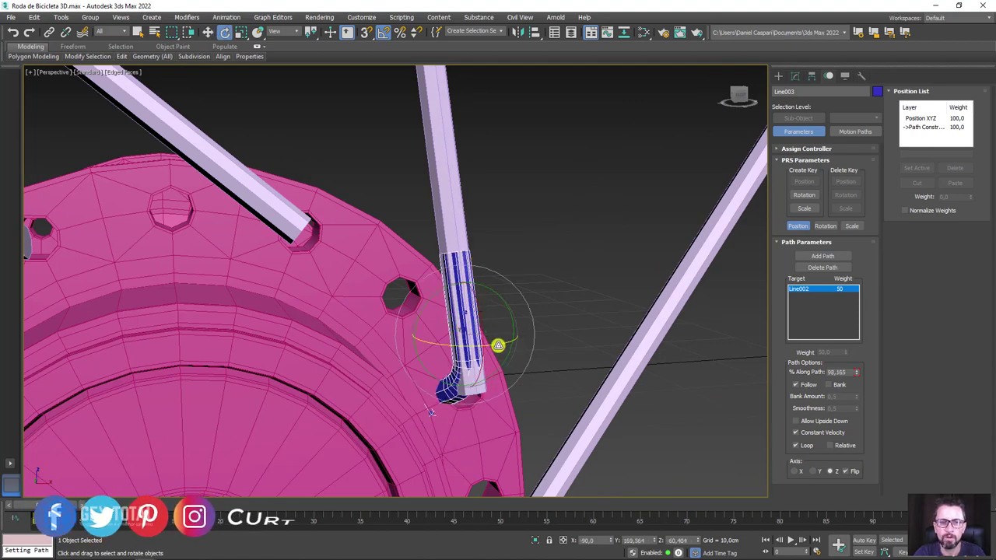
left_click_drag(498, 344, 610, 350)
mouse_move(609, 349)
middle_mouse_down("alt")
mouse_move(467, 361)
mouse_move(484, 345)
middle_mouse_up("alt")
left_click_drag(480, 307, 467, 341)
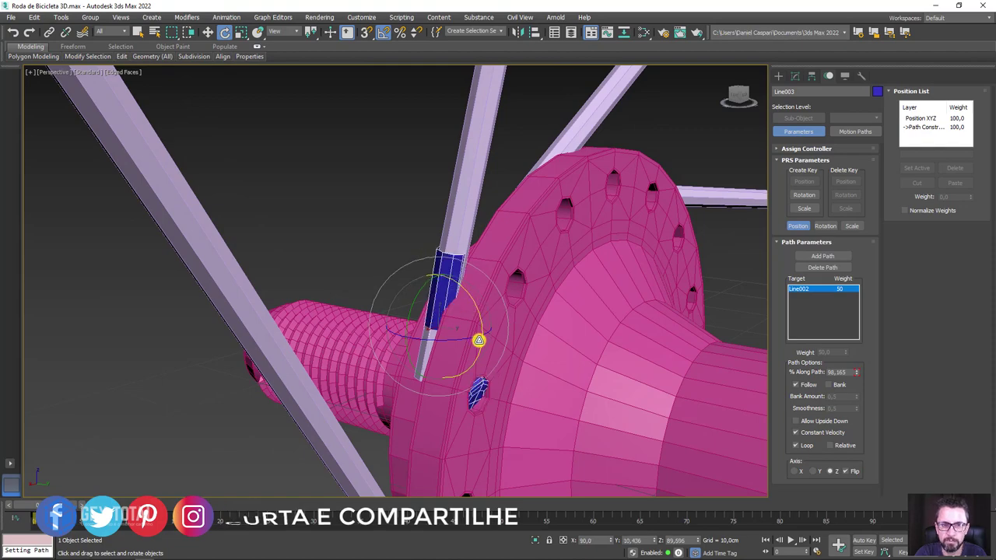
mouse_move(526, 357)
middle_mouse_down("alt")
mouse_move(507, 342)
mouse_move(581, 367)
mouse_move(578, 317)
mouse_move(537, 302)
mouse_move(490, 340)
mouse_move(511, 353)
mouse_move(421, 365)
middle_mouse_up("alt")
scroll(511, 354, "up", 5)
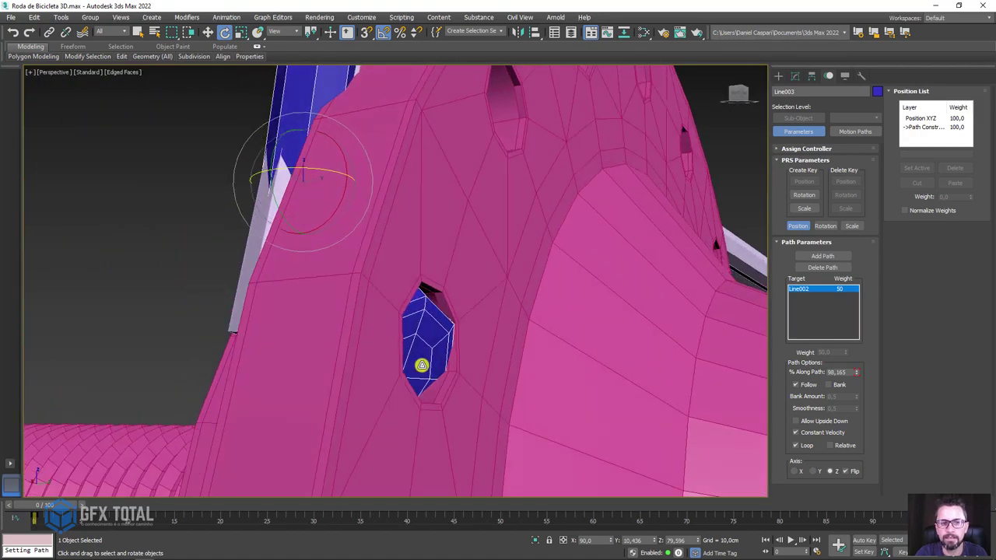
mouse_move(429, 330)
middle_mouse_down("alt")
mouse_move(467, 349)
mouse_move(498, 327)
middle_mouse_up("alt")
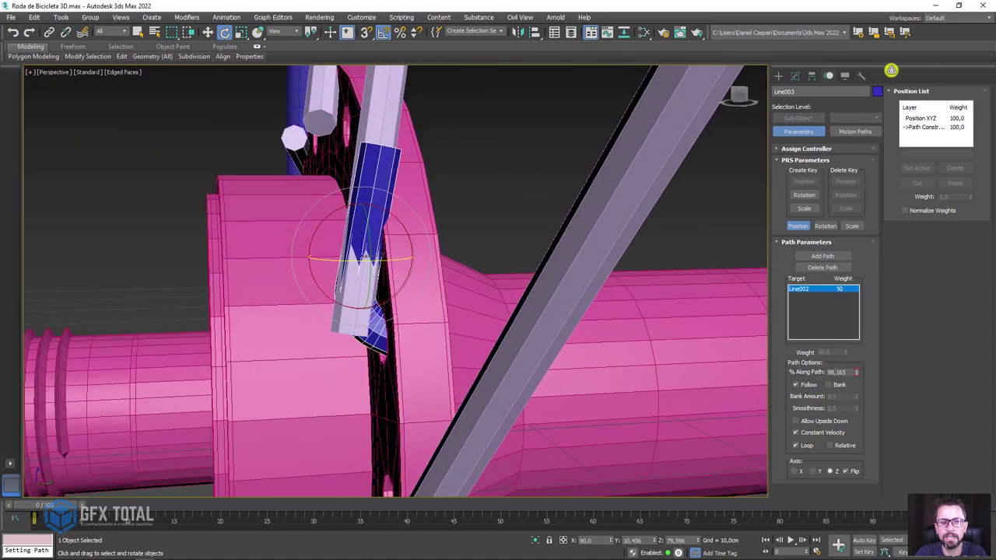
left_click(799, 76)
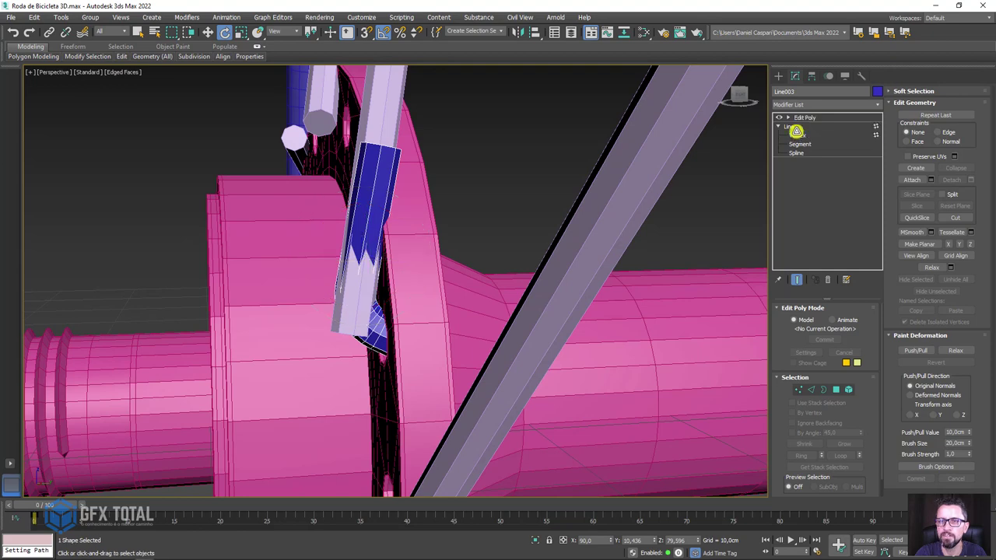
In Edit Poly vertex mode, select the tube's bent-end vertices and rotate them more upright
left_click(786, 114)
key("1")
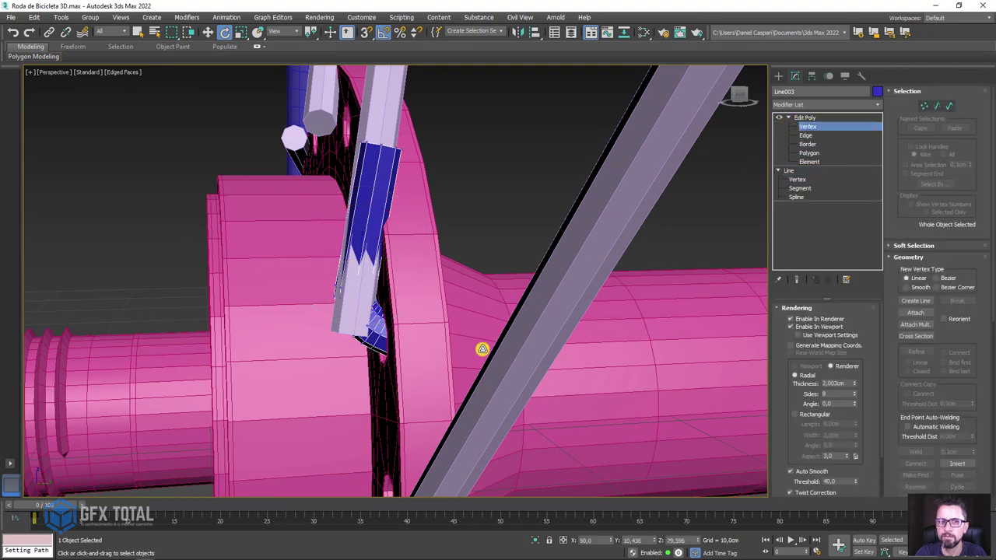
key("F3")
left_click_drag(411, 323, 479, 415)
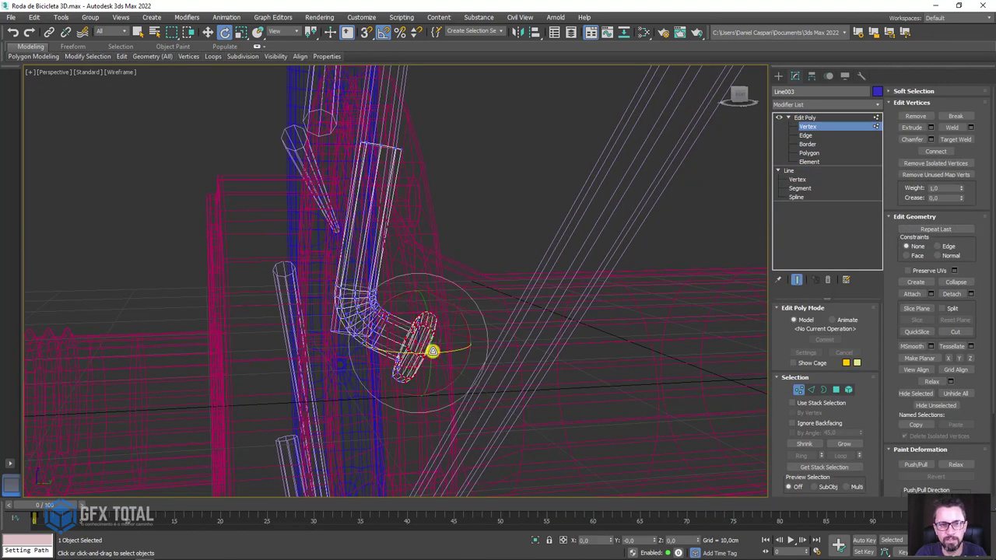
left_click_drag(390, 347, 432, 362)
key("F3")
Move the bent-end vertices outward along Y, then return to the Edit Poly top level
scroll(442, 362, "up", 5)
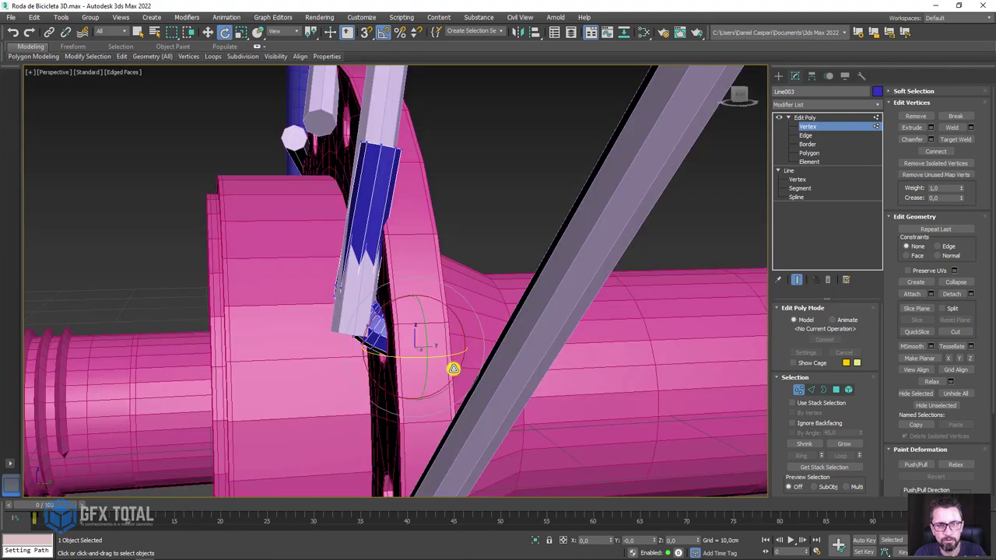
middle_click_drag(441, 362, 413, 327, "alt")
key("w")
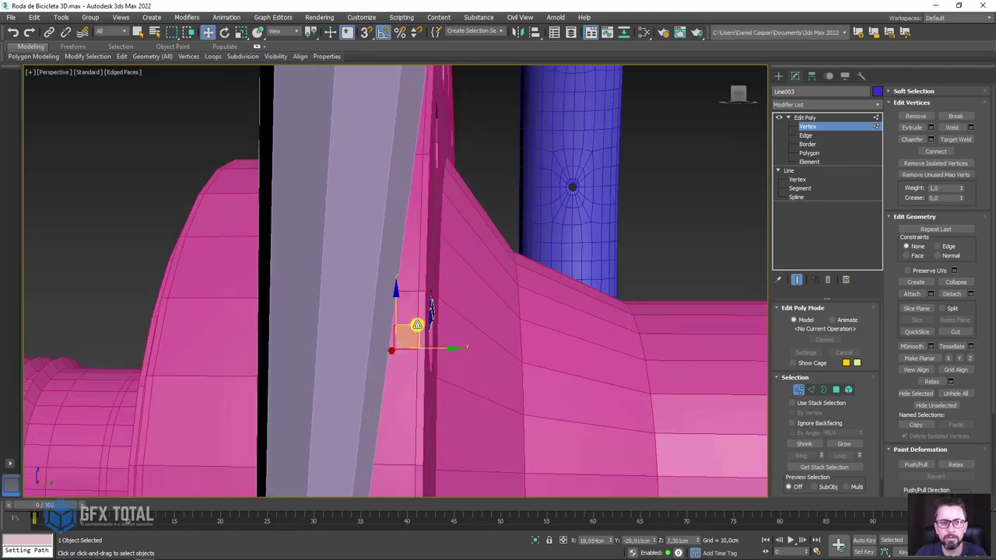
left_click_drag(451, 340, 501, 333)
key("e")
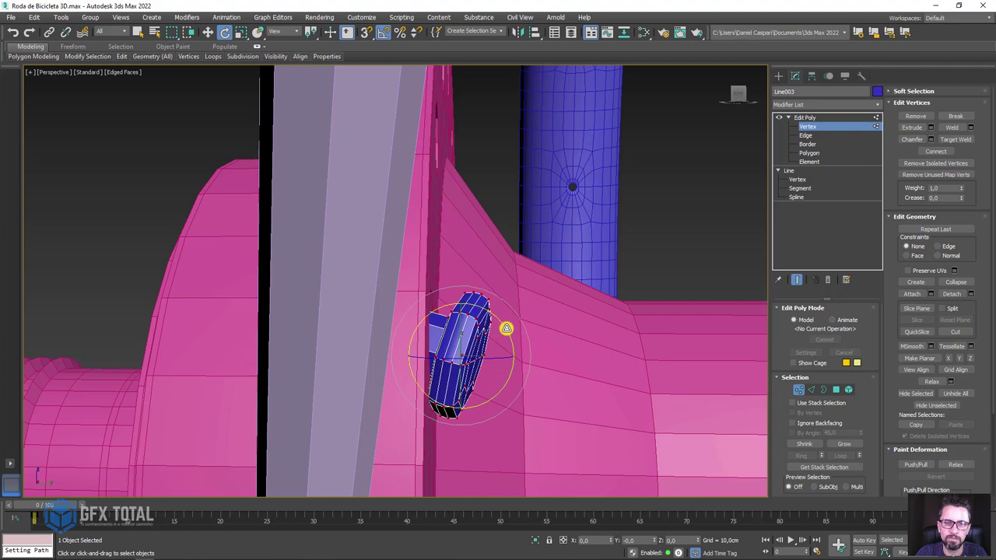
middle_click_drag(507, 326, 503, 349, "alt")
key("w")
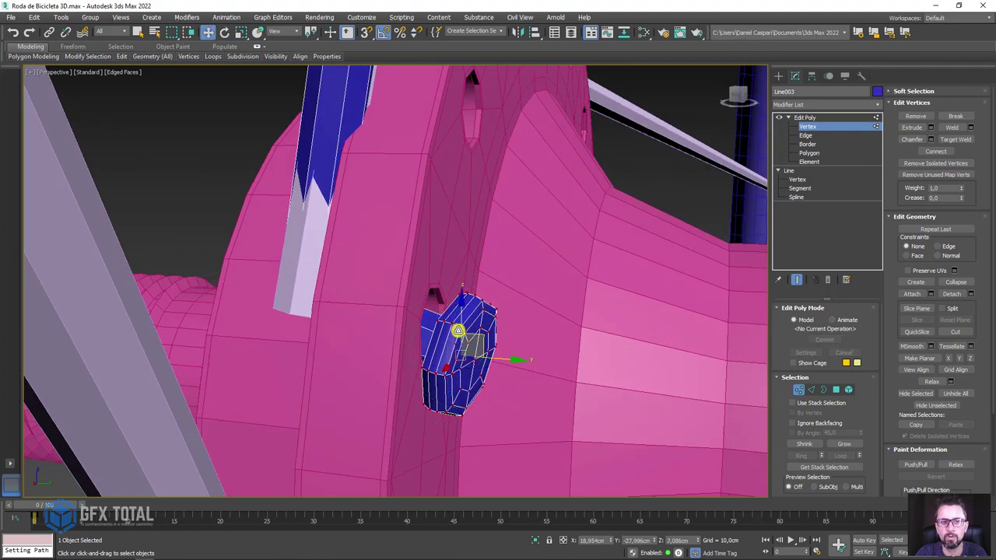
left_click(802, 118)
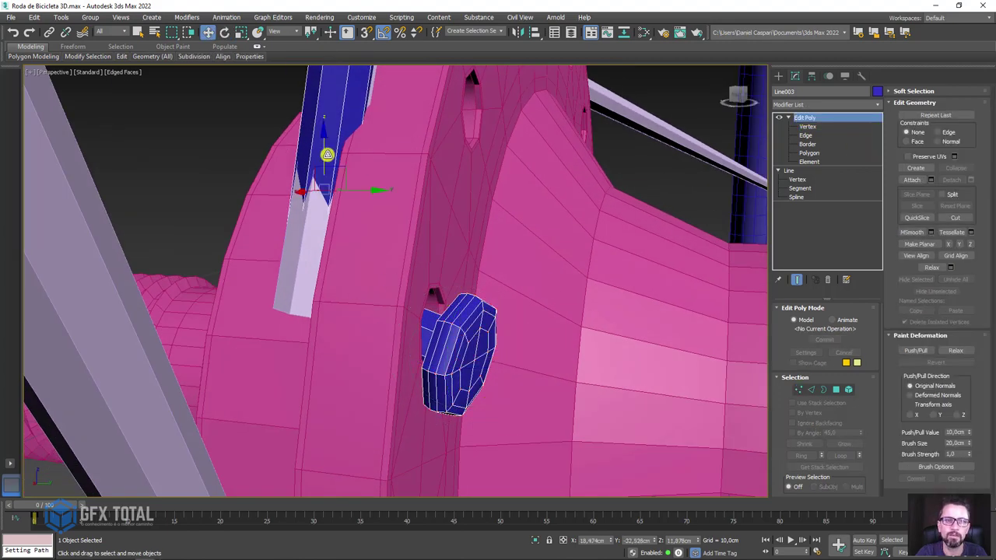
Adjust the nipple's height along the spoke and frame the hub
left_click_drag(328, 155, 347, 58)
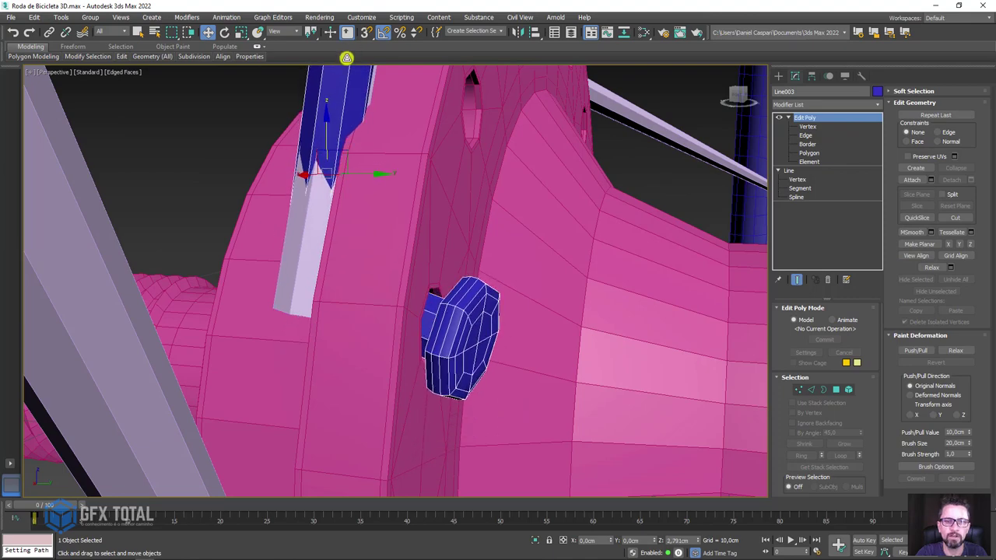
scroll(469, 226, "down", 5)
mouse_move(469, 226)
middle_mouse_down("alt")
mouse_move(439, 277)
mouse_move(444, 318)
mouse_move(459, 293)
mouse_move(491, 298)
middle_mouse_up("alt")
scroll(444, 318, "up", 5)
scroll(412, 340, "down", 2)
scroll(498, 298, "up", 2)
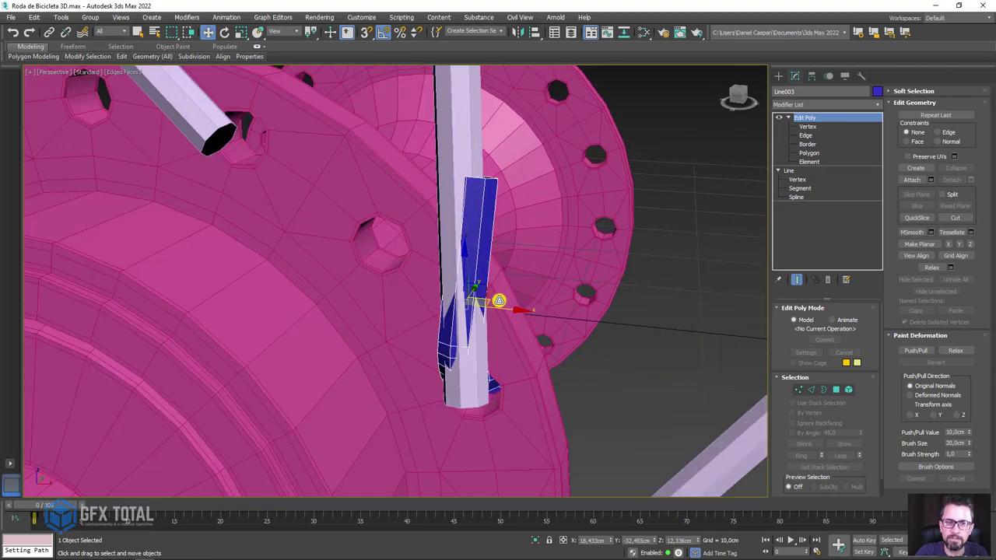
Tilt the selected spoke-end polygons by 10 degrees
key("e")
left_click_drag(505, 281, 500, 278)
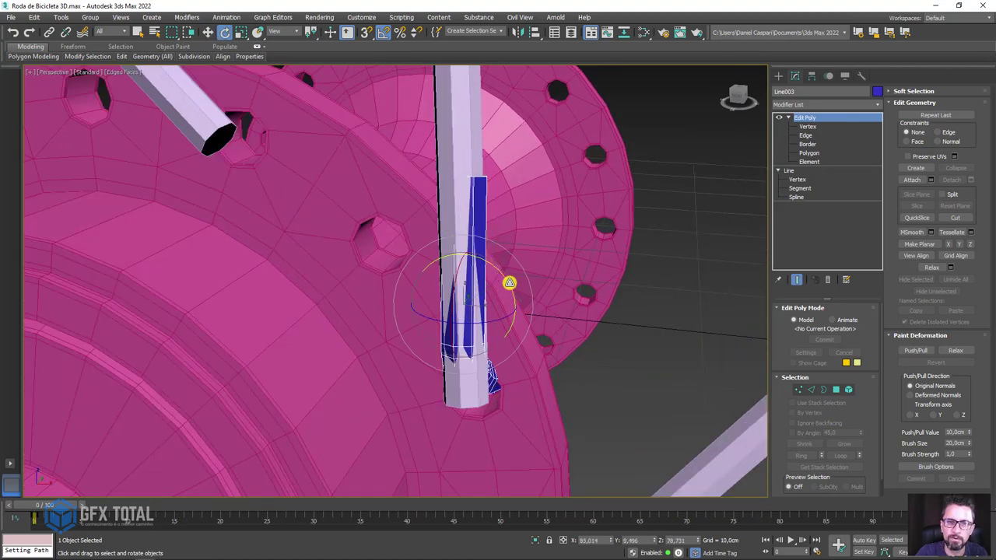
mouse_move(511, 285)
middle_mouse_down("alt")
mouse_move(403, 287)
mouse_move(452, 306)
mouse_move(501, 288)
middle_mouse_up("alt")
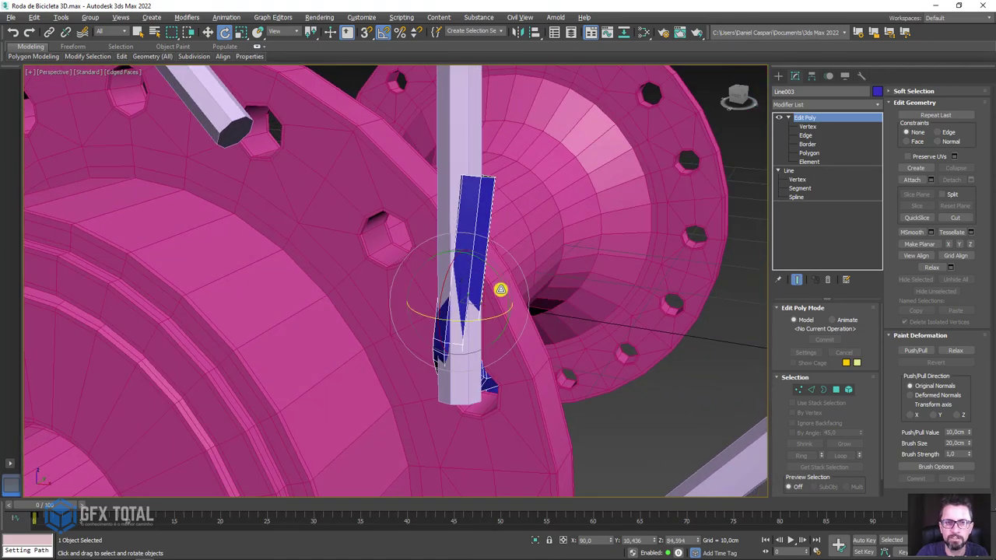
left_click_drag(500, 289, 498, 274)
mouse_move(497, 274)
middle_mouse_down("alt")
mouse_move(511, 309)
mouse_move(484, 296)
middle_mouse_up("alt")
Raise the spoke-end polygons about 3 cm along Z into the flange hole
key("w")
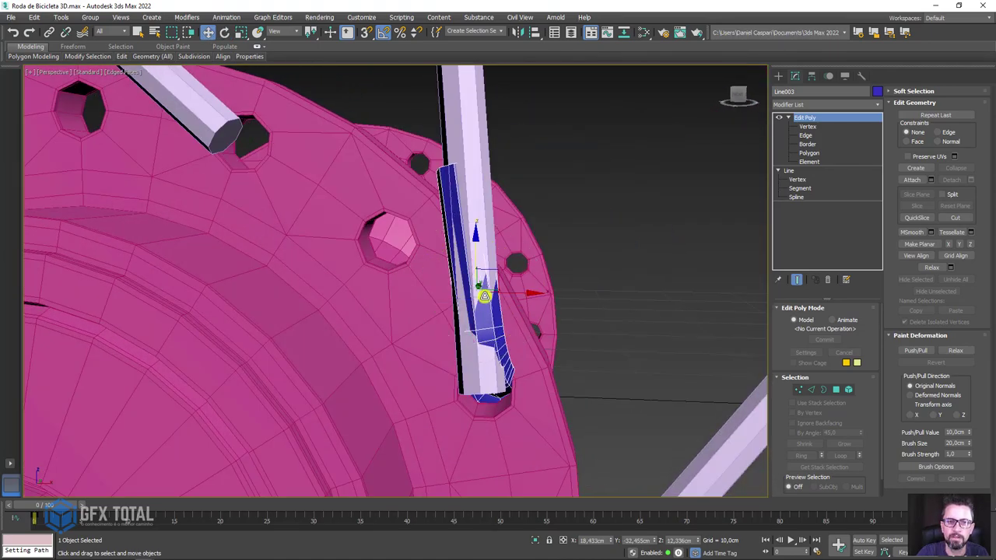
left_click_drag(477, 253, 475, 223)
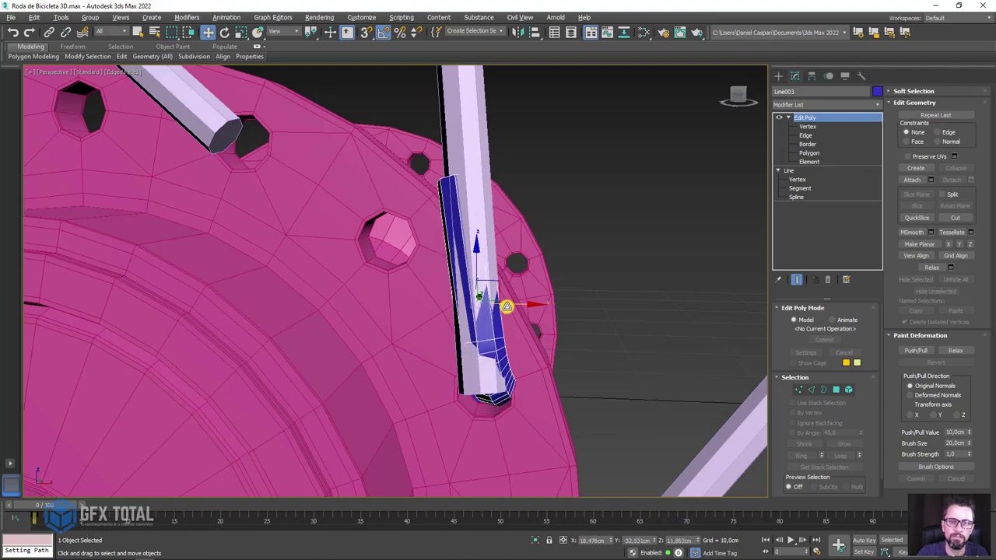
middle_click_drag(507, 306, 513, 288, "alt")
left_click_drag(478, 254, 476, 184)
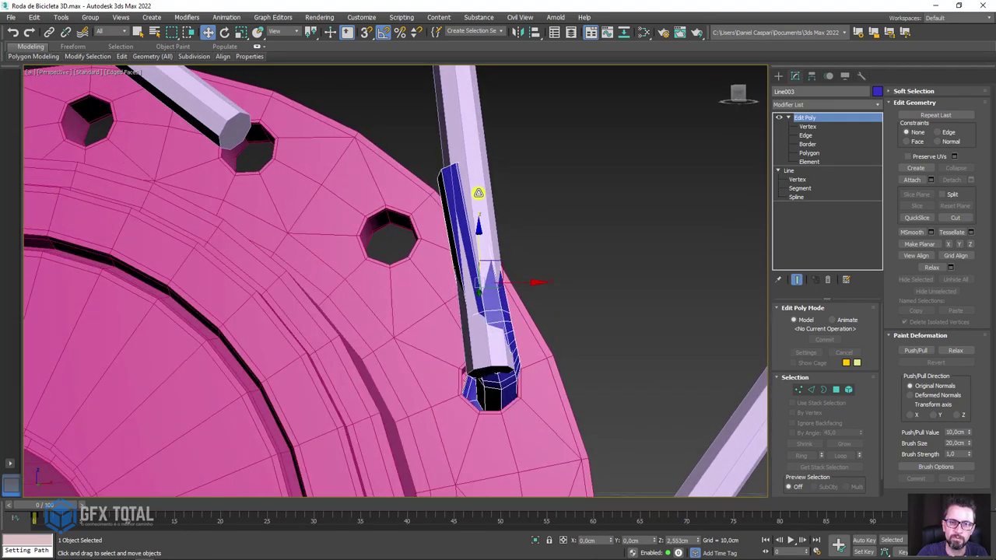
middle_click_drag(549, 261, 555, 288, "alt")
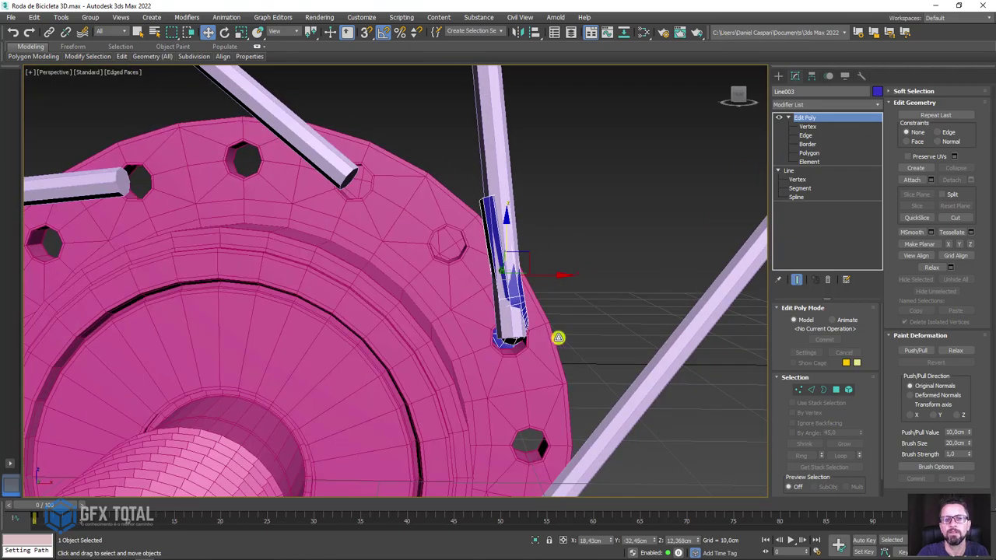
mouse_move(557, 338)
middle_mouse_down("alt")
mouse_move(493, 358)
mouse_move(407, 340)
mouse_move(536, 349)
mouse_move(591, 374)
mouse_move(526, 302)
mouse_move(493, 318)
mouse_move(580, 291)
mouse_move(479, 402)
mouse_move(500, 291)
mouse_move(524, 371)
mouse_move(489, 221)
mouse_move(518, 296)
mouse_move(487, 303)
middle_mouse_up("alt")
Draw a Standard Primitives Box near the rim
left_click(778, 75)
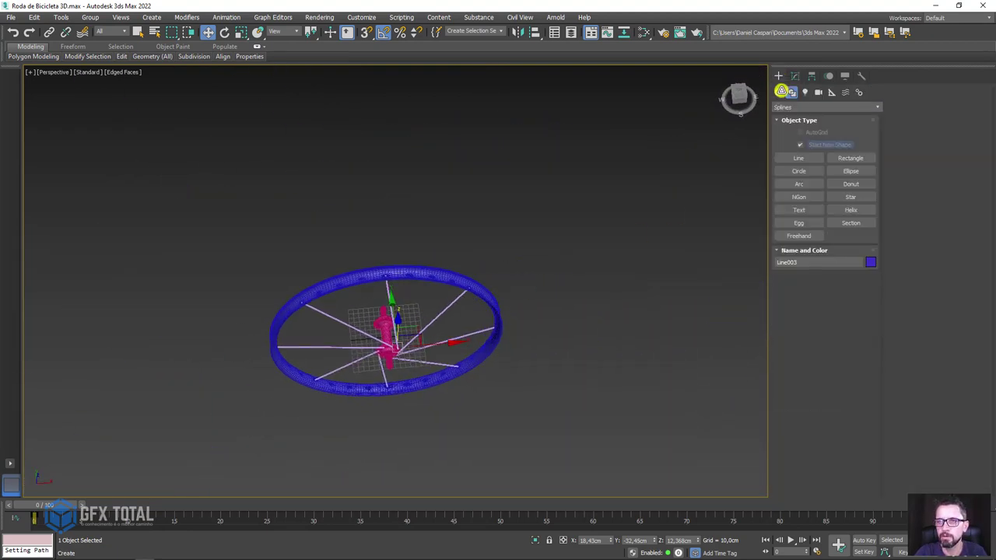
left_click(775, 93)
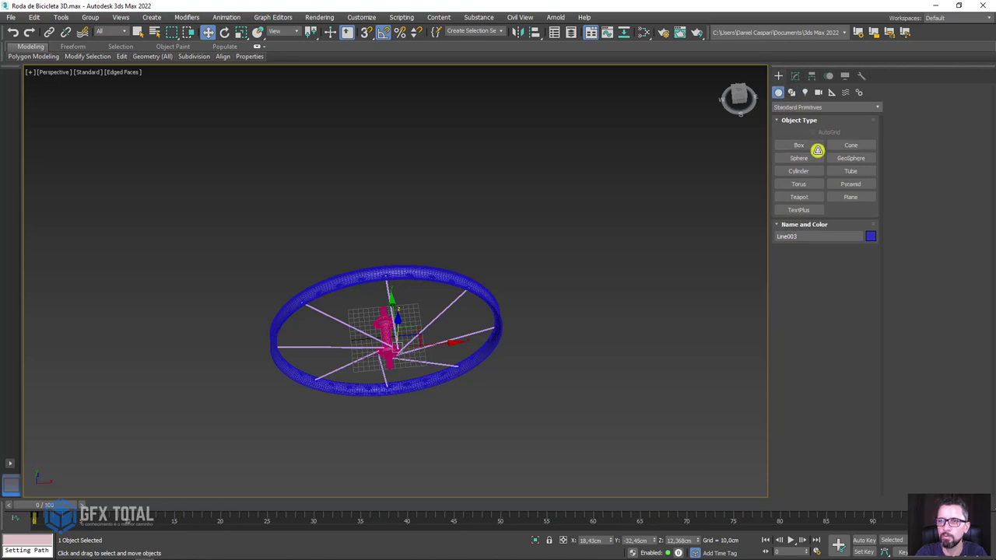
left_click(805, 146)
scroll(487, 384, "up", 4)
scroll(487, 406, "up", 3)
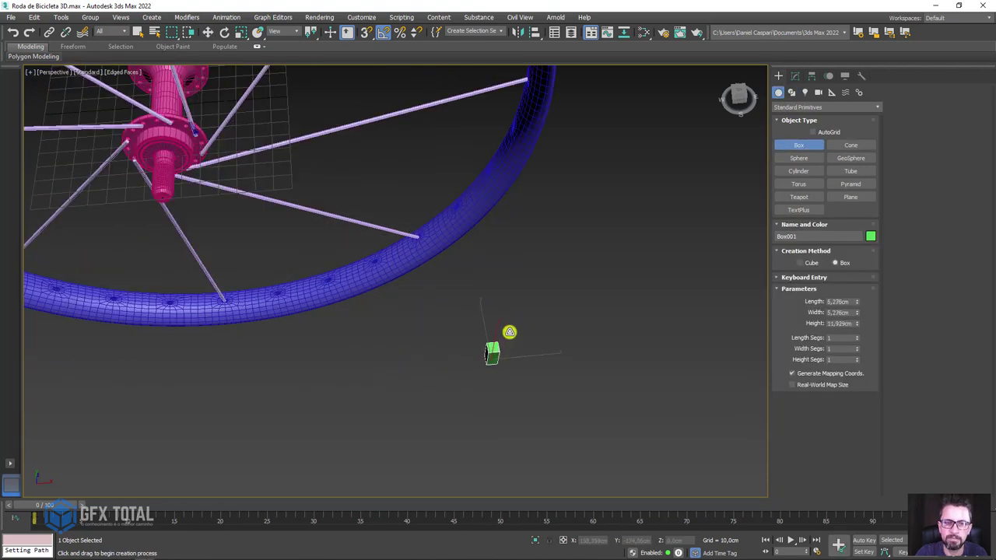
left_click(508, 332)
key("w")
scroll(507, 336, "up", 3)
mouse_move(493, 356)
middle_mouse_down("alt")
mouse_move(460, 307)
mouse_move(523, 318)
middle_mouse_up("alt")
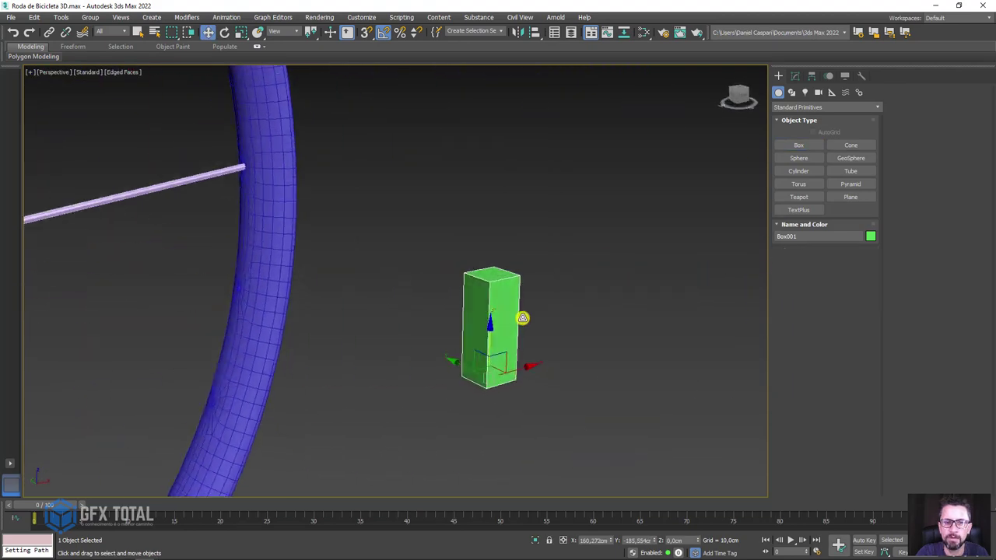
scroll(486, 333, "up", 2)
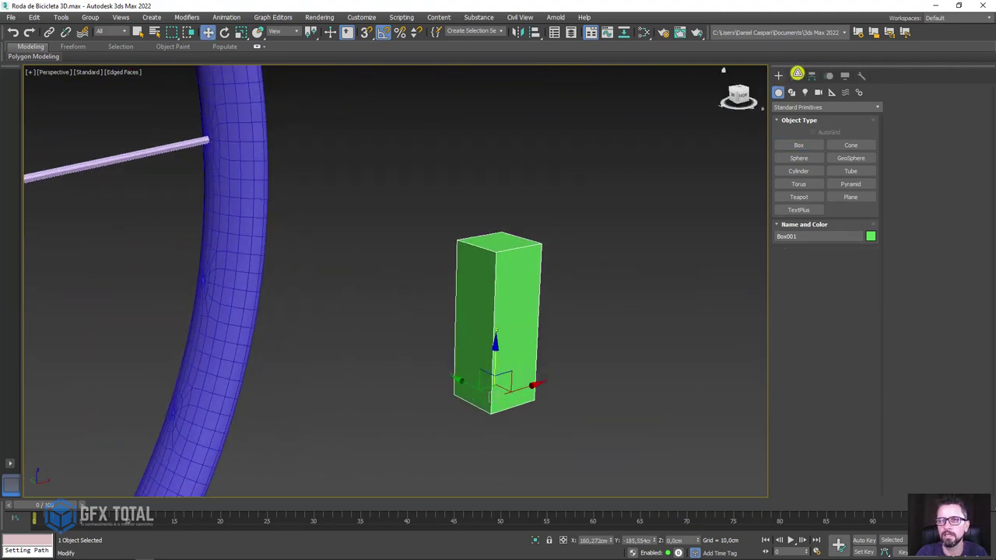
Give the box 2 length and width segments and inspect it in isolation
left_click(797, 74)
right_click(518, 288)
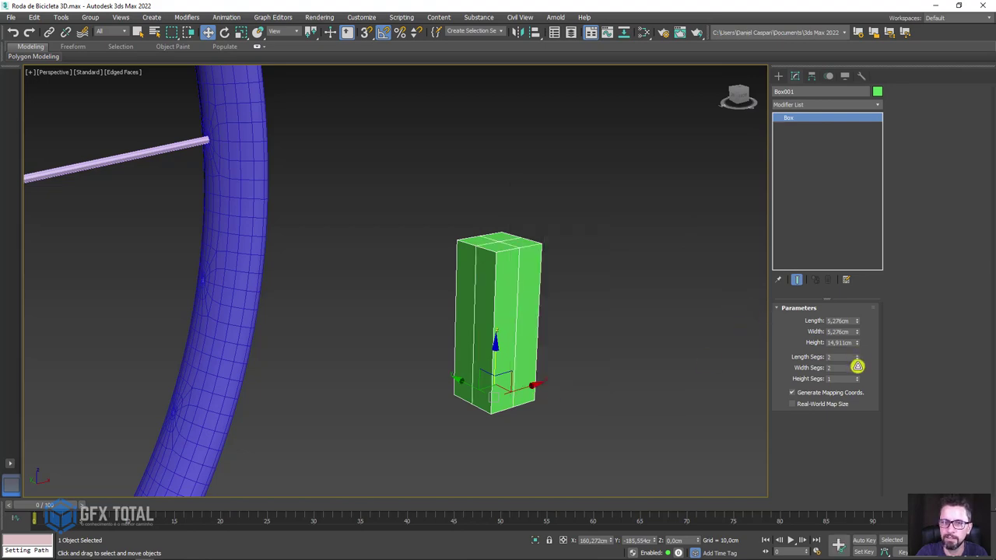
mouse_move(691, 348)
middle_mouse_down("alt")
mouse_move(584, 332)
mouse_move(575, 293)
mouse_move(611, 280)
mouse_move(585, 301)
mouse_move(243, 310)
middle_mouse_up("alt")
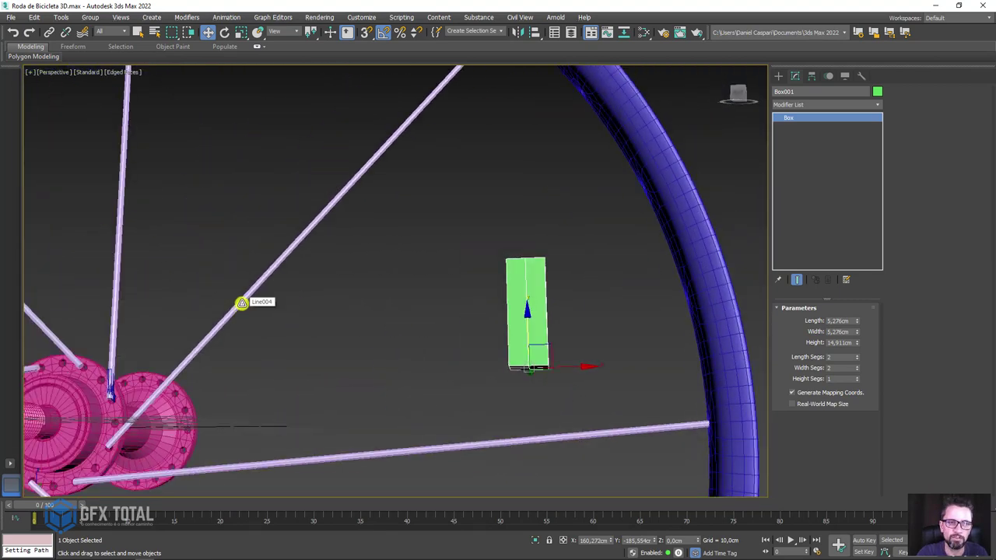
mouse_move(566, 304)
middle_mouse_down("alt")
mouse_move(581, 283)
mouse_move(520, 340)
middle_mouse_up("alt")
key("alt+q")
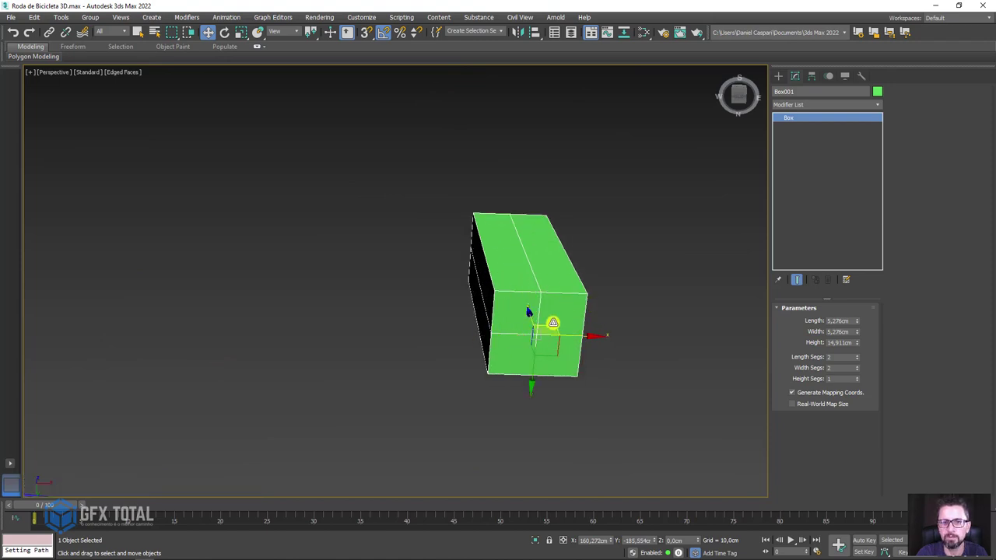
key("alt+q")
Convert the box to Editable Poly and try selecting its end polygons in wireframe
right_click(547, 278)
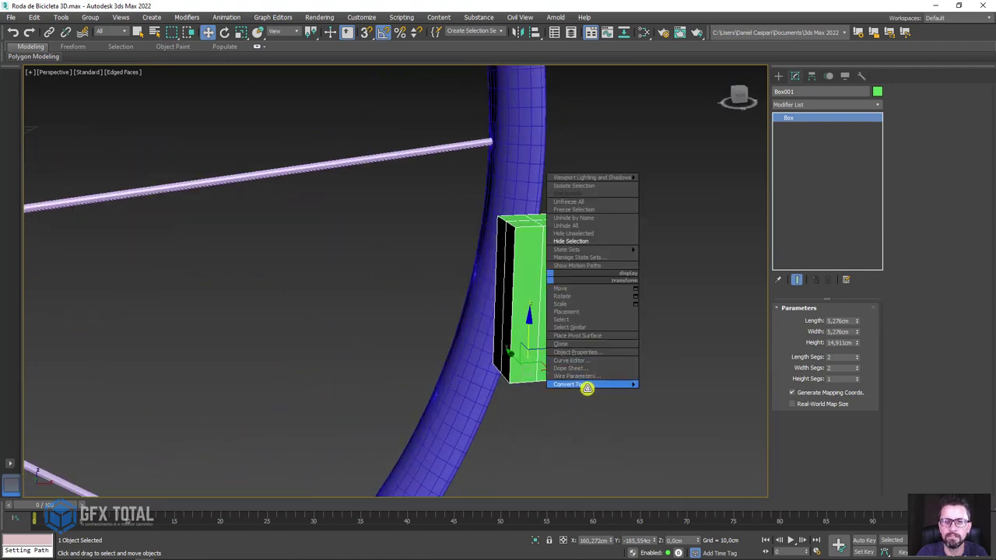
mouse_move(576, 385)
left_click(661, 390)
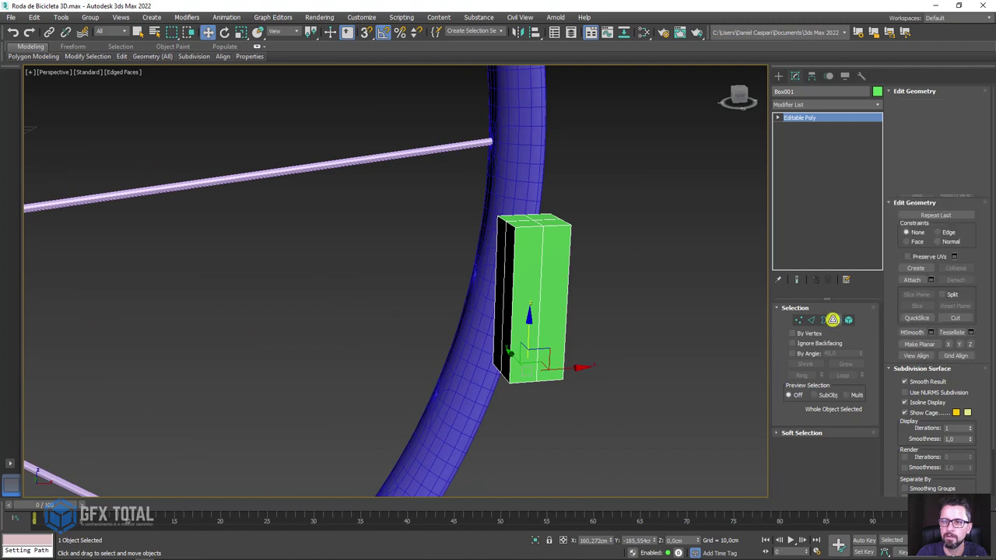
left_click(832, 319)
left_click(521, 280)
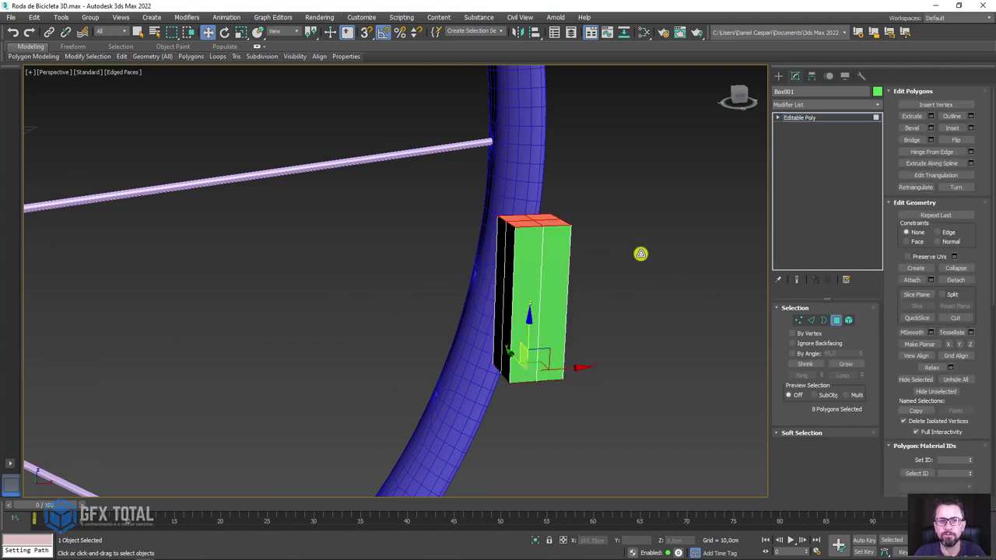
key("F3")
left_click(645, 247)
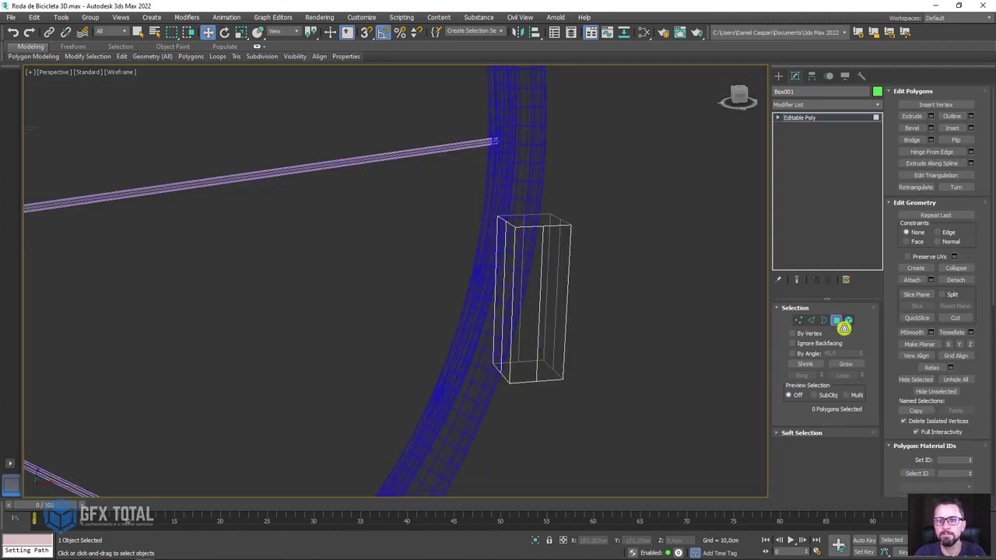
Select the box's open top border and scale it outward
left_click(823, 320)
left_click_drag(622, 218, 515, 262)
middle_click_drag(516, 263, 552, 300, "alt")
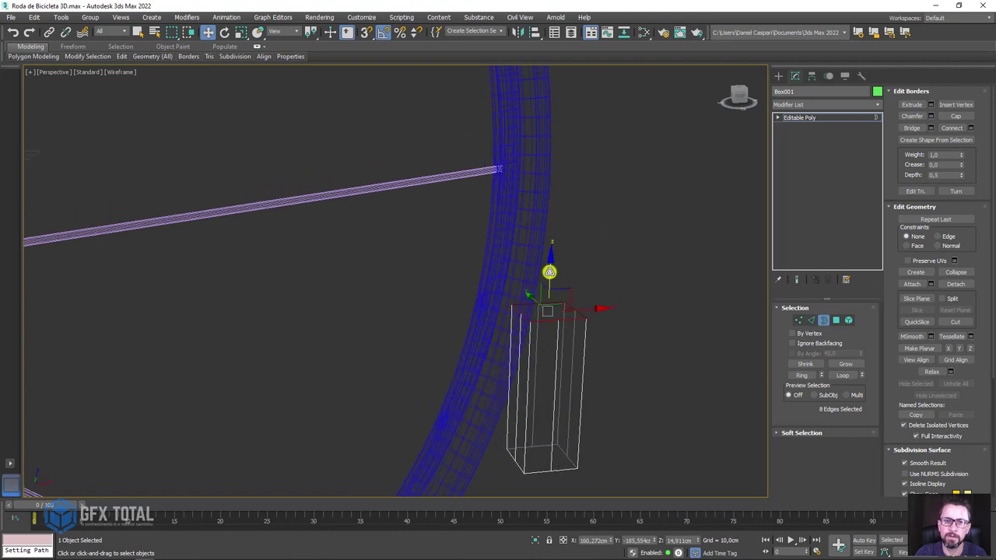
key("F3")
key("r")
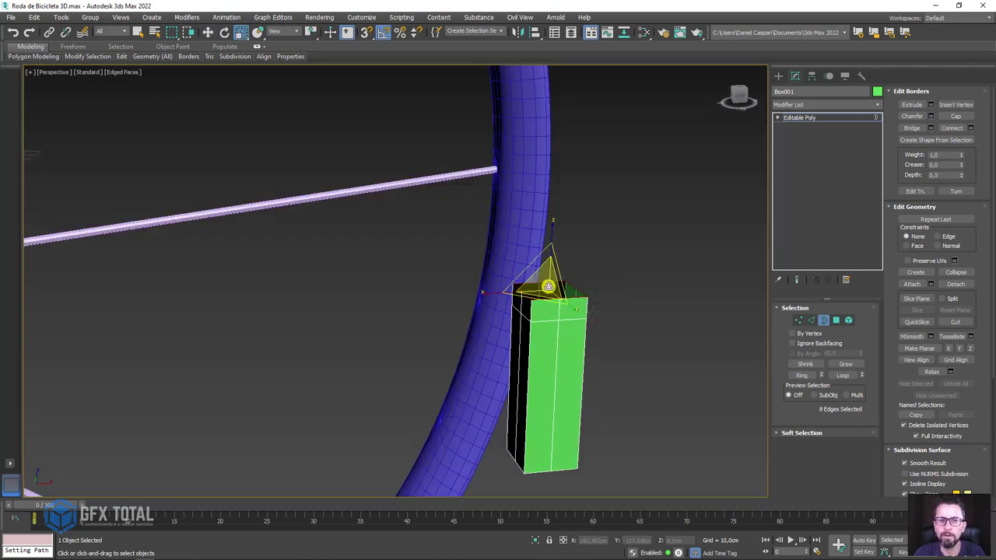
left_click_drag(554, 268, 568, 249)
Add a Spherify modifier to round the top, then collapse it to Editable Poly
left_click(876, 106)
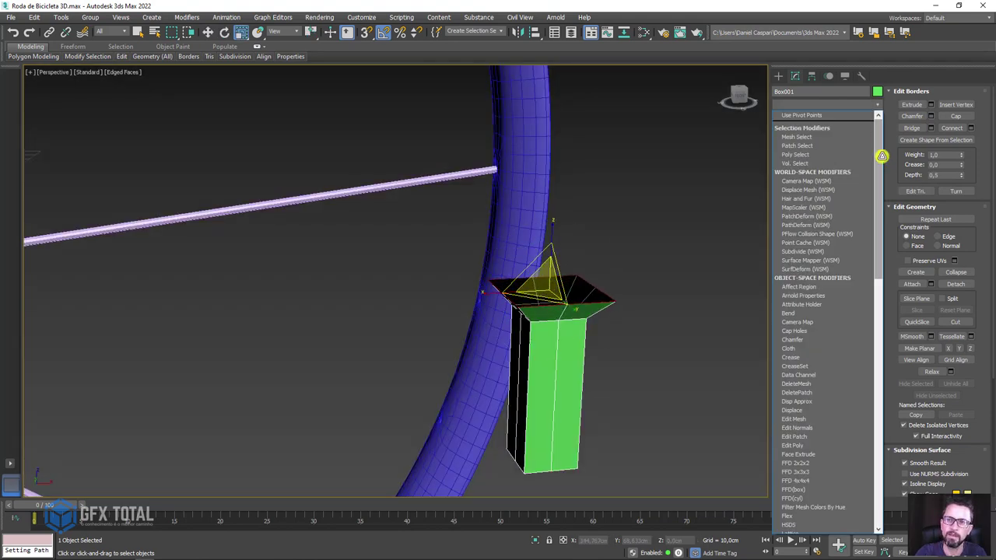
left_click_drag(880, 161, 873, 407)
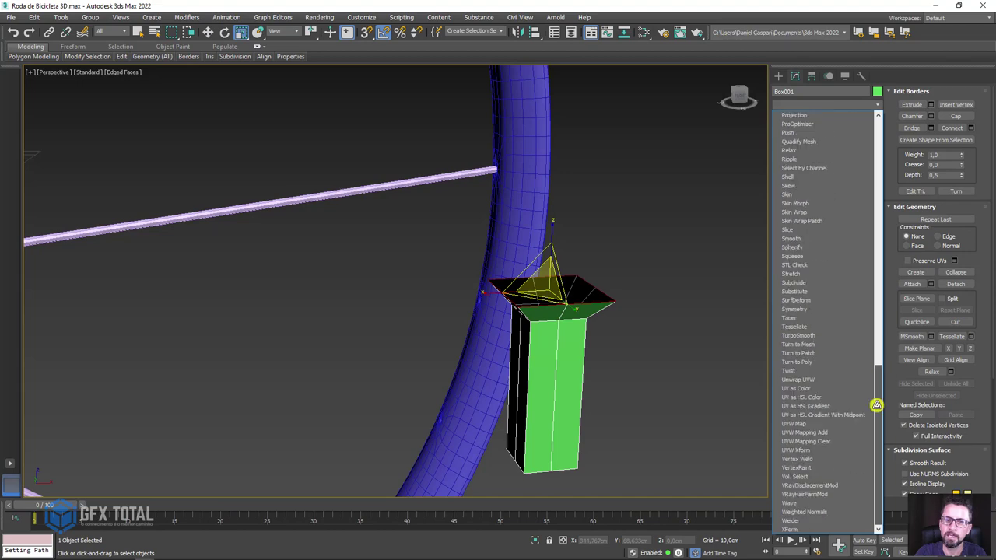
left_click(792, 246)
mouse_move(612, 278)
middle_mouse_down("alt")
mouse_move(615, 334)
mouse_move(618, 292)
middle_mouse_up("alt")
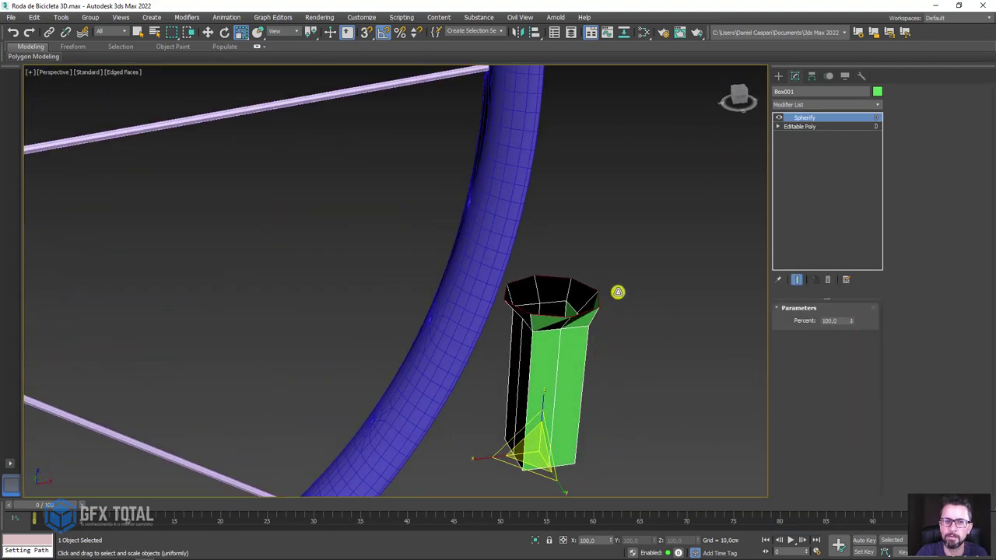
right_click(567, 319)
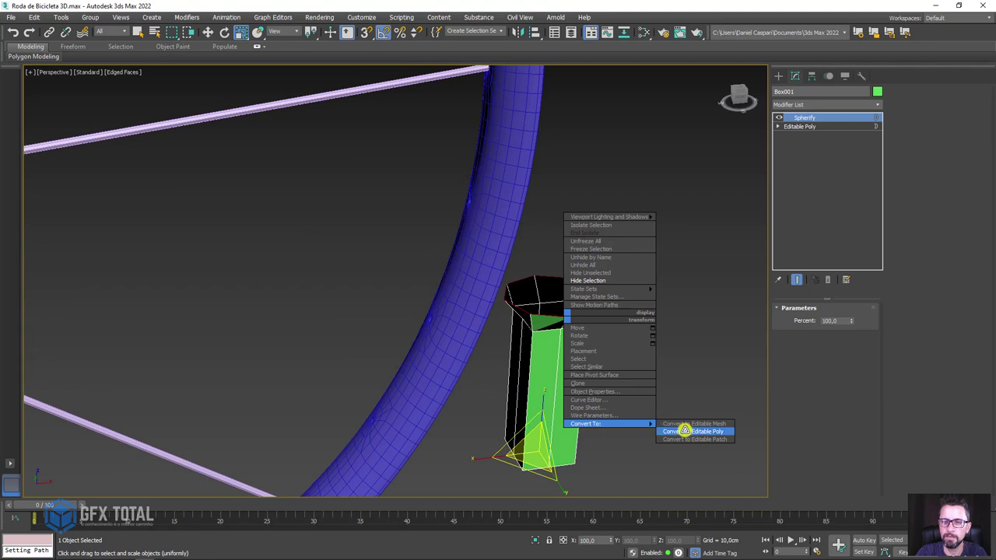
left_click(684, 430)
left_click(824, 320)
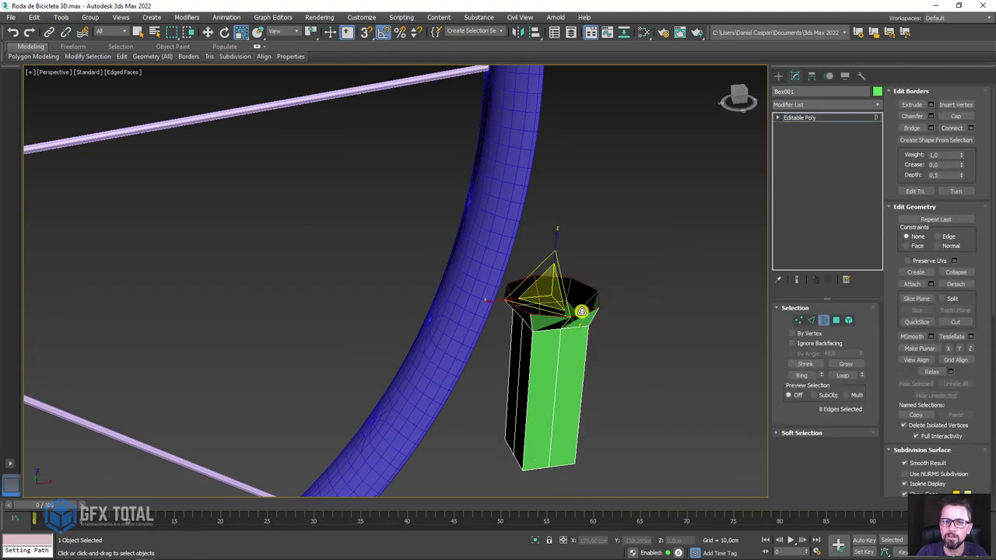
Move the top border upward to form a taller collar
scroll(582, 312, "up", 4)
key("e")
key("r")
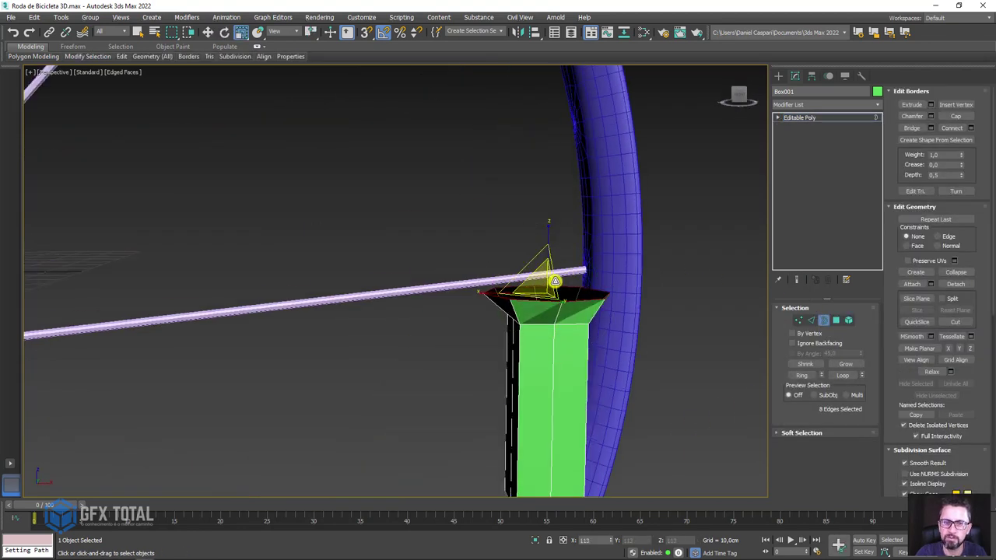
key("w")
left_click_drag(547, 254, 568, 73, "shift")
middle_click_drag(568, 73, 606, 284)
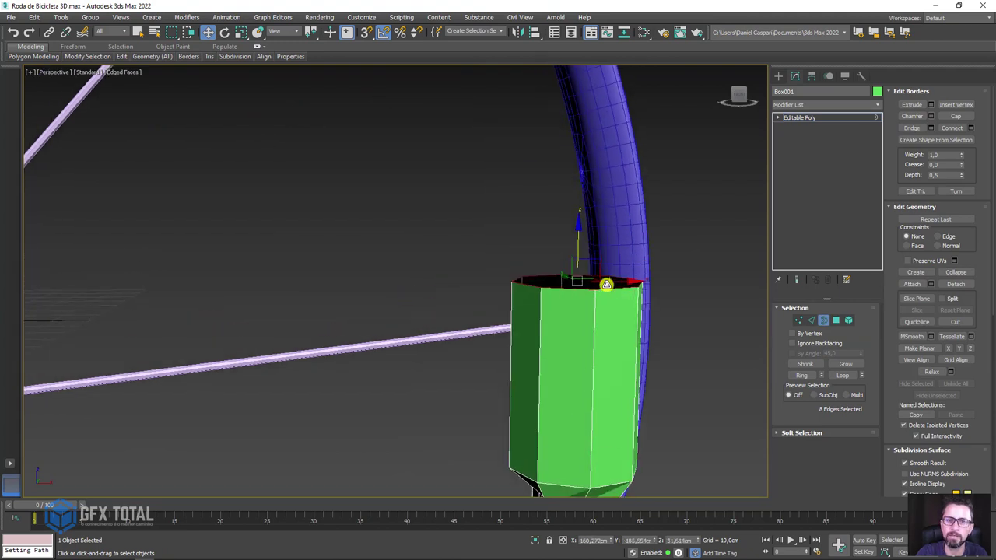
left_click_drag(583, 249, 577, 198)
Extrude the eight top-band polygons by Local Normal at 4,681cm
left_click(835, 320, "ctrl")
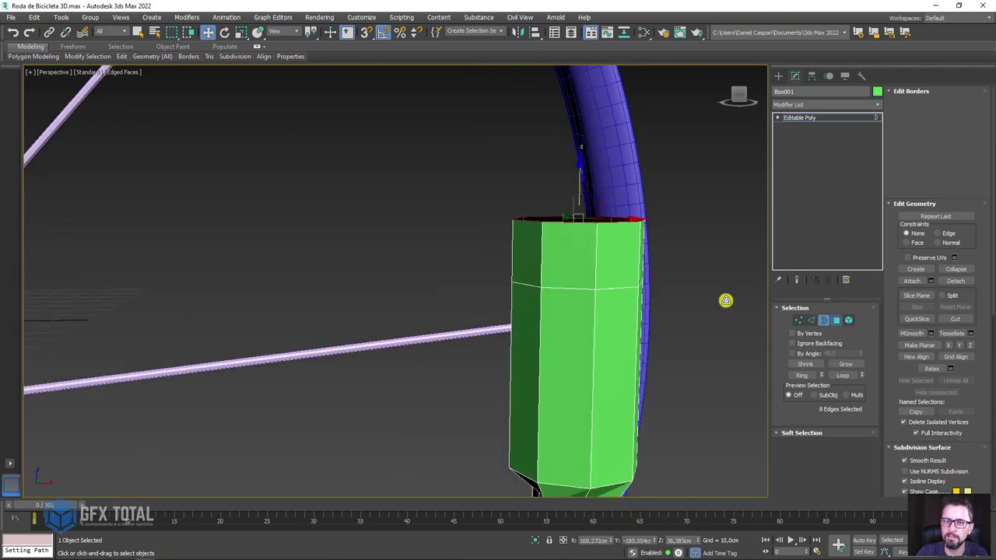
middle_click_drag(724, 298, 641, 260, "alt")
left_click(928, 117)
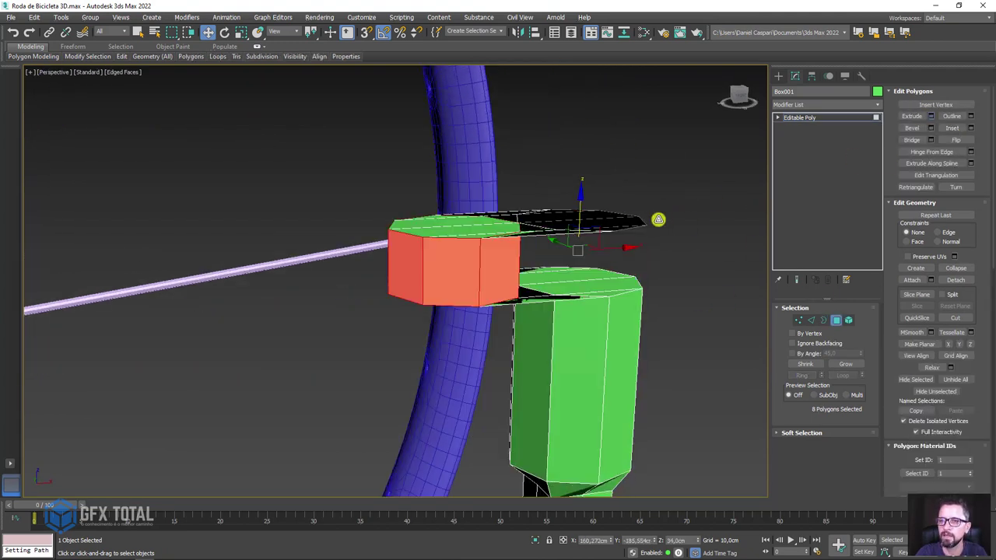
left_click(626, 173)
left_click_drag(626, 189, 632, 215)
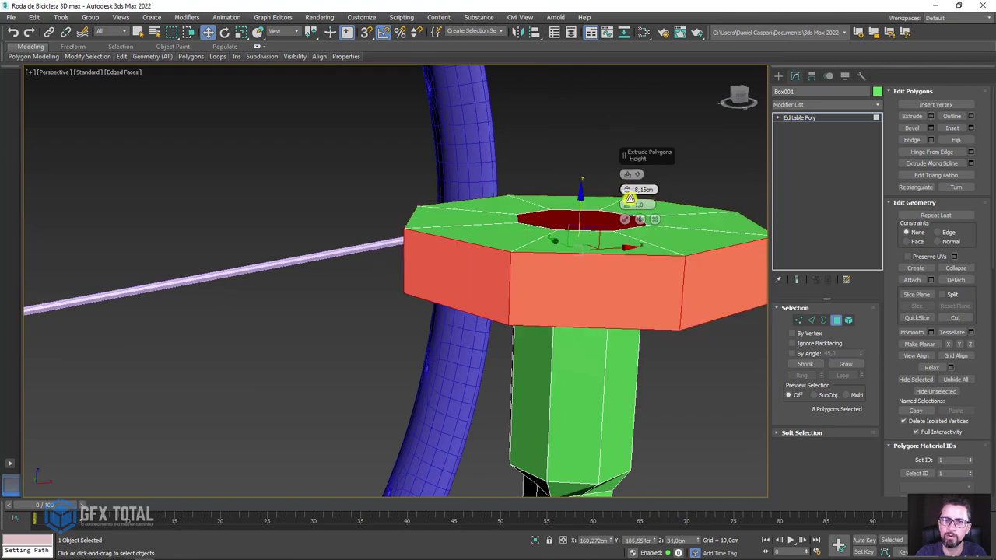
left_click(635, 218)
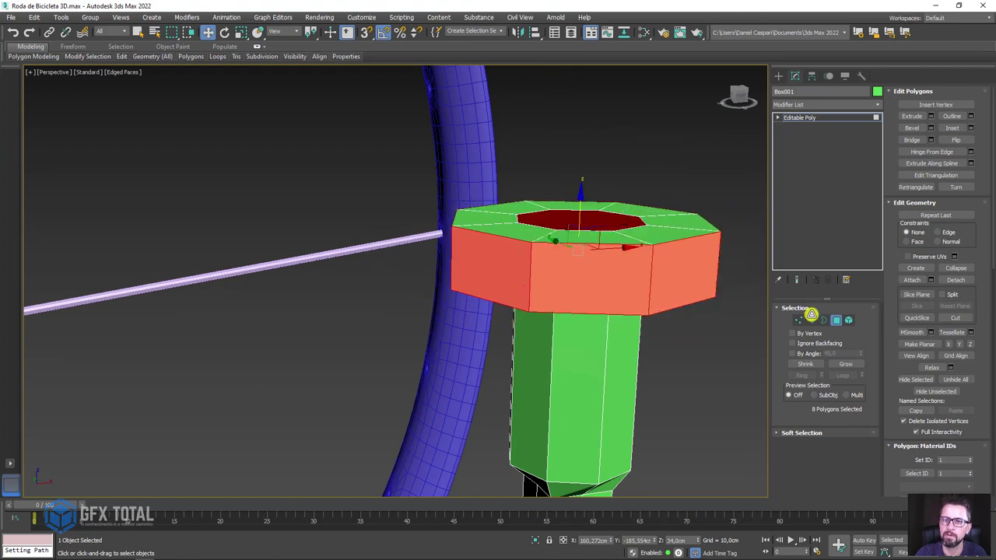
Chamfer the head's rim edges by 1,619cm
left_click(812, 320, "ctrl+shift")
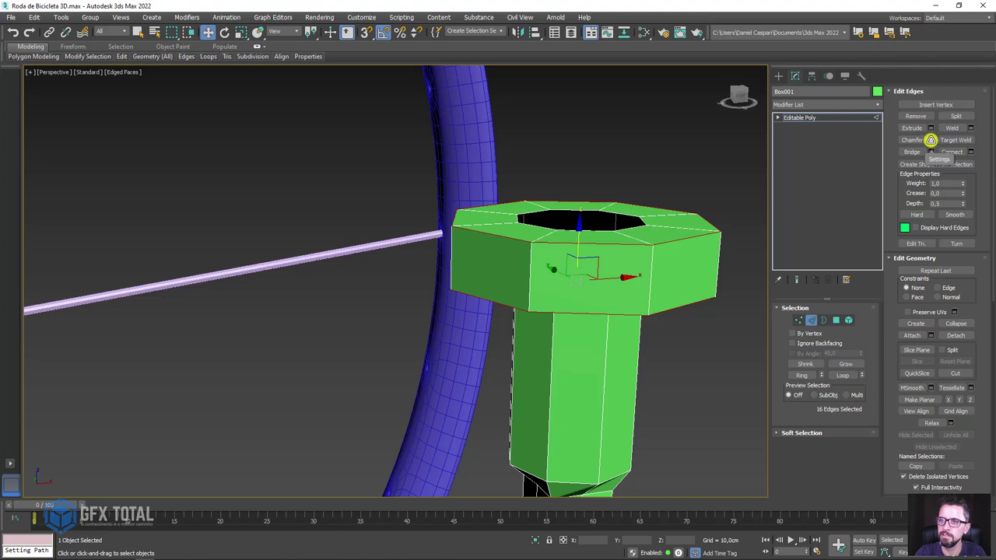
left_click(930, 140)
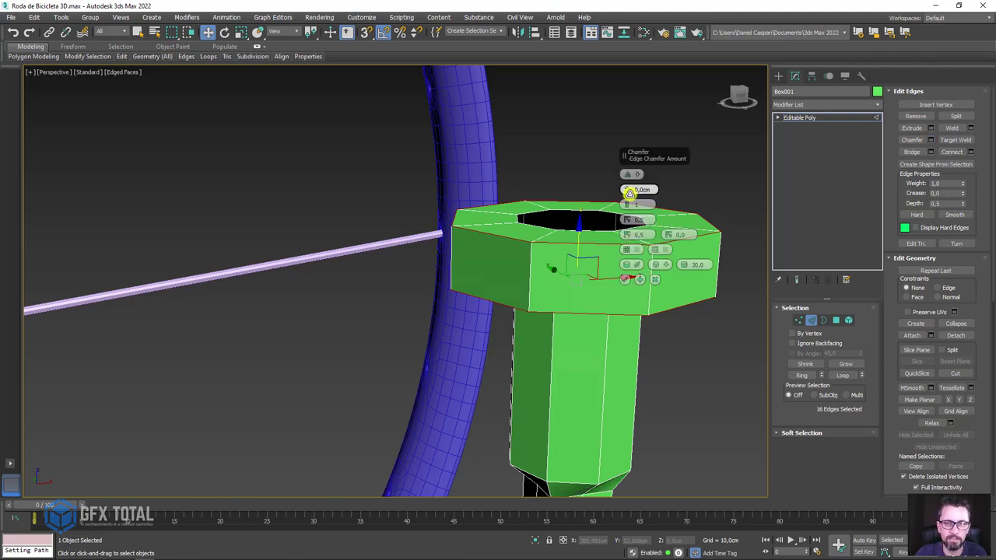
left_click_drag(626, 189, 628, 181)
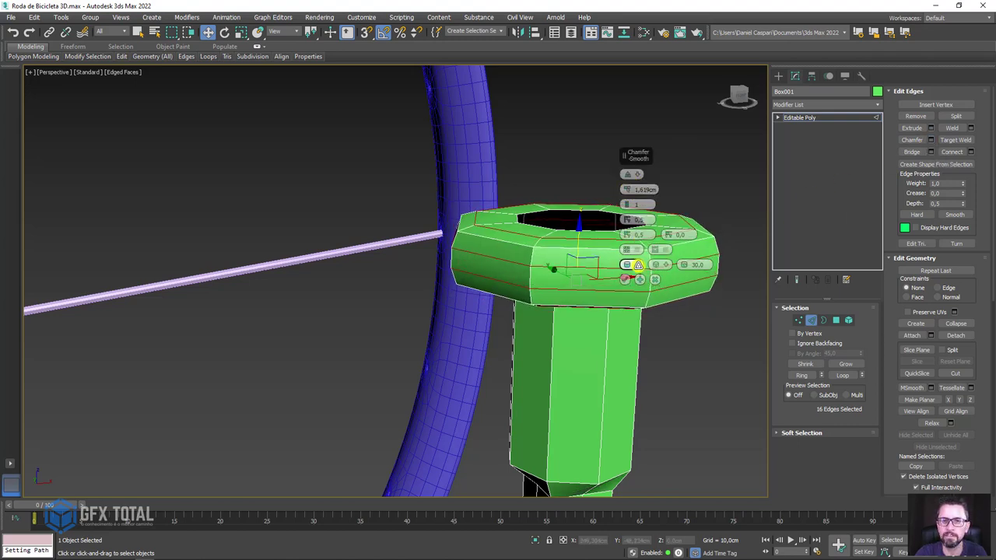
left_click(626, 278)
middle_click_drag(626, 278, 704, 341, "alt")
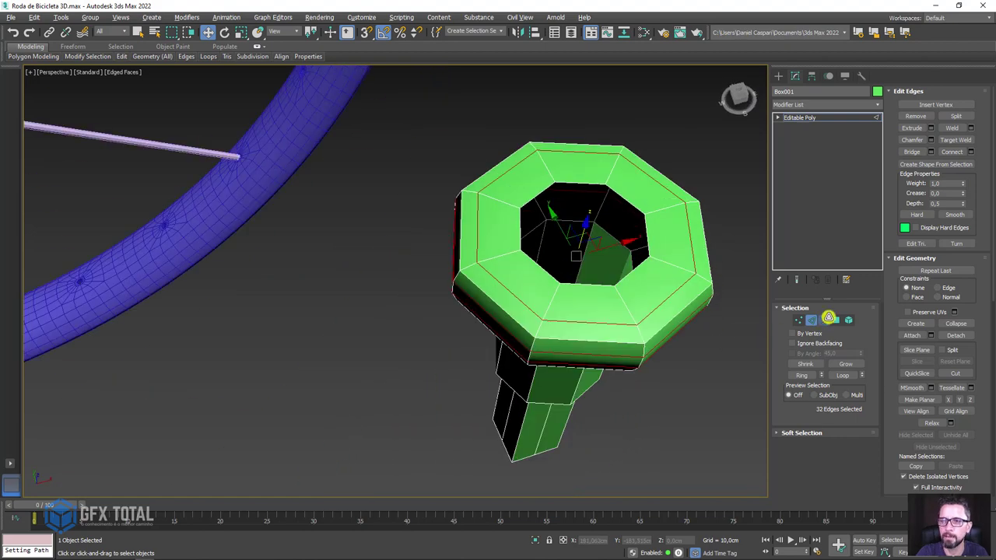
Select the inner hole border, scale it down and collapse it to a centre point
left_click(826, 318)
left_click(647, 237)
key("r")
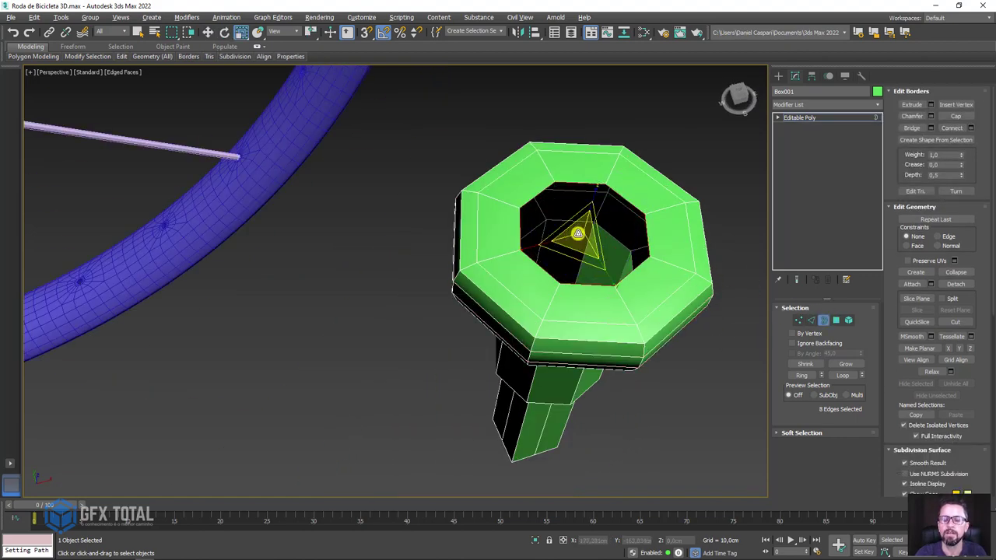
left_click_drag(578, 233, 626, 311)
left_click(958, 272)
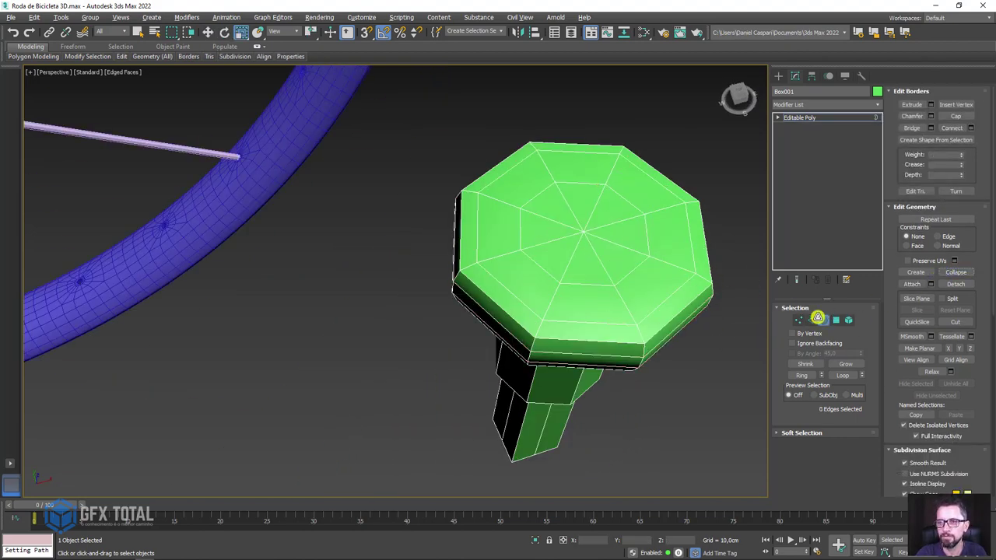
Remove four centre edges so the cap is quads, then return to object level
left_click(812, 320)
left_click(609, 217)
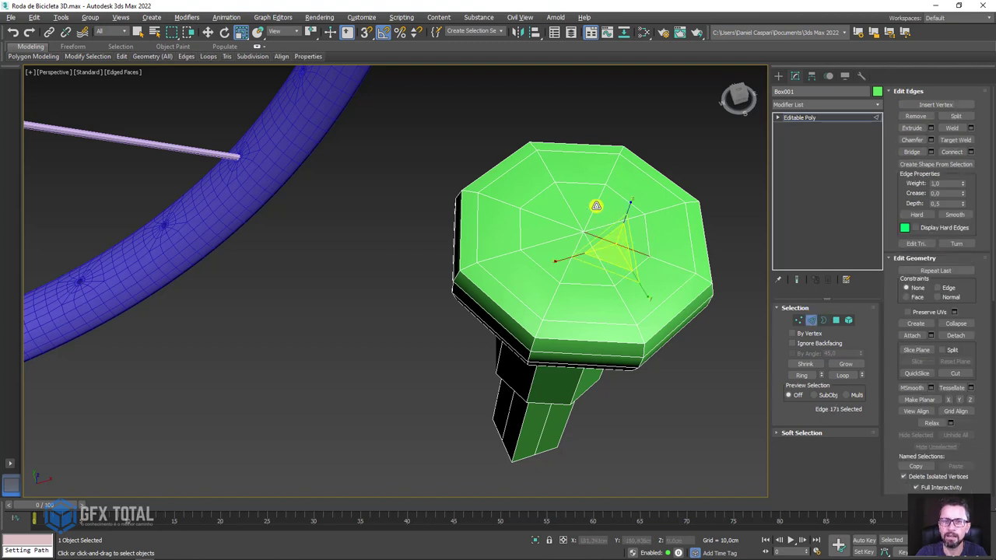
left_click(596, 204, "ctrl")
left_click(550, 223, "ctrl")
left_click(569, 265, "ctrl")
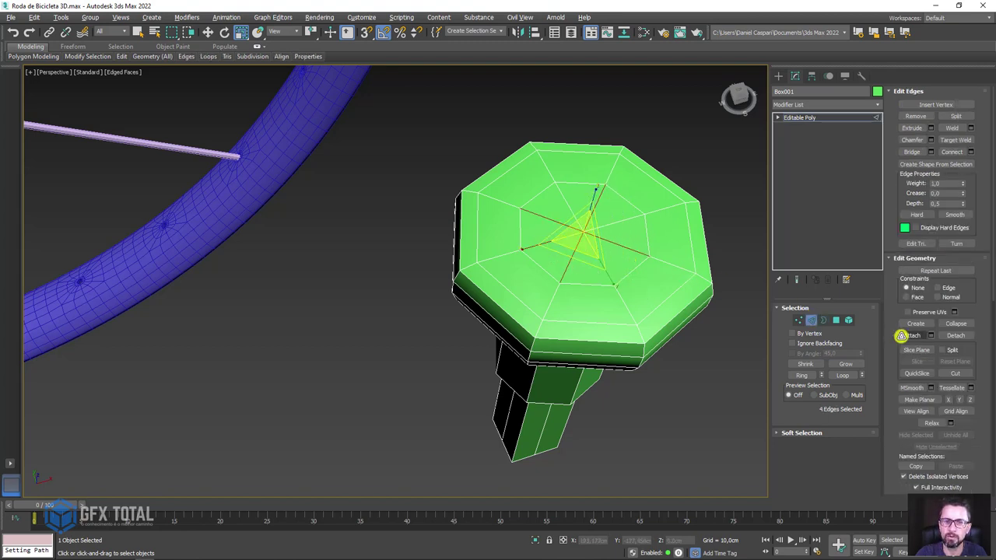
left_click(915, 116)
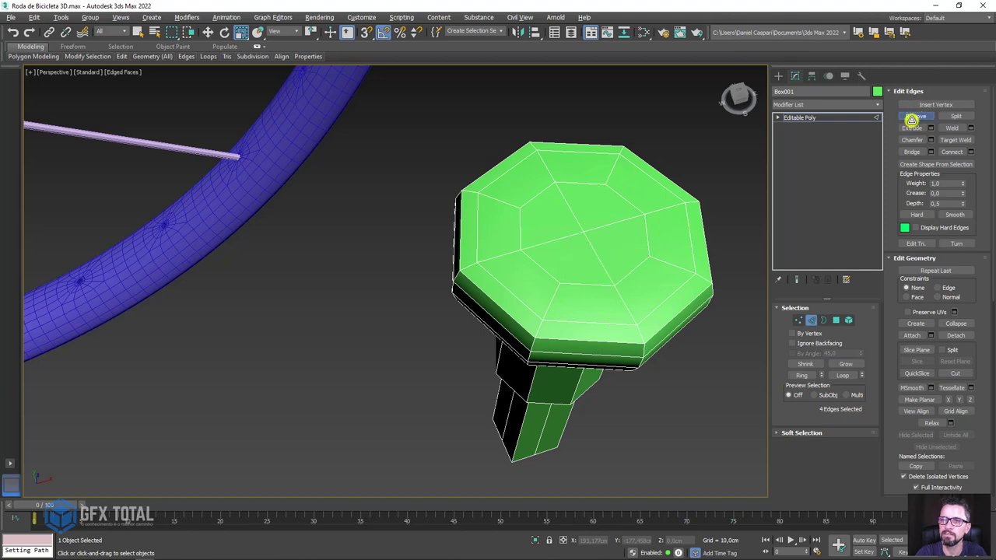
scroll(722, 196, "down", 3)
left_click(800, 117)
mouse_move(624, 397)
middle_mouse_down("alt")
mouse_move(606, 240)
mouse_move(611, 285)
mouse_move(625, 246)
mouse_move(787, 322)
middle_mouse_up("alt")
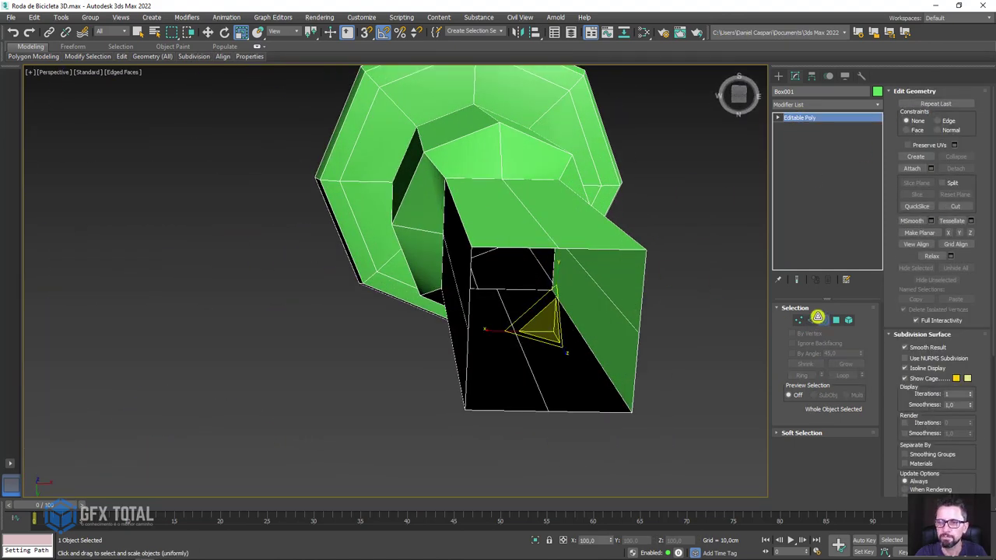
Scale the shaft's open end border inward to 90%
left_click(817, 317)
left_click(546, 329)
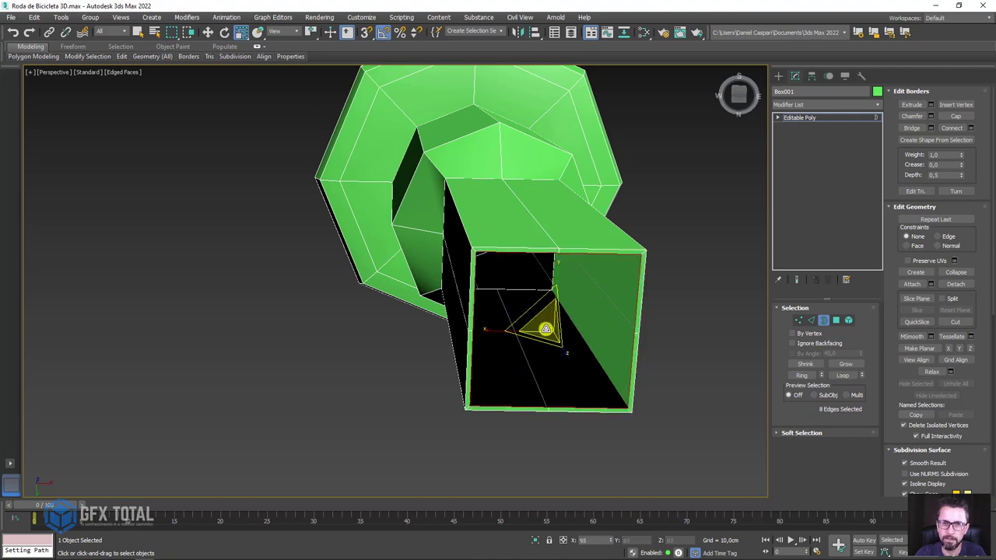
left_click_drag(546, 329, 549, 334, "shift")
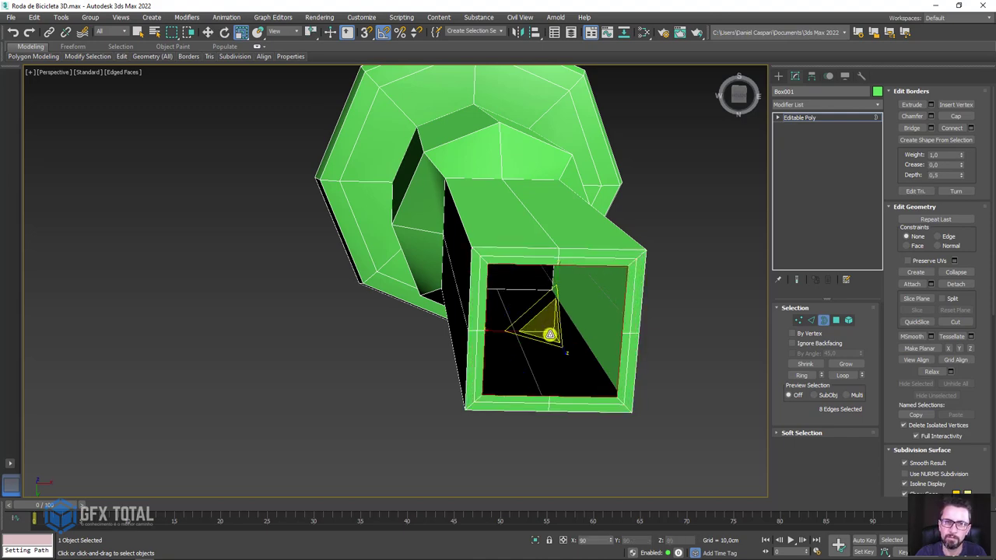
mouse_move(550, 334)
middle_mouse_down("alt")
mouse_move(646, 293)
mouse_move(736, 350)
middle_mouse_up("alt")
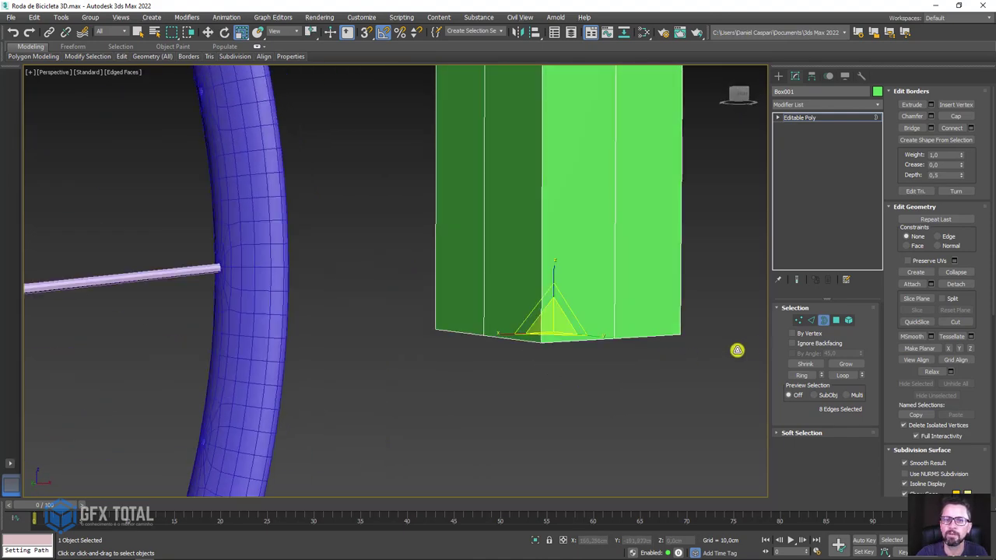
Connect 3-segment edge loops on the lower and upper shaft edge rings
left_click(811, 320)
mouse_move(767, 265)
middle_mouse_down("alt")
mouse_move(231, 215)
mouse_move(631, 202)
mouse_move(667, 303)
mouse_move(684, 175)
mouse_move(985, 151)
middle_mouse_up("alt")
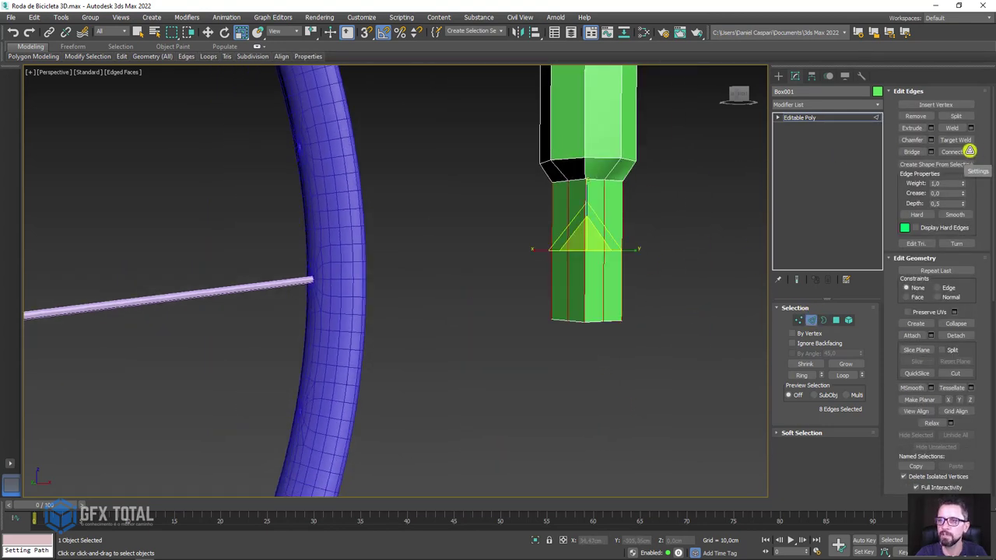
left_click(969, 151)
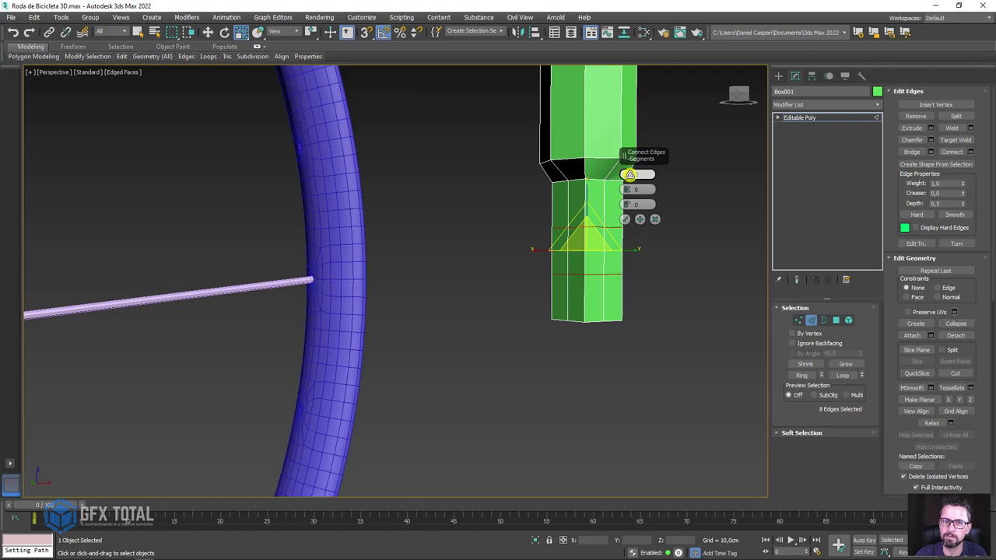
left_click_drag(629, 175, 626, 184)
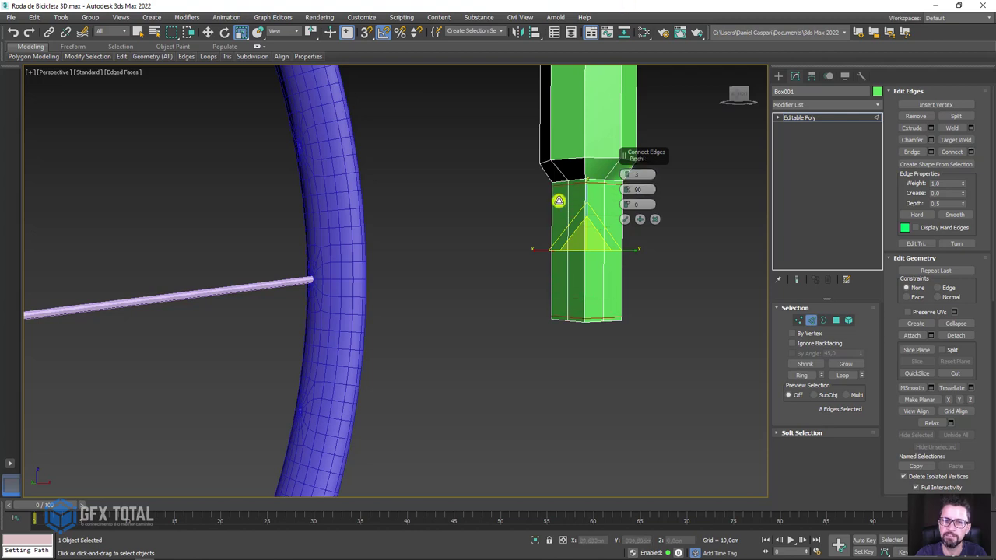
left_click(626, 220)
middle_click_drag(671, 104, 678, 271, "alt")
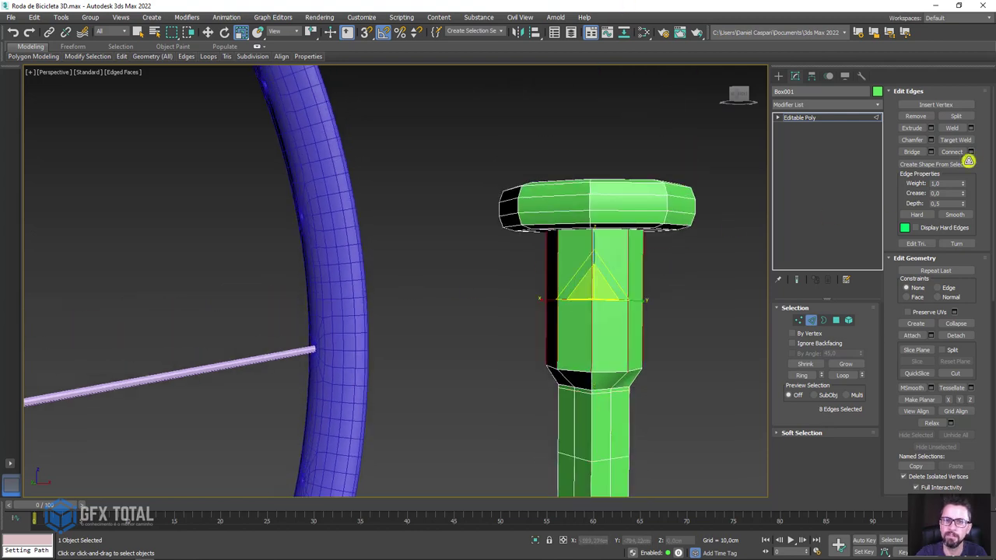
left_click(969, 151)
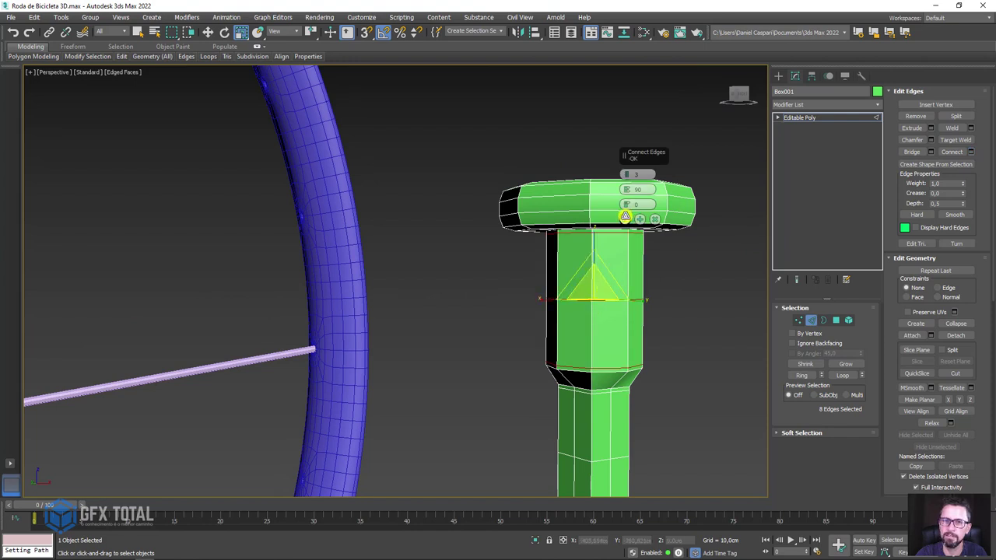
left_click(624, 217)
Move the nipple head's underside vertices down toward the shaft to form a taper
left_click_drag(725, 265, 388, 121)
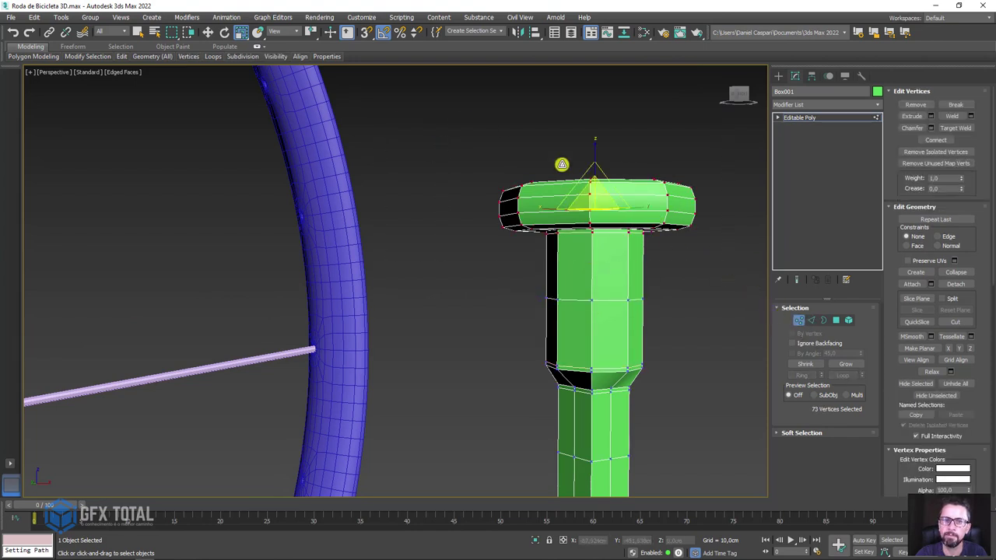
scroll(580, 171, "up", 2)
mouse_move(599, 166)
middle_mouse_down("alt")
mouse_move(615, 228)
mouse_move(606, 188)
mouse_move(671, 224)
middle_mouse_up("alt")
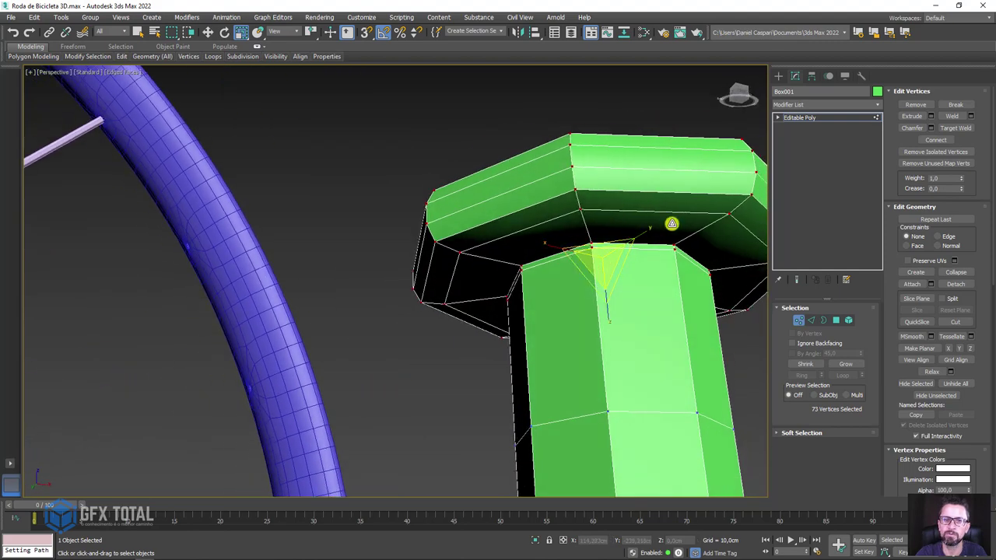
left_click(806, 364)
key("w")
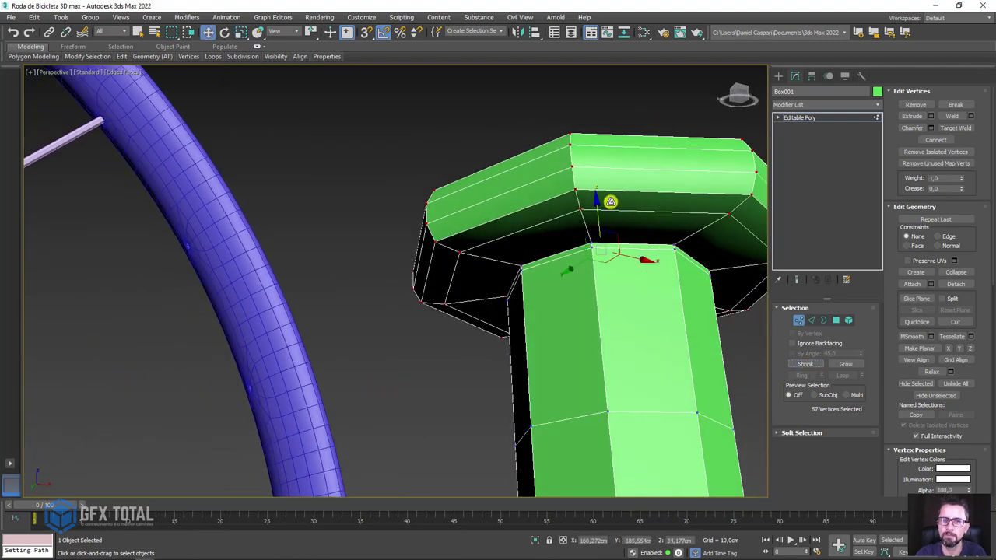
mouse_move(596, 206)
middle_mouse_down("alt")
mouse_move(596, 156)
mouse_move(664, 282)
mouse_move(616, 204)
middle_mouse_up("alt")
left_click(812, 117)
middle_click_drag(661, 155, 607, 236, "alt")
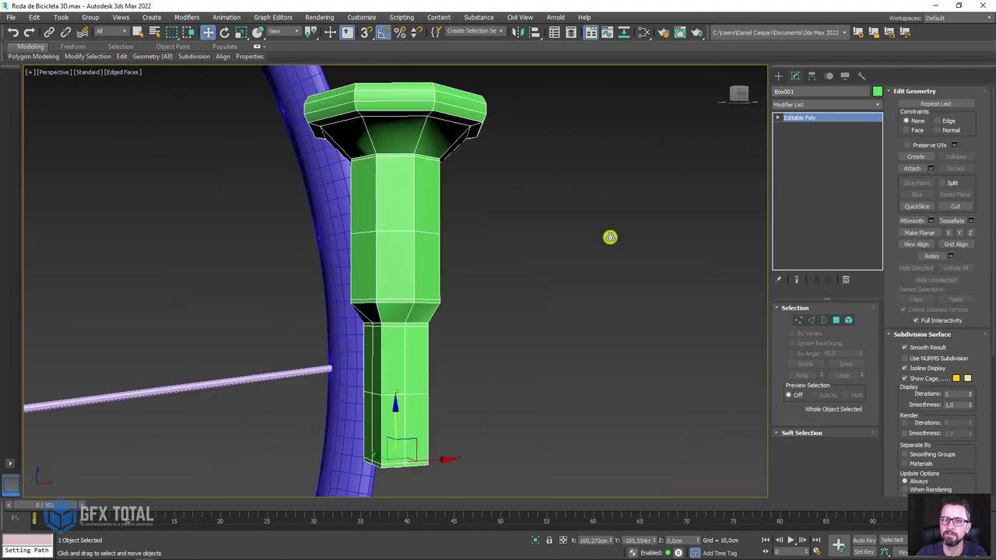
key("z")
middle_click_drag(538, 324, 713, 272)
Ring-select the taper edges, connect them with 2 segments, and return to object level
left_click(811, 320)
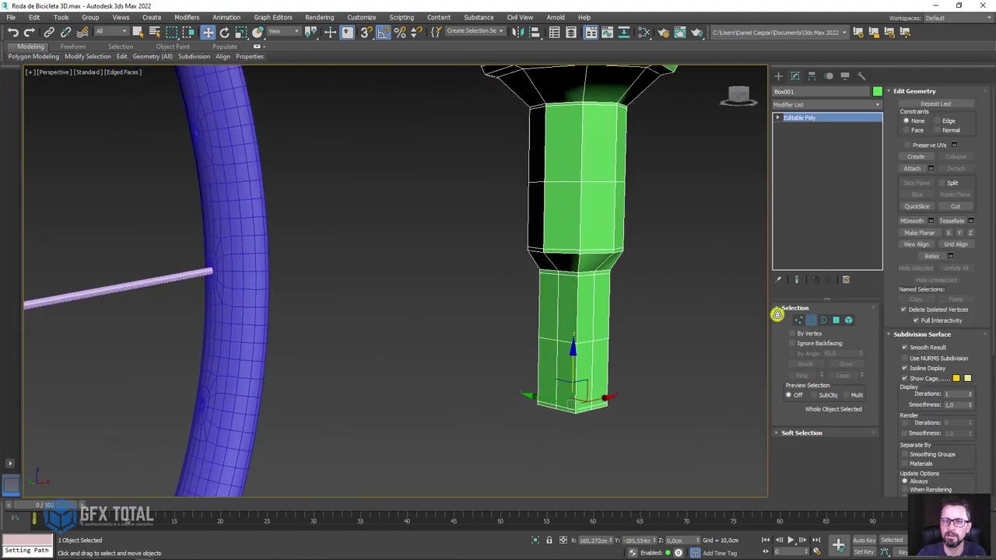
scroll(607, 251, "up", 3)
left_click(626, 256)
left_click(804, 375)
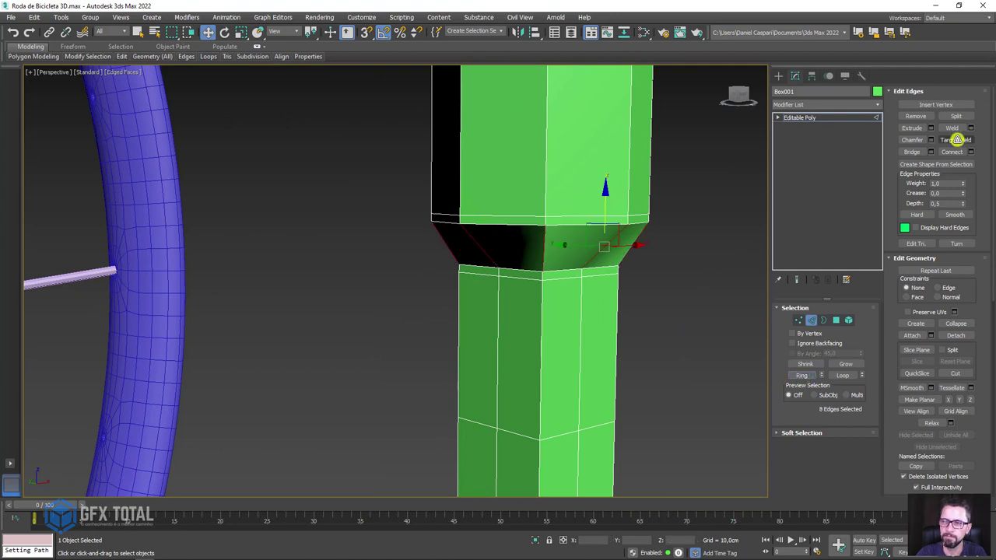
left_click(971, 151)
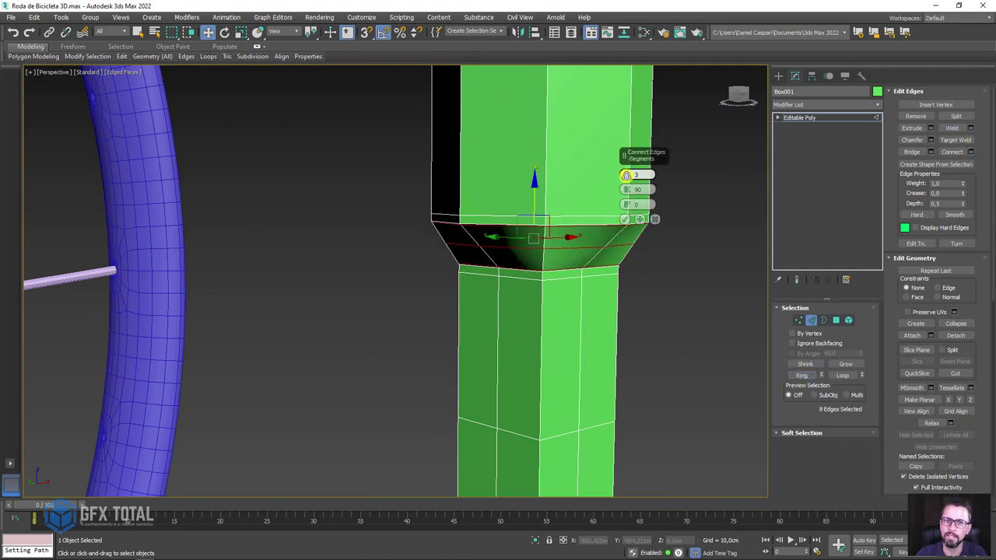
left_click_drag(626, 175, 626, 190)
left_click(629, 222)
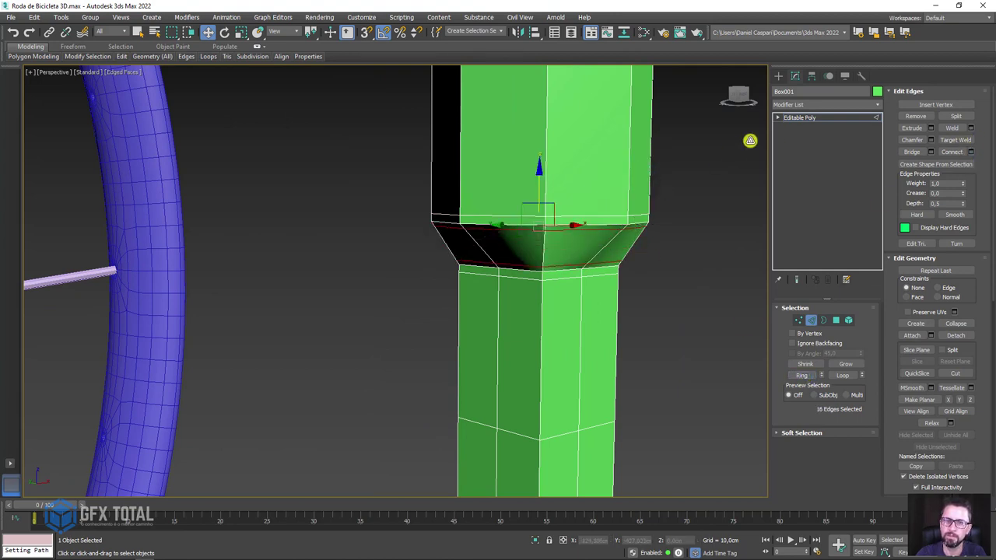
left_click(811, 121)
scroll(669, 185, "down", 5)
mouse_move(691, 222)
middle_mouse_down("alt")
mouse_move(615, 296)
mouse_move(576, 311)
middle_mouse_up("alt")
mouse_move(543, 240)
middle_mouse_down("alt")
mouse_move(511, 353)
mouse_move(377, 259)
middle_mouse_up("alt")
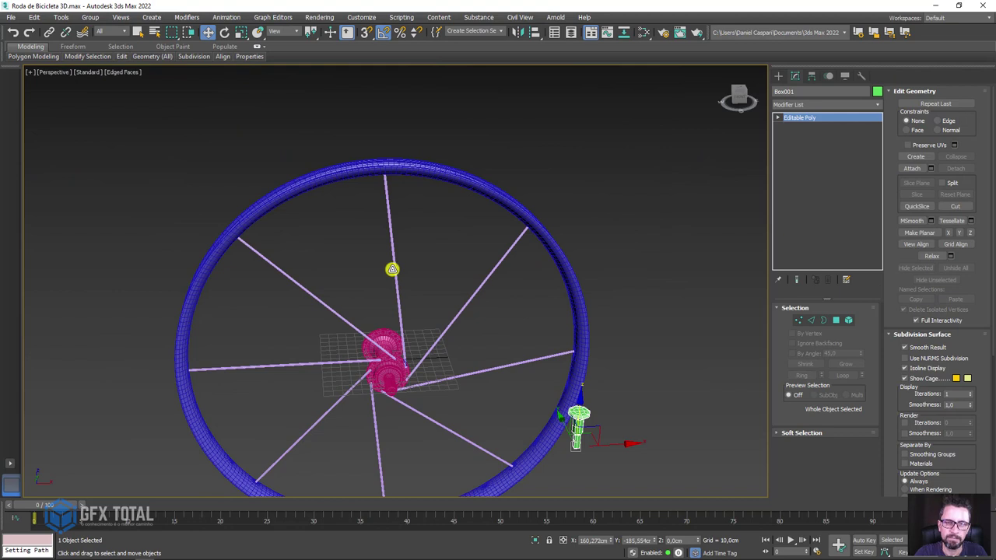
Path-constrain the nipple to spoke Line002 with Follow, Axis Z and Flip enabled
left_click(225, 17)
mouse_move(235, 74)
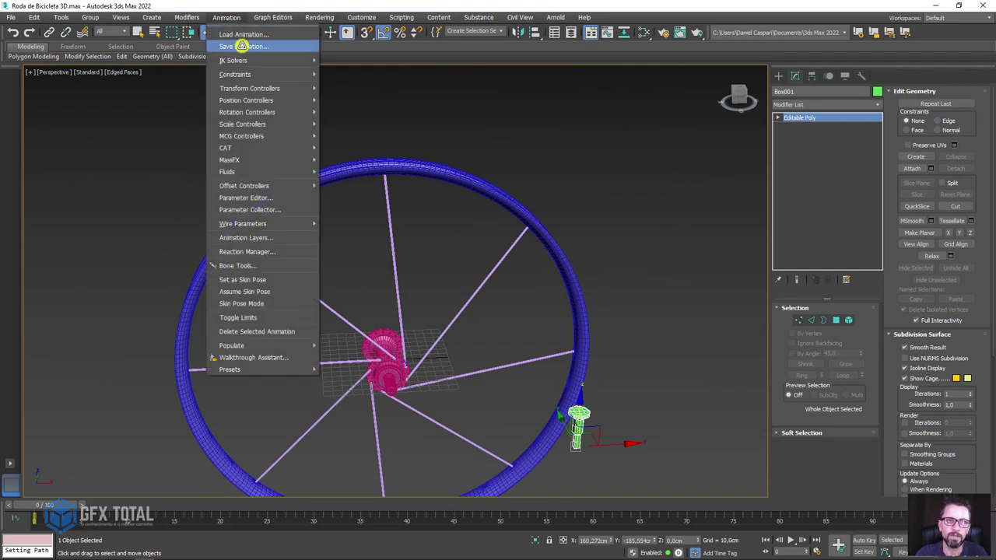
left_click(365, 100)
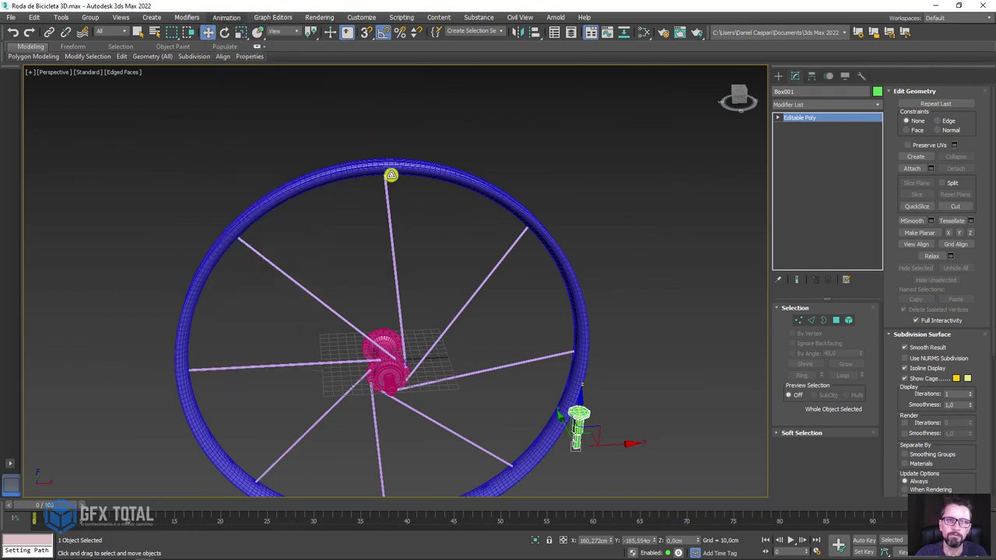
left_click(441, 239)
middle_click_drag(441, 240, 438, 186, "alt")
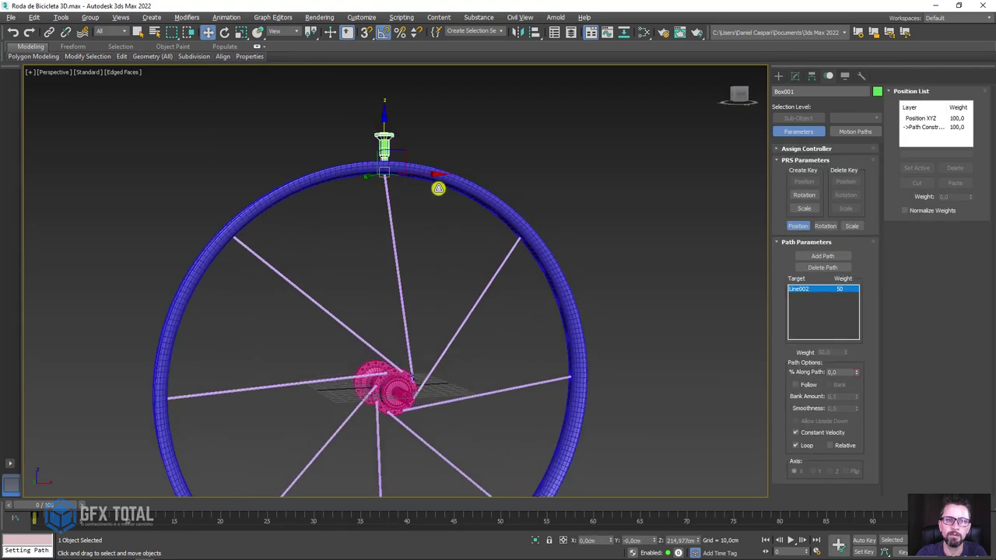
scroll(444, 186, "up", 3)
left_click(799, 384)
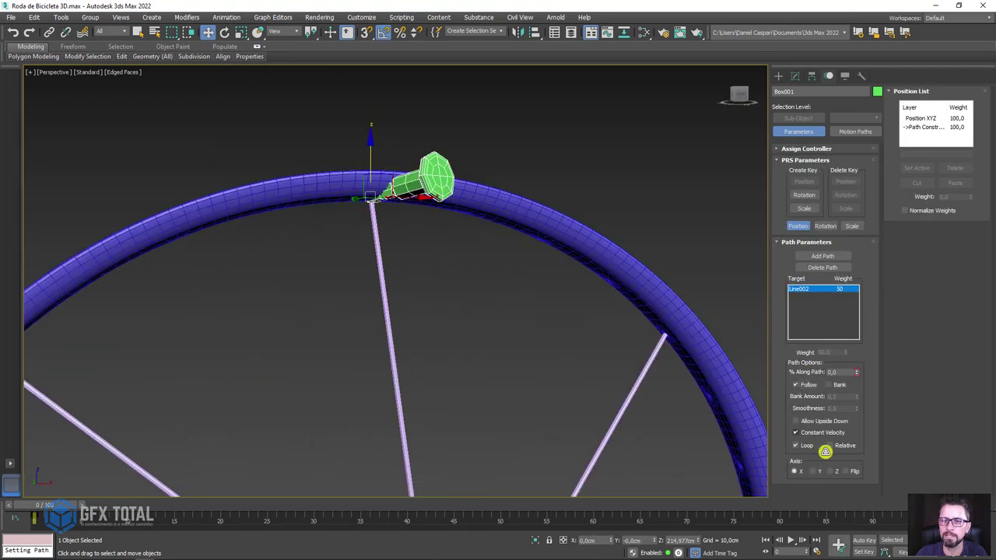
left_click(839, 471)
left_click(848, 470)
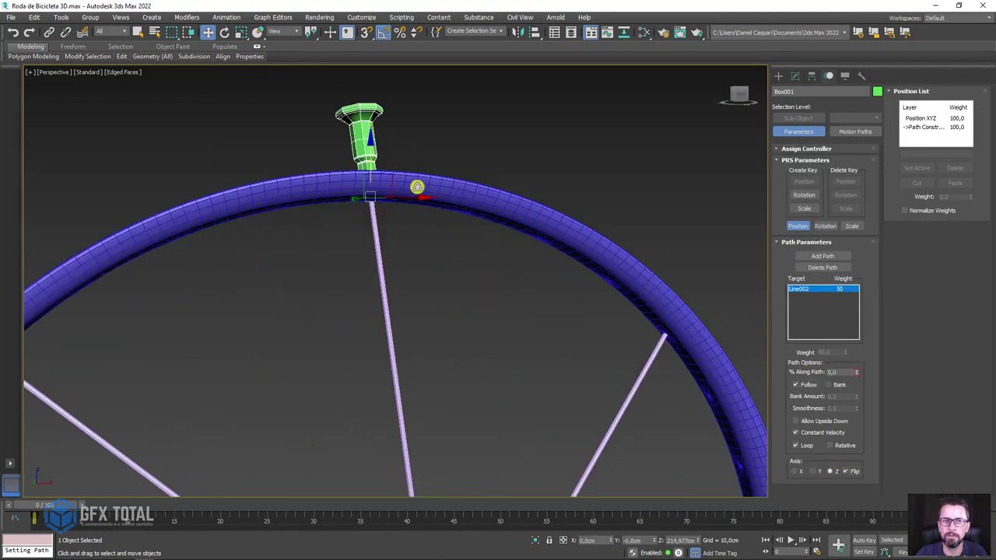
Slide the nipple onto the spoke and scale it down to fit
left_click_drag(378, 155, 380, 212)
key("r")
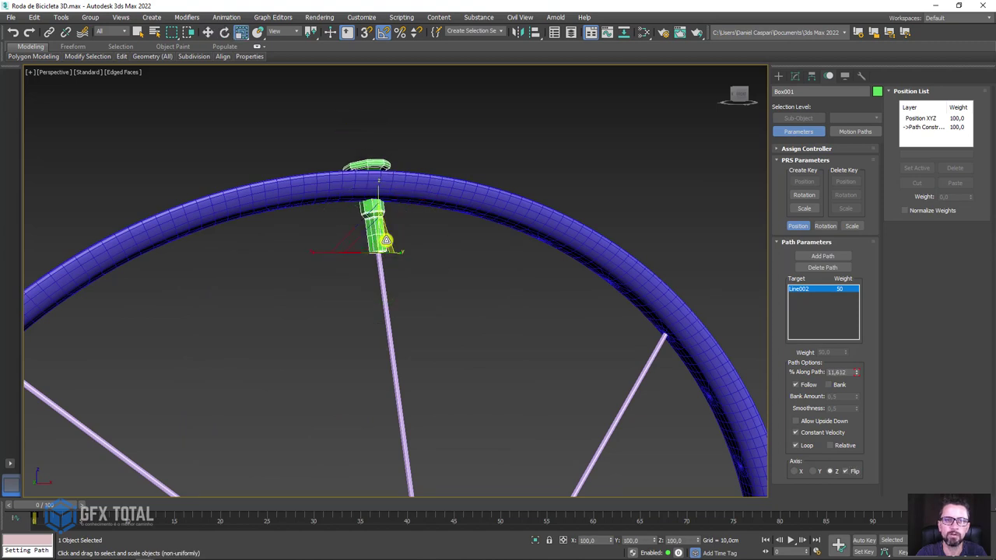
left_click_drag(382, 268, 389, 296)
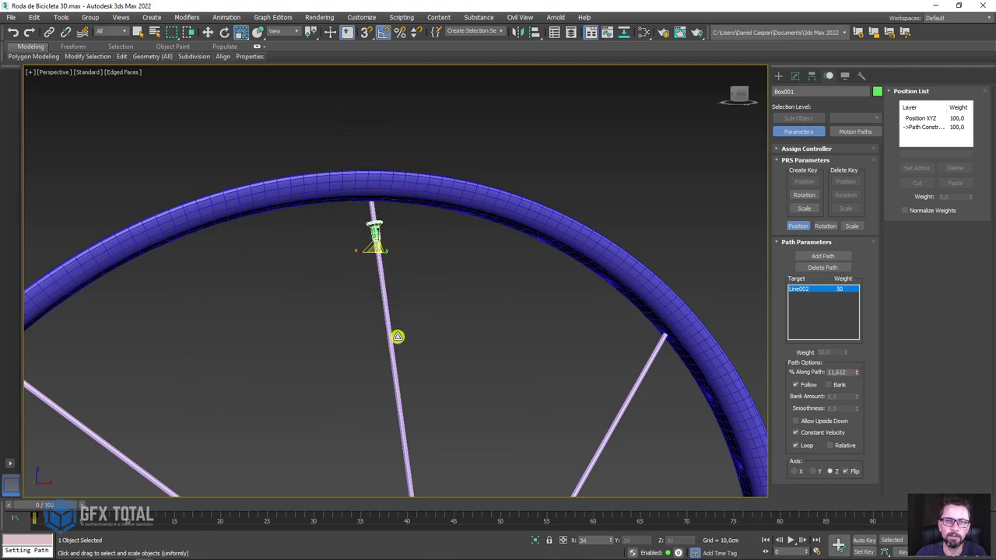
scroll(391, 251, "up", 3)
scroll(333, 260, "up", 3)
Position the nipple along the spoke just below the rim
key("w")
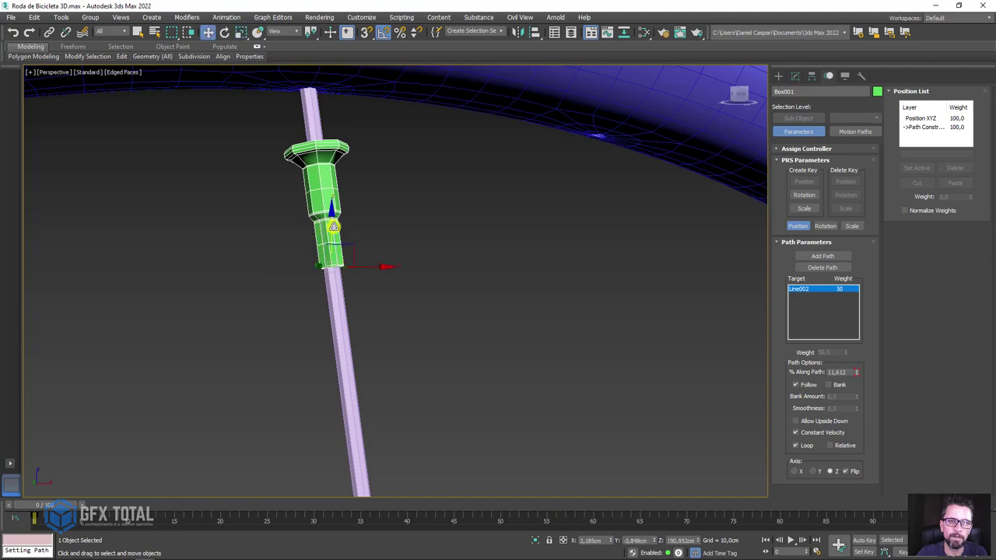
mouse_move(333, 226)
left_mouse_down()
mouse_move(332, 102)
mouse_move(322, 100)
left_mouse_up()
mouse_move(322, 100)
middle_mouse_down("alt")
mouse_move(460, 256)
mouse_move(420, 307)
middle_mouse_up("alt")
scroll(428, 275, "up", 3)
key("r")
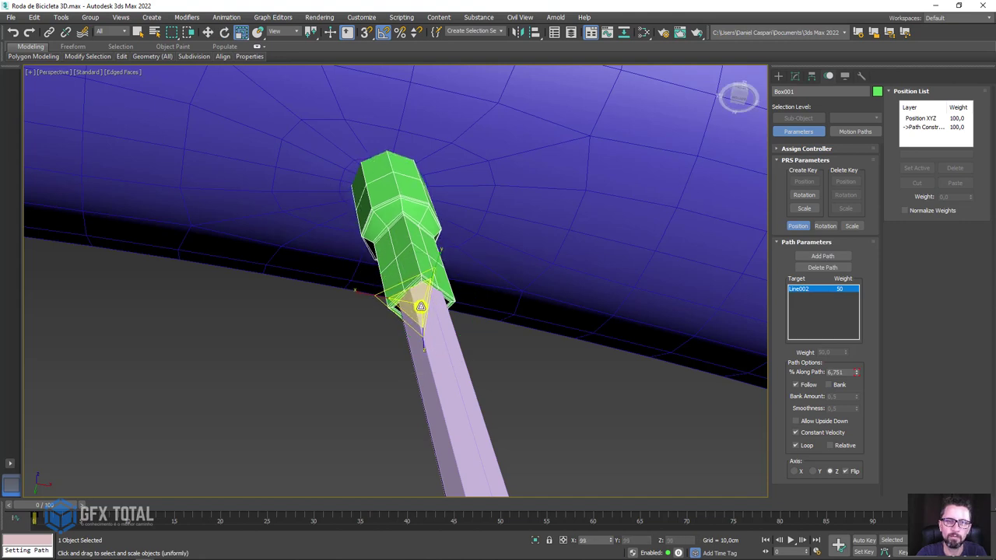
key("w")
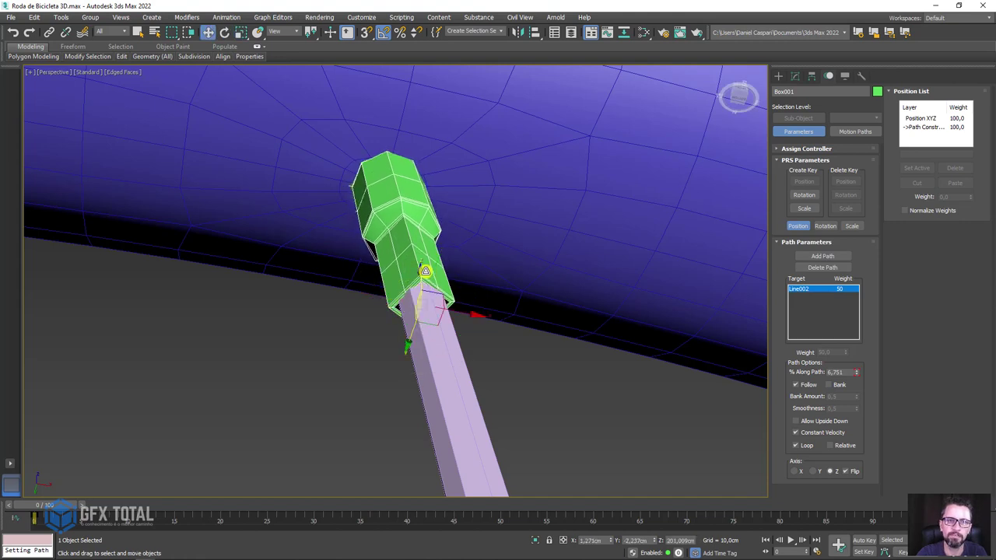
left_click_drag(420, 274, 407, 205)
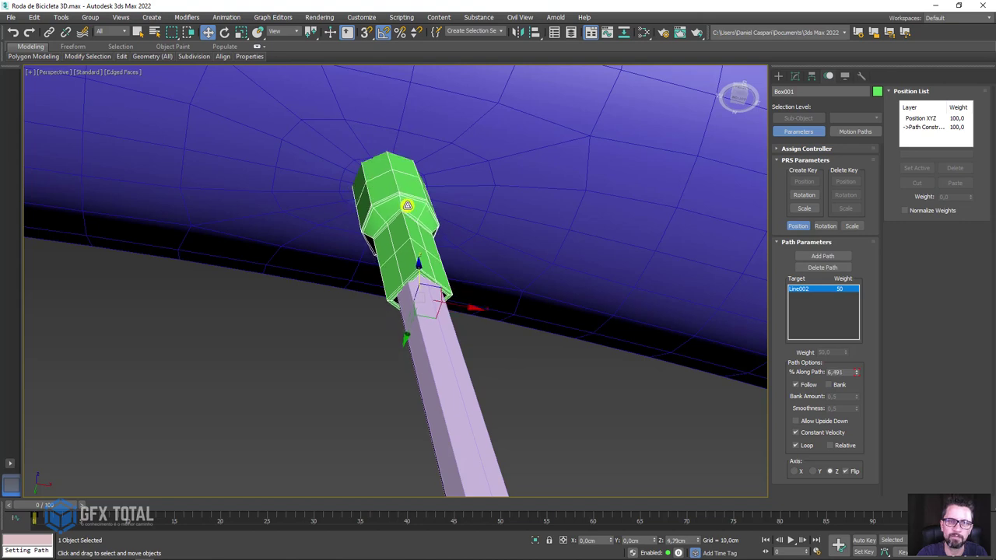
left_click(431, 335)
Adjust spoke Line002's end vertex at the rim
left_click(794, 75)
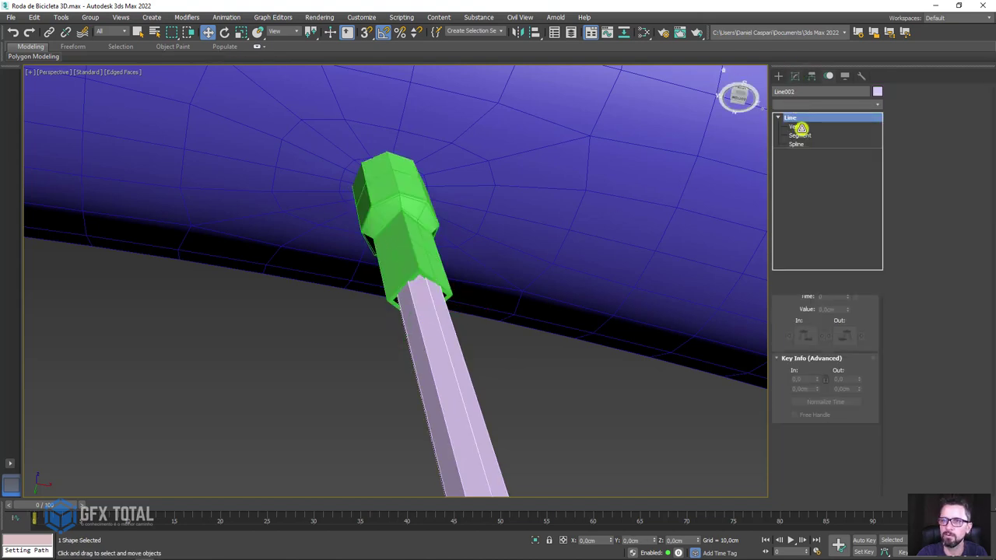
left_click(797, 126)
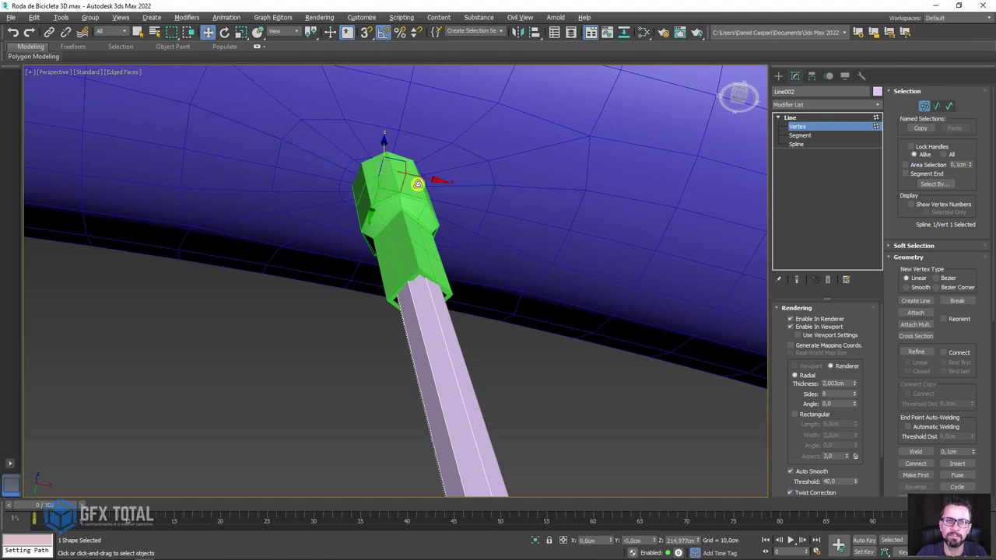
middle_click_drag(417, 183, 413, 177, "alt")
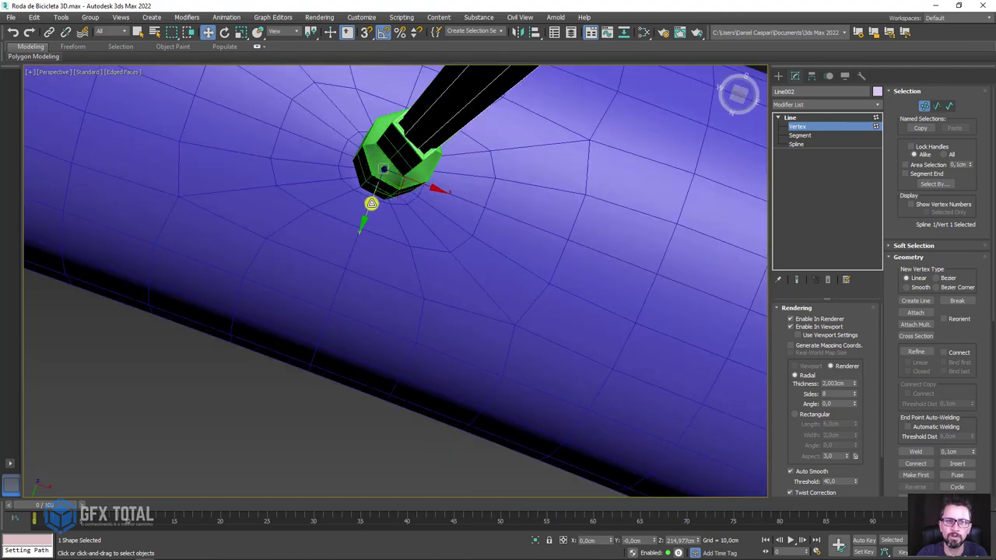
left_click_drag(371, 203, 370, 203)
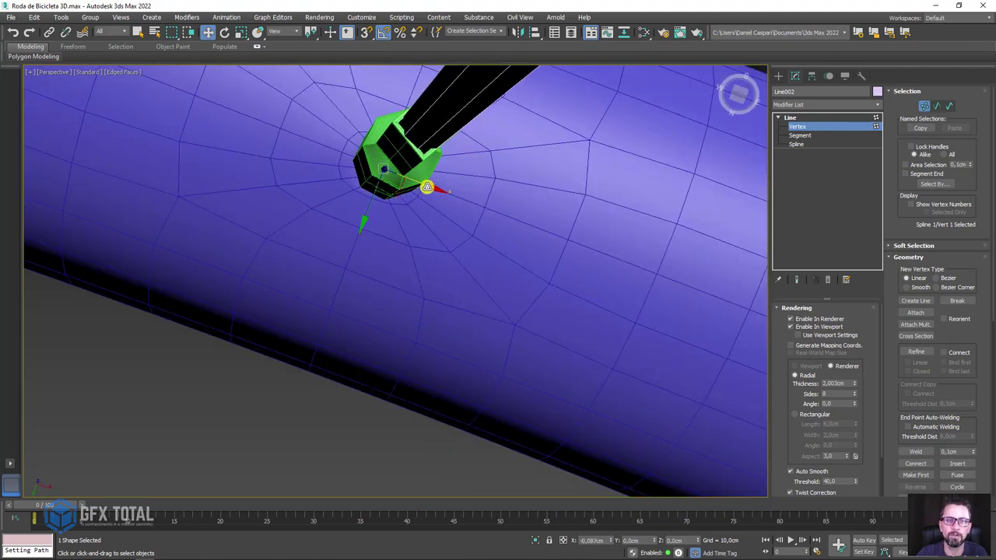
middle_click_drag(426, 187, 472, 234, "alt")
left_click(801, 117)
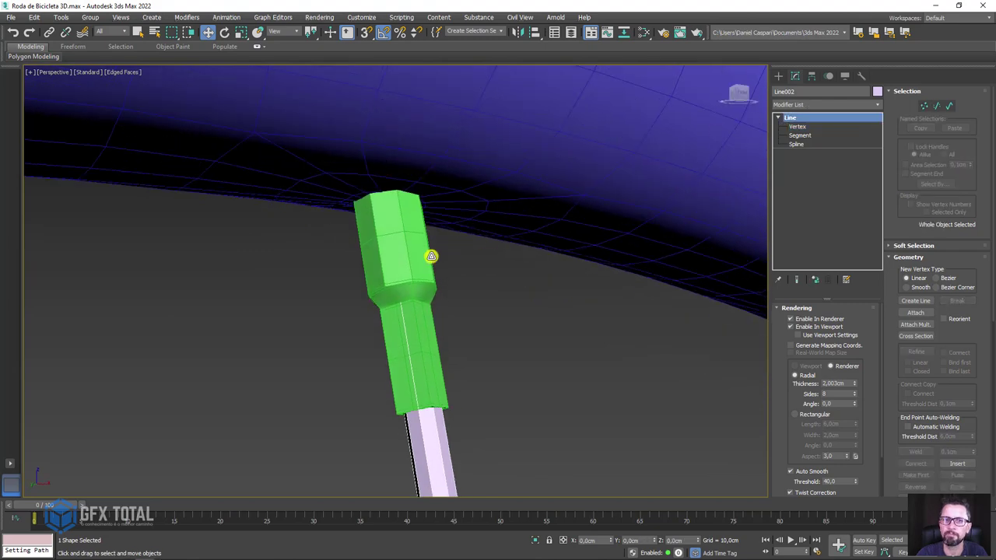
Scale Box001 down further so it fits snugly on the spoke
left_click(410, 255)
scroll(406, 265, "down", 3)
scroll(415, 294, "up", 3)
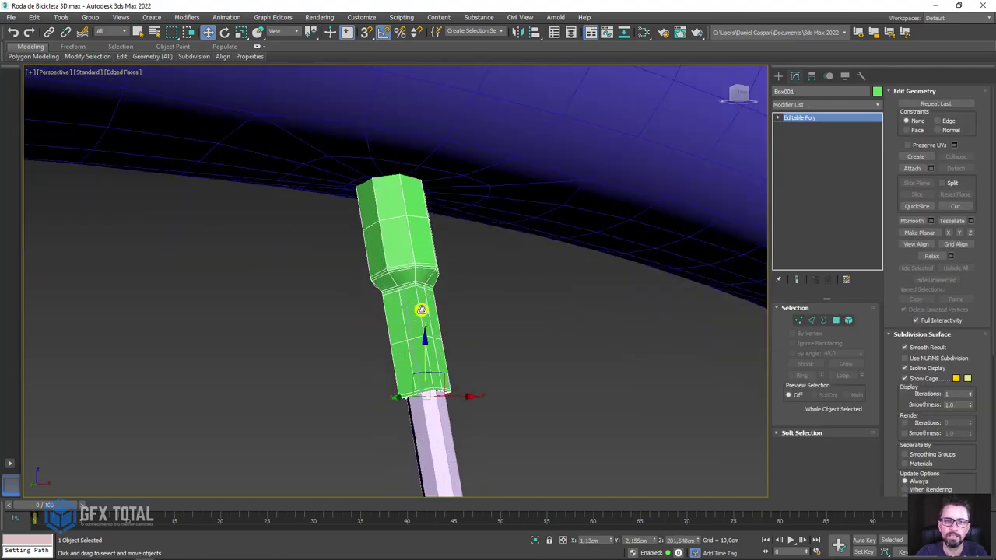
key("r")
mouse_move(422, 403)
left_mouse_down()
mouse_move(417, 413)
mouse_move(439, 407)
left_mouse_up()
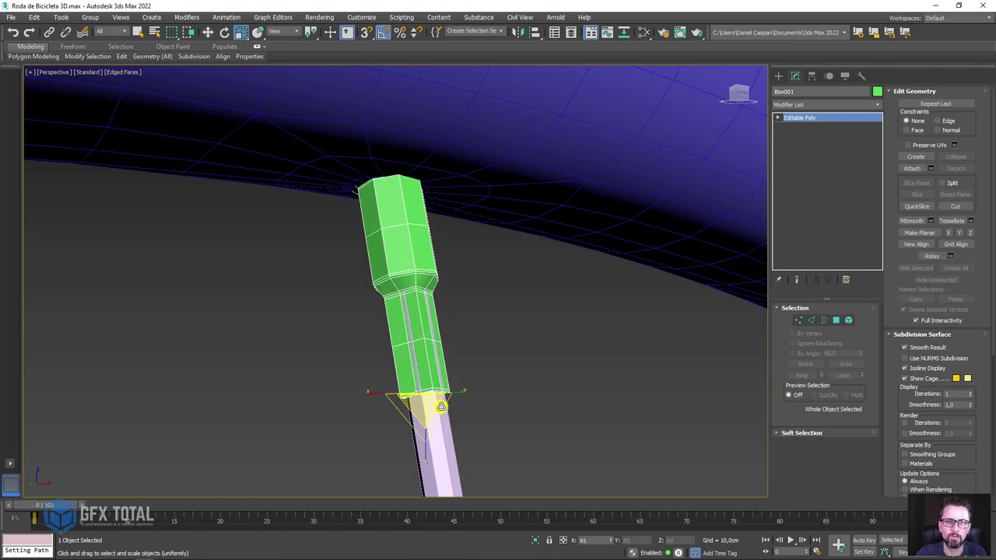
scroll(440, 406, "down", 5)
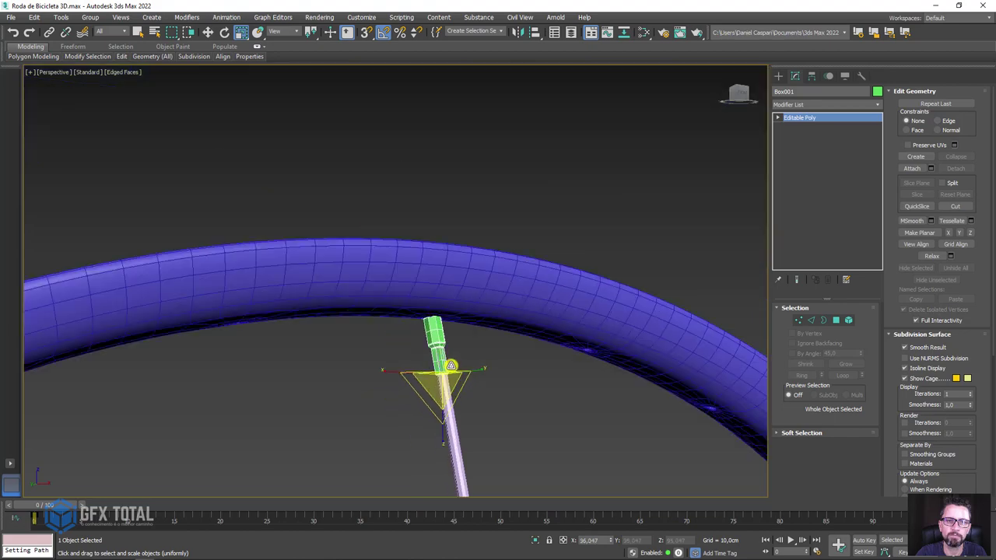
mouse_move(540, 368)
middle_mouse_down("alt")
mouse_move(371, 287)
mouse_move(464, 342)
middle_mouse_up("alt")
scroll(440, 313, "up", 3)
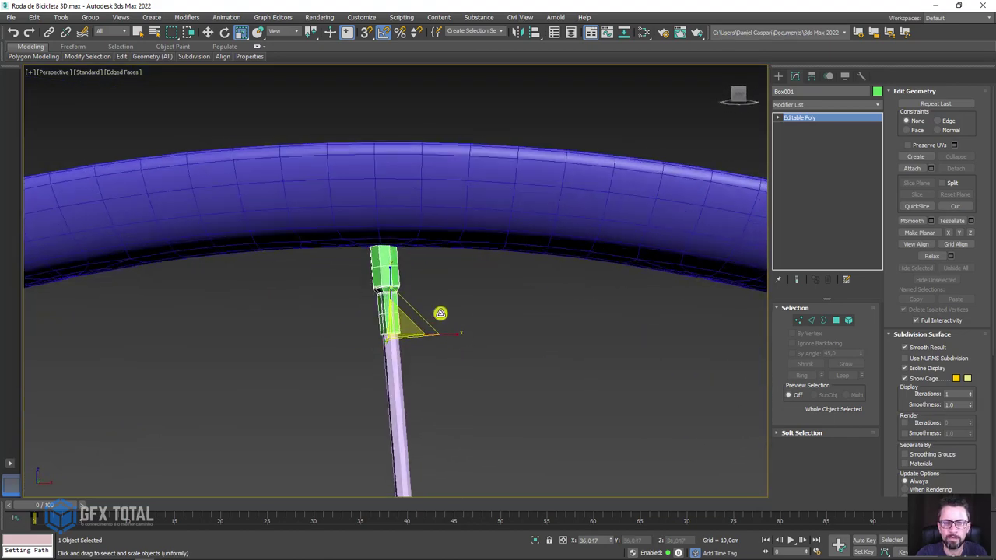
Shift-drag a clone of the nipple, then delete it and undo the deletion
key("w")
left_click_drag(414, 331, 440, 385, "shift")
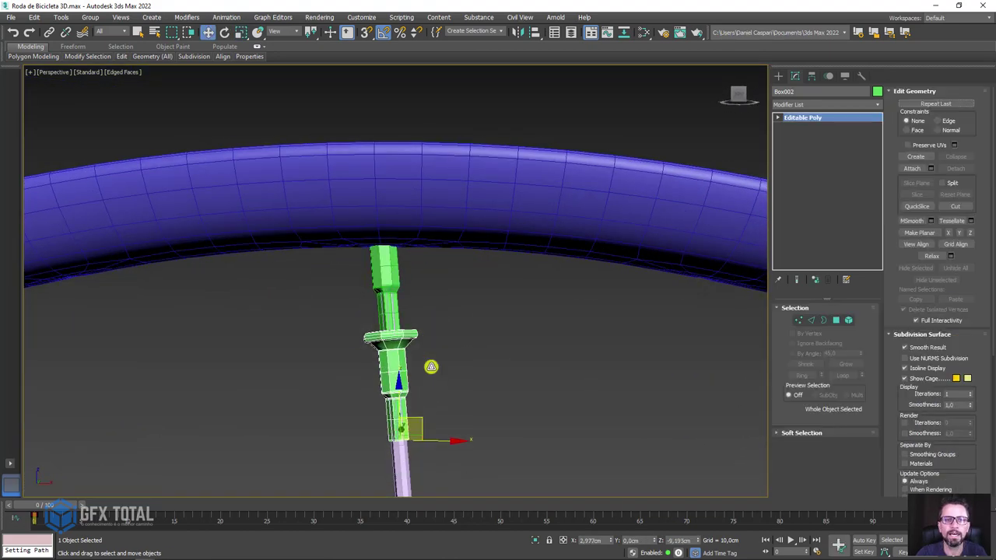
left_click(532, 330)
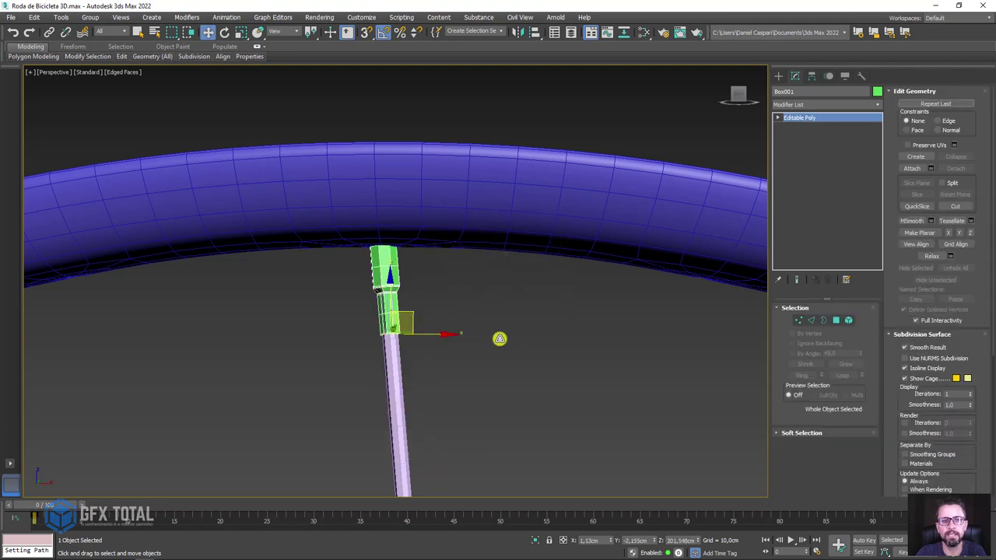
key("Delete")
key("ctrl+z")
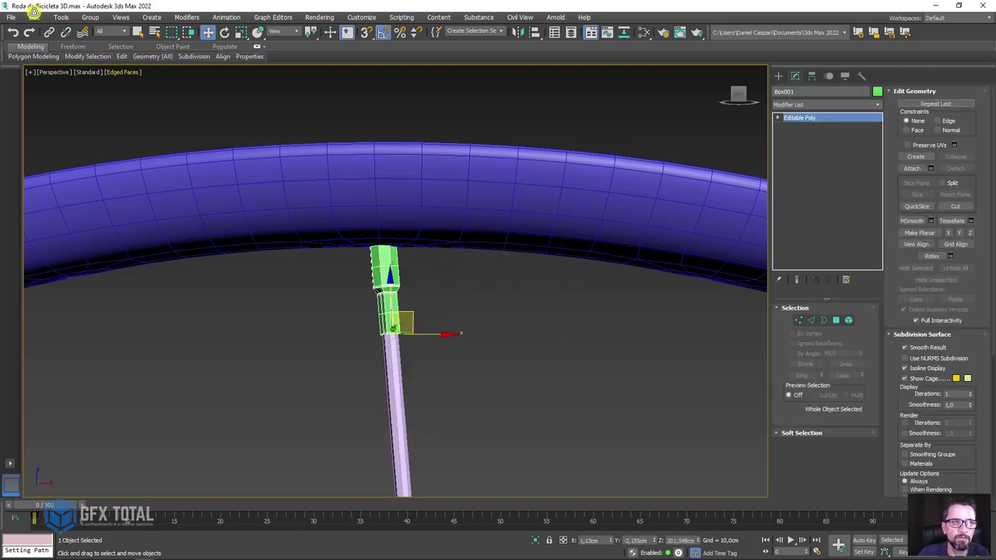
Create a single Mesh snapshot of the path-constrained nipple
left_click(65, 18)
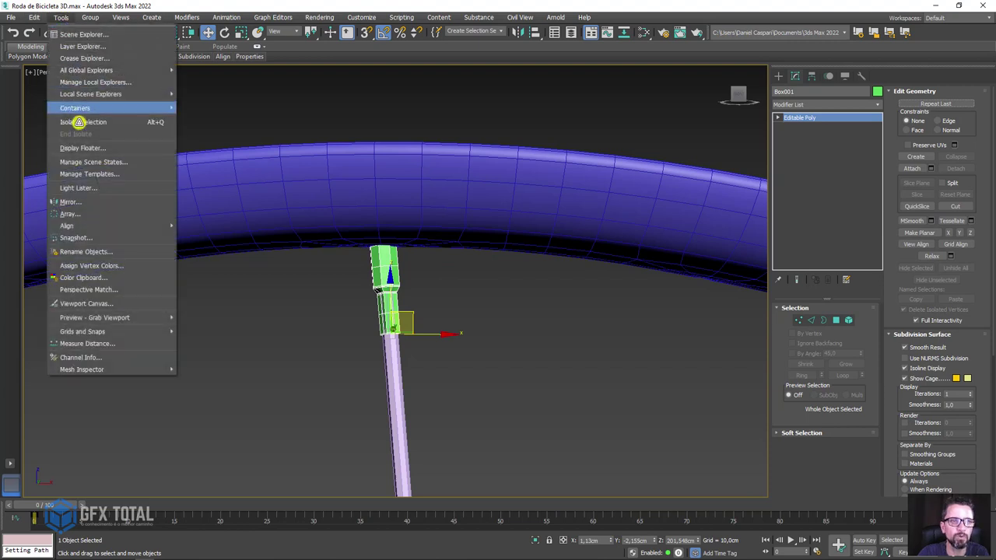
left_click(82, 234)
left_click_drag(478, 211, 490, 138)
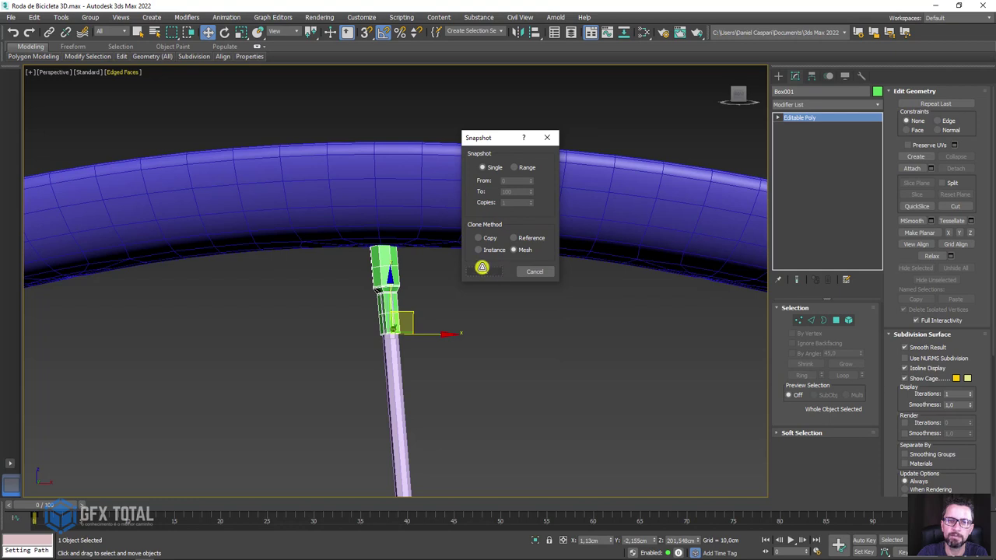
left_click(483, 268)
Select snapshot copy Box002 and move it down the spoke to check it
left_click_drag(425, 334, 503, 513)
left_click(400, 281)
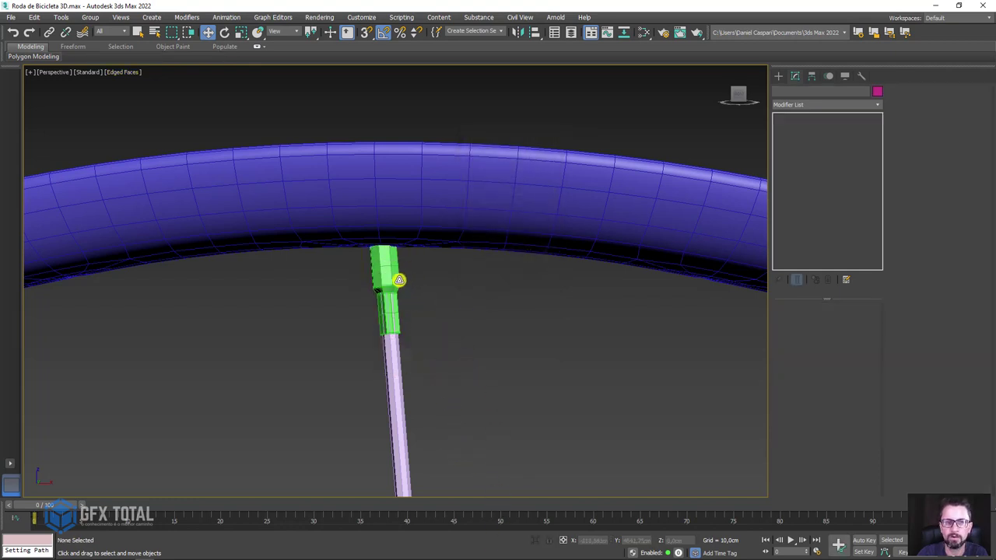
left_click(404, 283)
mouse_move(396, 316)
left_mouse_down()
mouse_move(427, 428)
mouse_move(542, 375)
mouse_move(443, 342)
mouse_move(422, 349)
left_mouse_up()
scroll(477, 442, "down", 3)
Select the blue nipple piece and make a snapshot copy of it
scroll(477, 442, "down", 3)
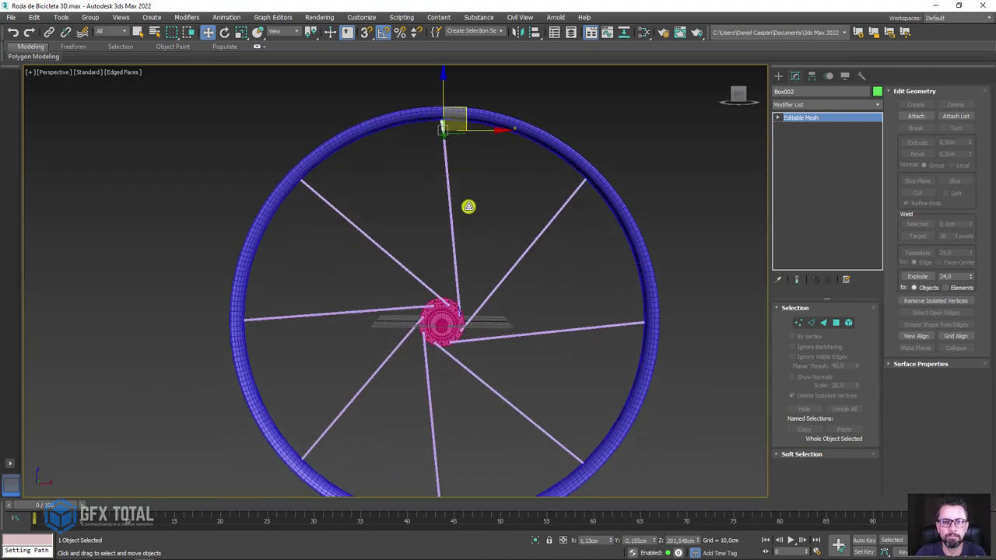
scroll(455, 327, "up", 5)
scroll(456, 327, "up", 2)
left_click(485, 339)
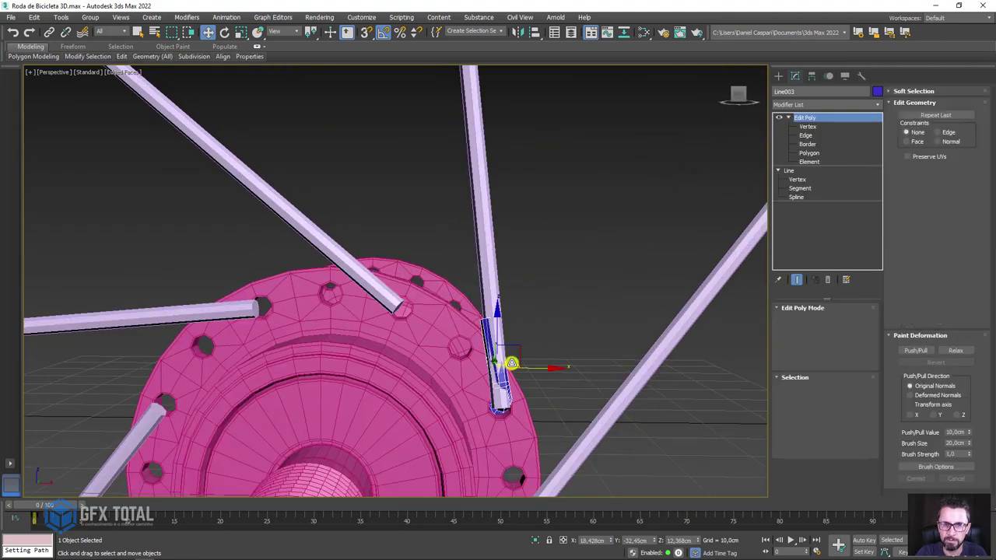
scroll(516, 333, "up", 2)
left_click(73, 17)
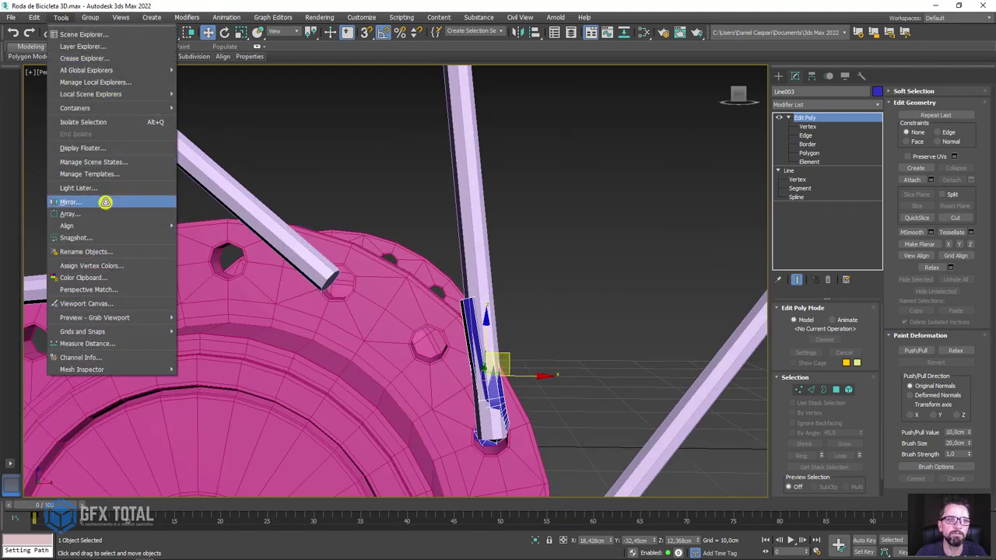
left_click(101, 231)
left_click(470, 343)
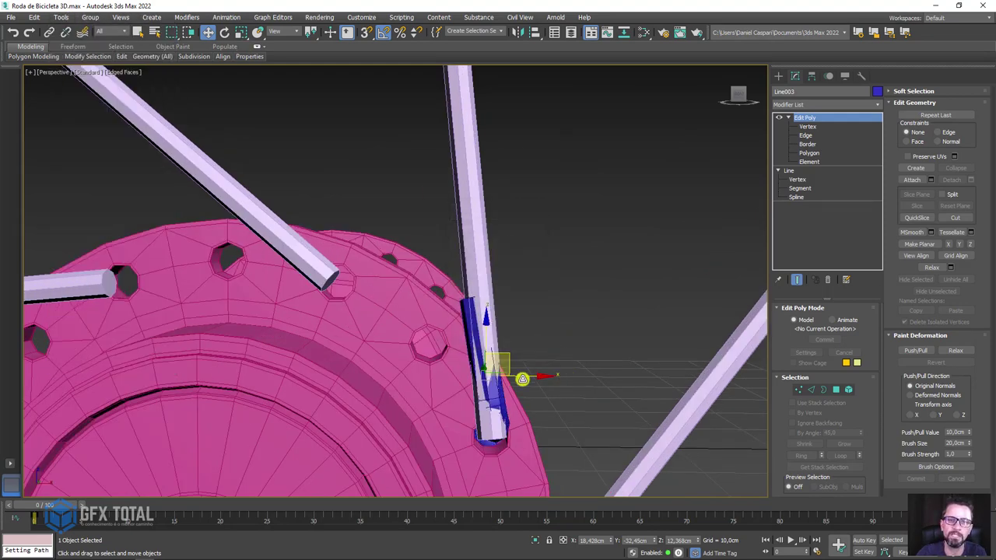
Lower the snapshot copy slightly along the spoke and select spoke Line002
mouse_move(521, 377)
left_mouse_down()
mouse_move(518, 252)
mouse_move(490, 357)
mouse_move(482, 96)
mouse_move(474, 196)
left_mouse_up()
left_click(493, 202)
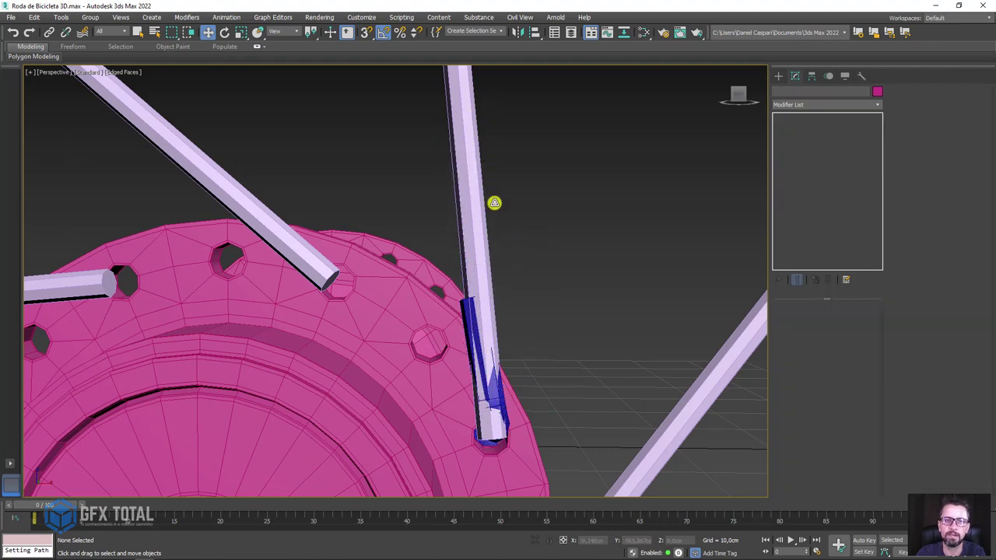
left_click(487, 351)
Mirror spoke Line002 across X as a copy, creating Line012
key("z")
scroll(482, 272, "up", 2)
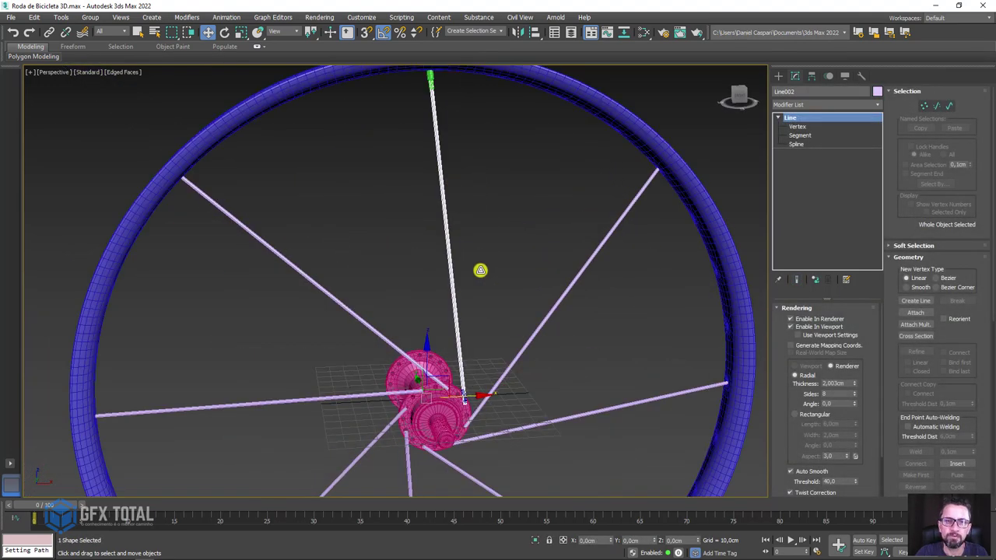
scroll(467, 347, "up", 2)
scroll(459, 342, "down", 4)
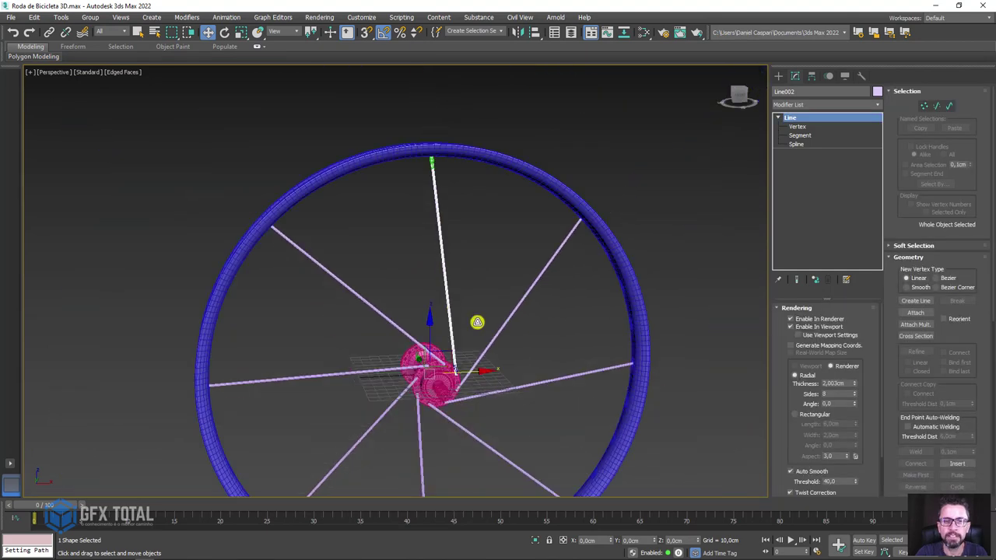
scroll(470, 311, "down", 1)
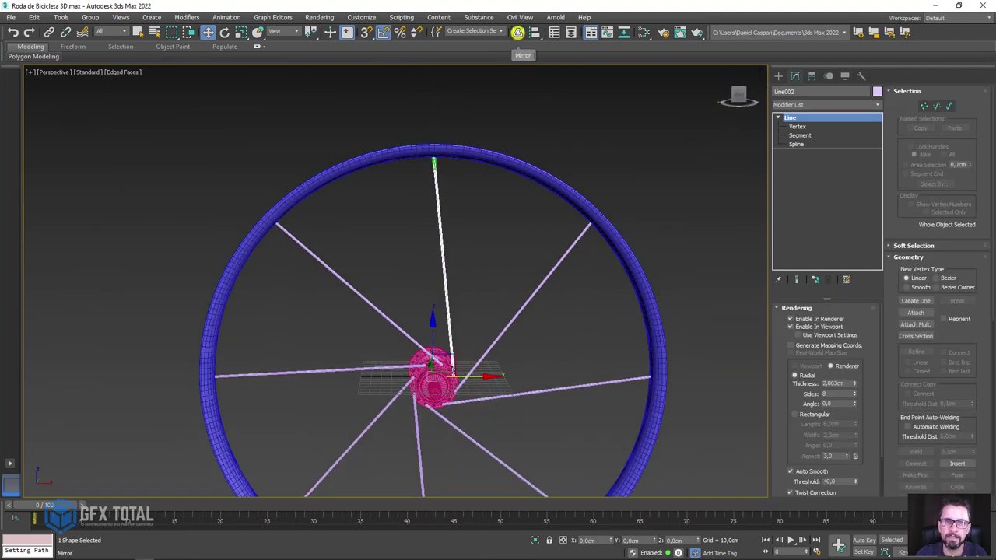
left_click(517, 32)
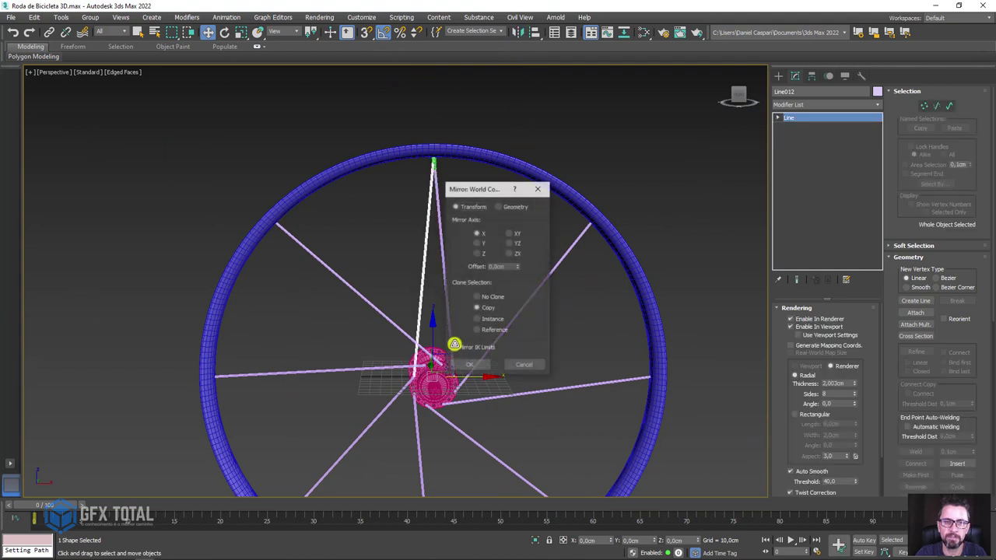
left_click_drag(466, 191, 509, 164)
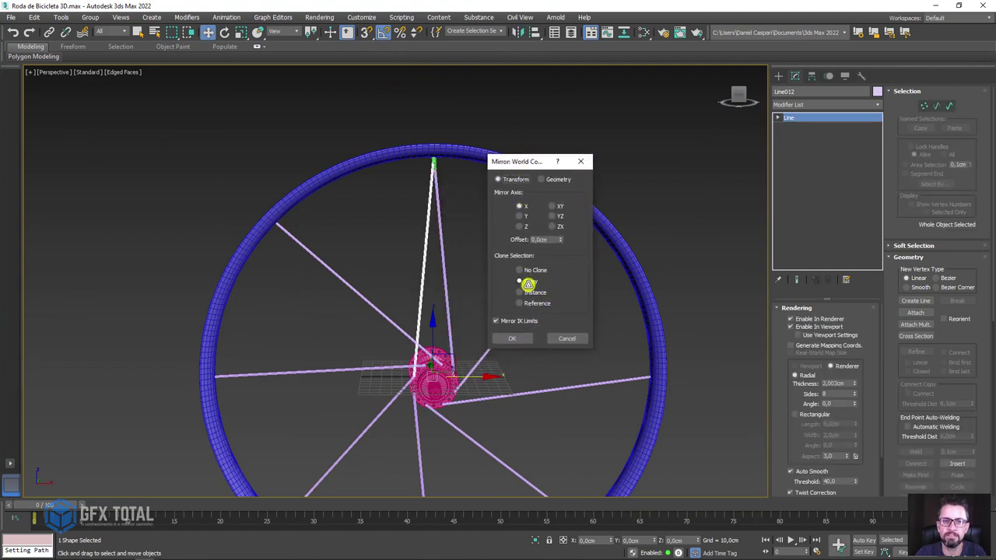
left_click(517, 338)
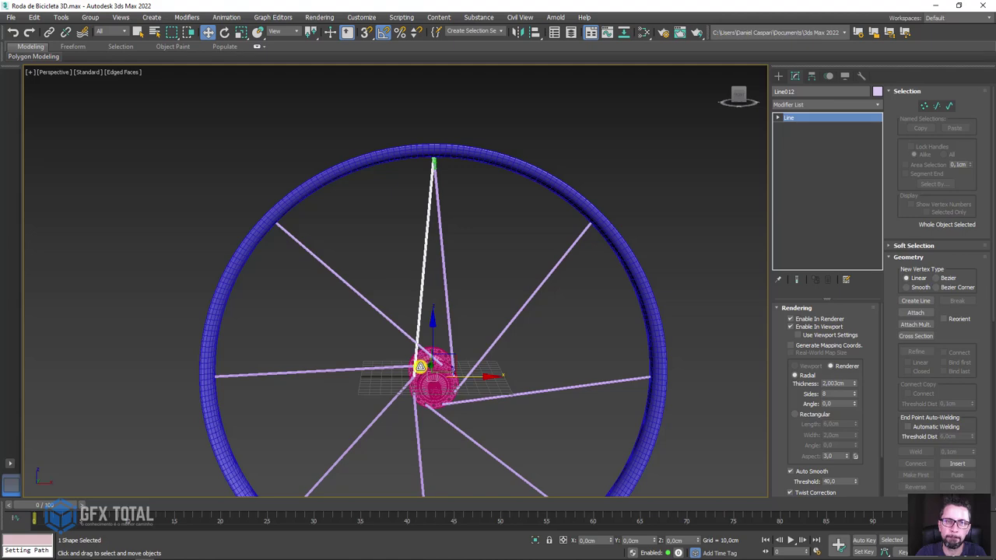
scroll(420, 366, "up", 3)
scroll(427, 405, "up", 3)
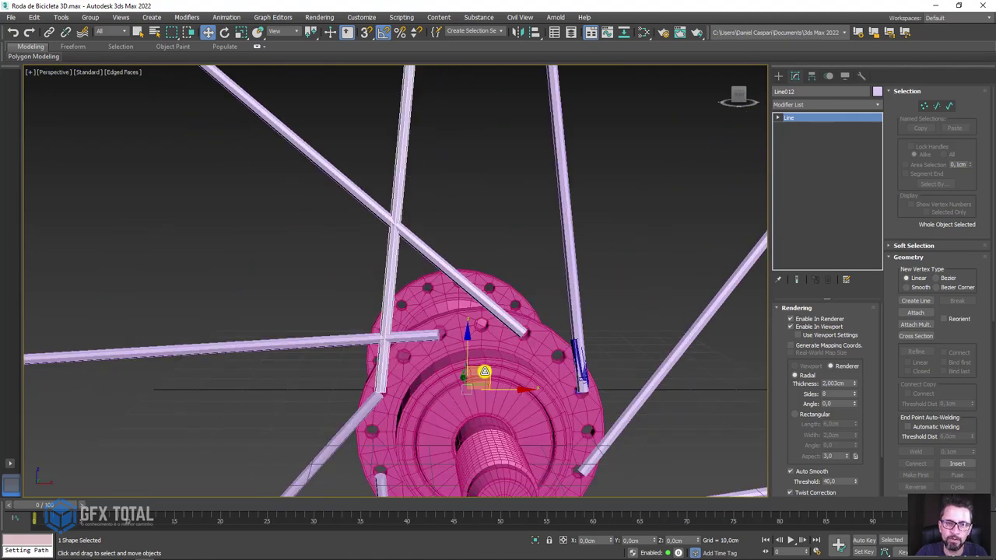
Rotate spoke copy Line012 around the hub toward the lower right
key("e")
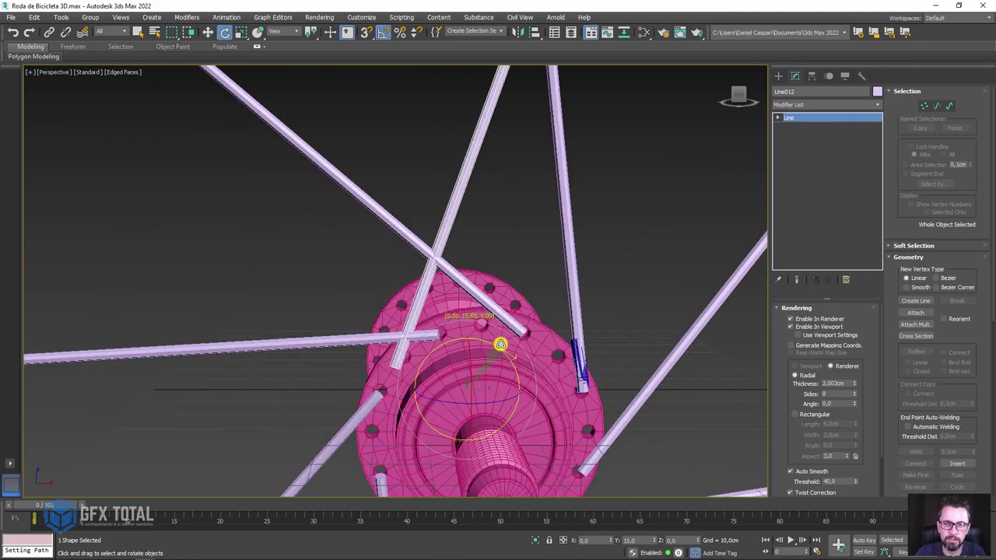
left_click_drag(488, 342, 545, 363)
middle_click_drag(545, 363, 551, 355, "alt")
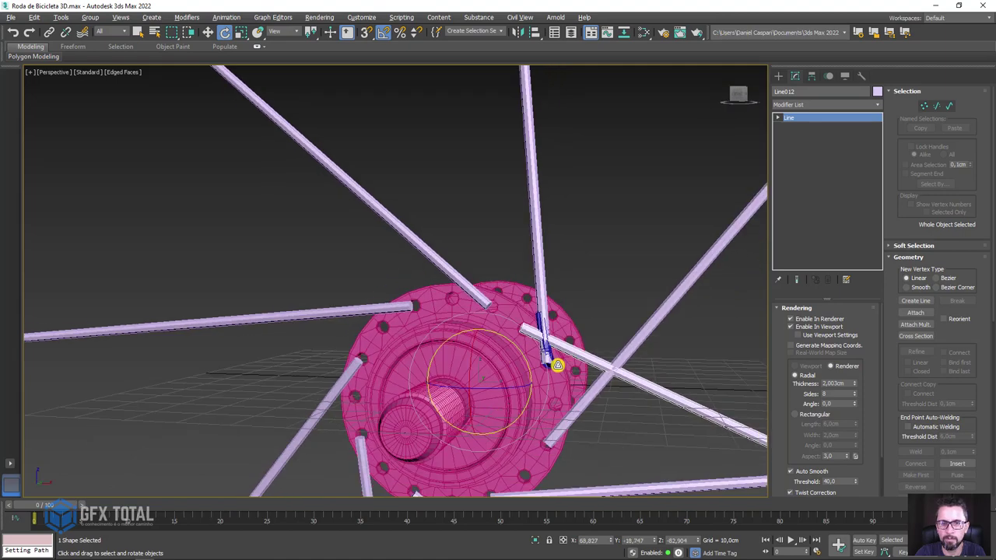
scroll(526, 327, "up", 3)
scroll(505, 335, "up", 3)
middle_click_drag(491, 342, 501, 346, "alt")
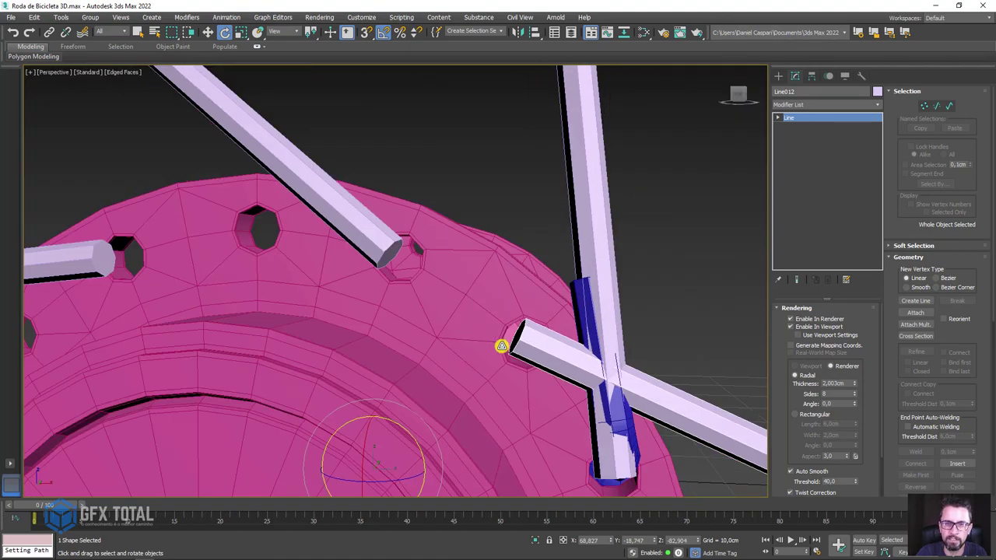
scroll(610, 317, "down", 5)
middle_click_drag(593, 335, 731, 185, "alt")
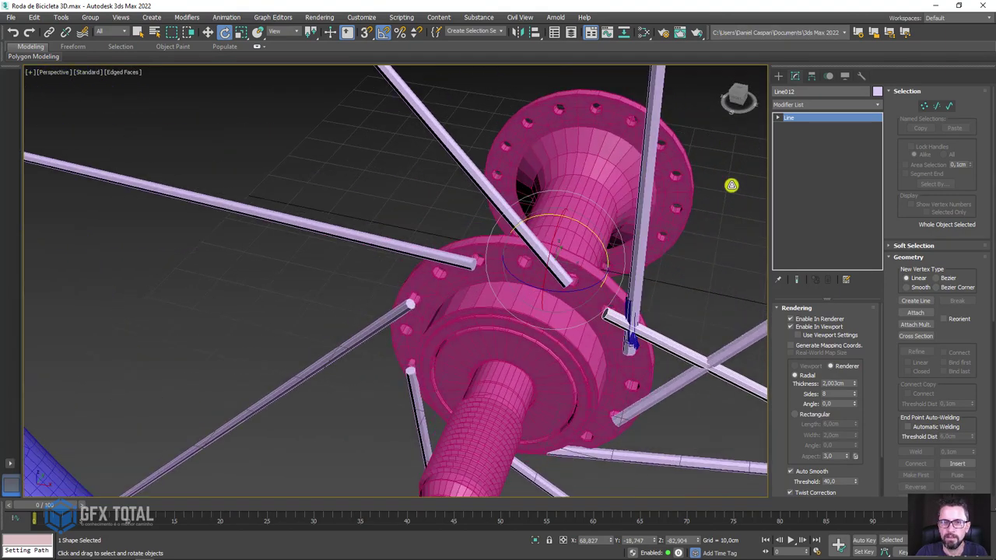
Move Line012's hub-end vertex into a flange hole
left_click(777, 117)
left_click(797, 126)
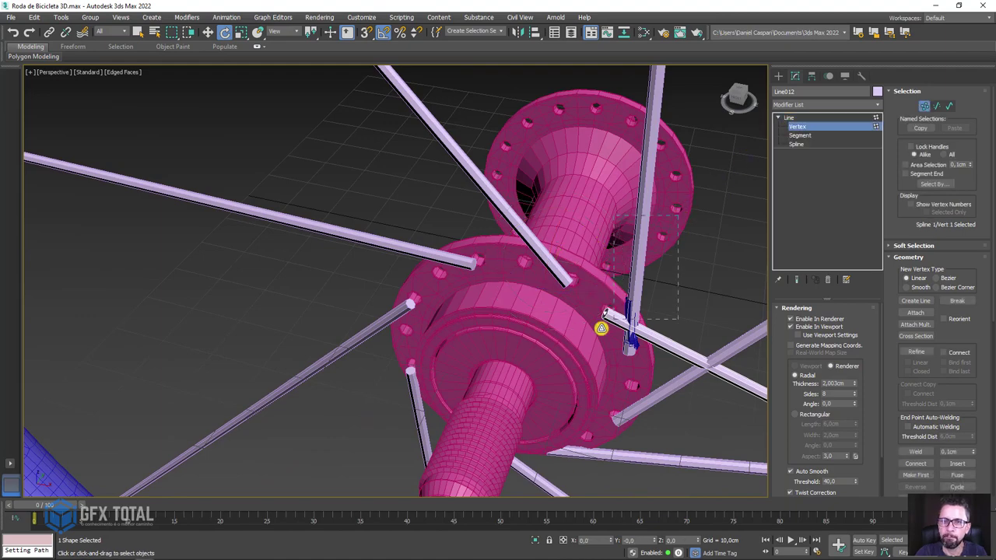
left_click(602, 329)
middle_click_drag(603, 328, 622, 319, "alt")
key("w")
left_click_drag(645, 306, 682, 316)
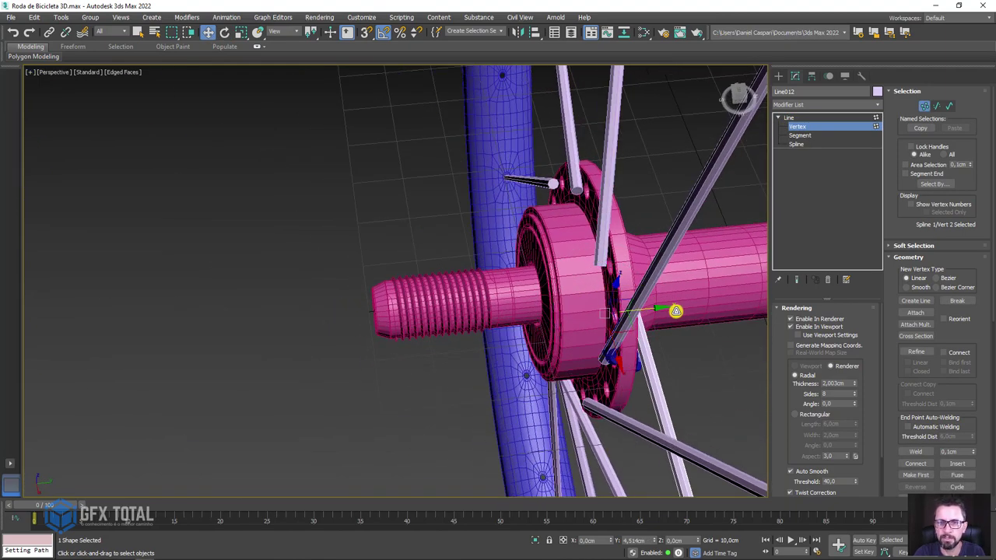
mouse_move(682, 316)
middle_mouse_down("alt")
mouse_move(637, 303)
mouse_move(666, 322)
middle_mouse_up("alt")
scroll(637, 311, "up", 3)
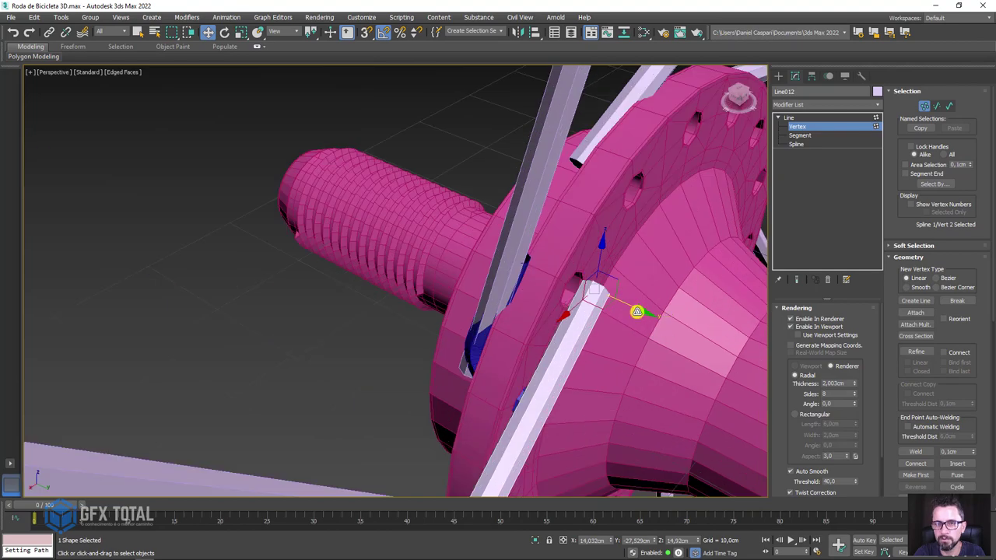
left_click_drag(637, 311, 632, 310)
scroll(632, 309, "down", 5)
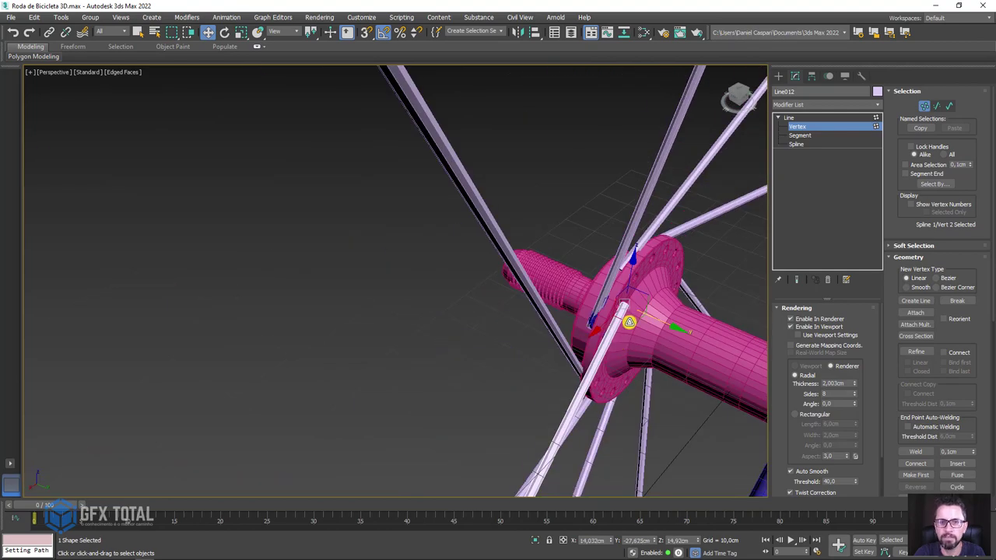
Check Line012's rim end against Line002's, then exit vertex editing
mouse_move(629, 318)
middle_mouse_down("alt")
mouse_move(669, 349)
mouse_move(436, 327)
mouse_move(473, 308)
mouse_move(518, 333)
mouse_move(600, 222)
middle_mouse_up("alt")
scroll(640, 297, "up", 3)
mouse_move(611, 291)
middle_mouse_down("alt")
mouse_move(573, 253)
mouse_move(602, 330)
mouse_move(593, 313)
mouse_move(648, 312)
mouse_move(650, 225)
middle_mouse_up("alt")
scroll(602, 331, "down", 4)
scroll(594, 314, "up", 3)
scroll(599, 313, "up", 2)
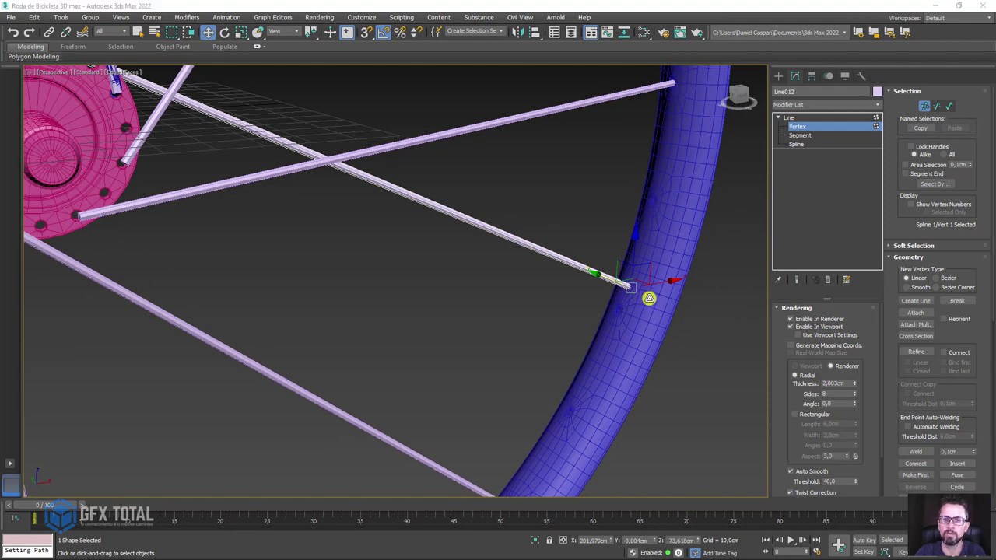
scroll(648, 298, "up", 2)
scroll(622, 278, "up", 2)
mouse_move(620, 277)
middle_mouse_down("alt")
mouse_move(584, 354)
mouse_move(598, 382)
mouse_move(617, 378)
mouse_move(791, 151)
middle_mouse_up("alt")
left_click(792, 119)
Clone the blue spoke nipple as copy Line013 and place it to the right of the hub
scroll(558, 202, "down", 5)
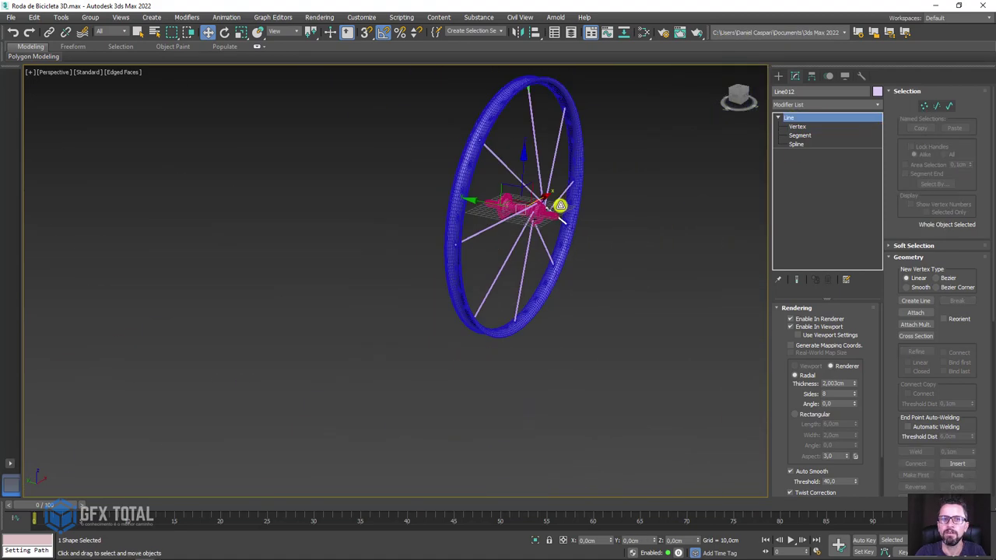
scroll(536, 162, "up", 2)
scroll(431, 234, "up", 2)
scroll(430, 234, "up", 3)
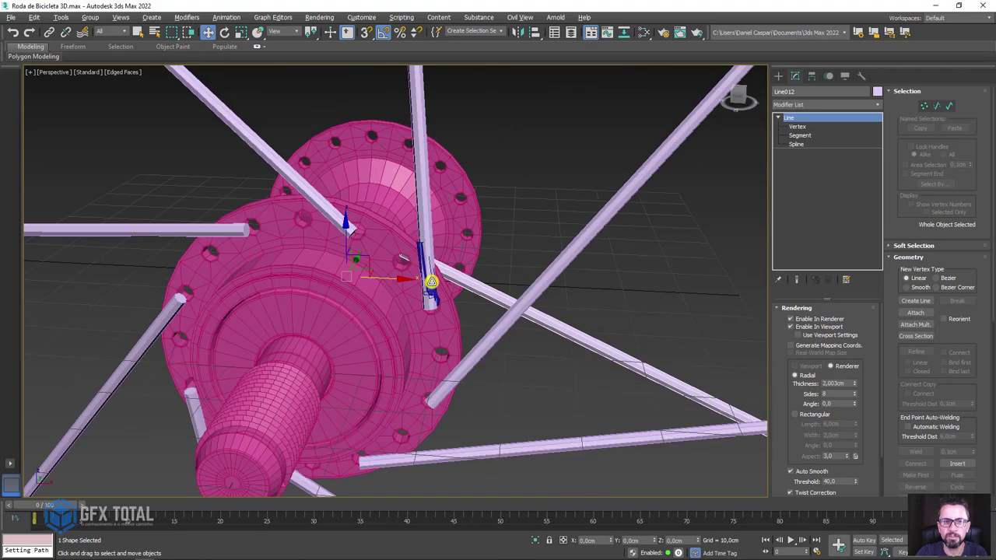
left_click(432, 286)
left_click_drag(471, 281, 582, 285, "shift")
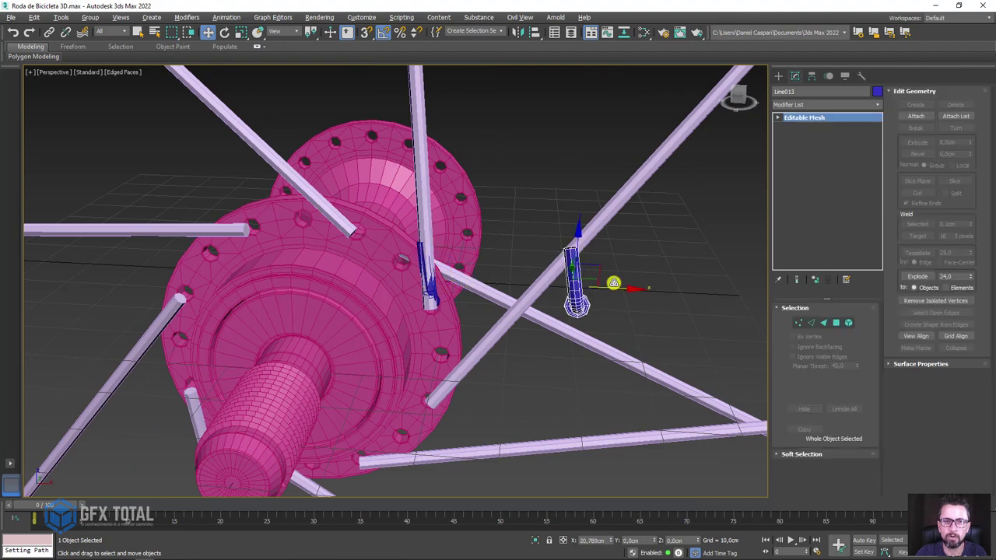
left_click(503, 327)
scroll(547, 306, "down", 5)
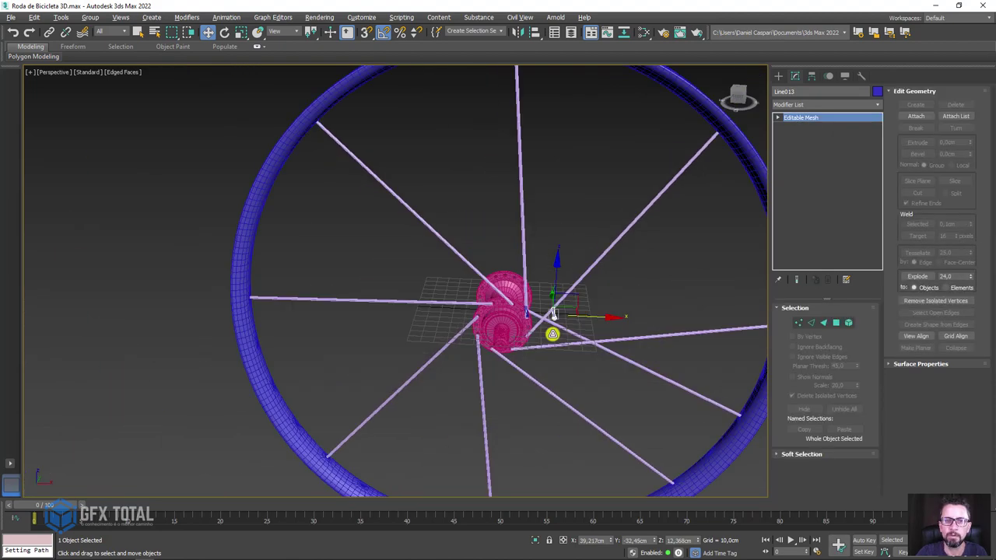
middle_click_drag(551, 334, 539, 333, "alt")
scroll(649, 302, "up", 5)
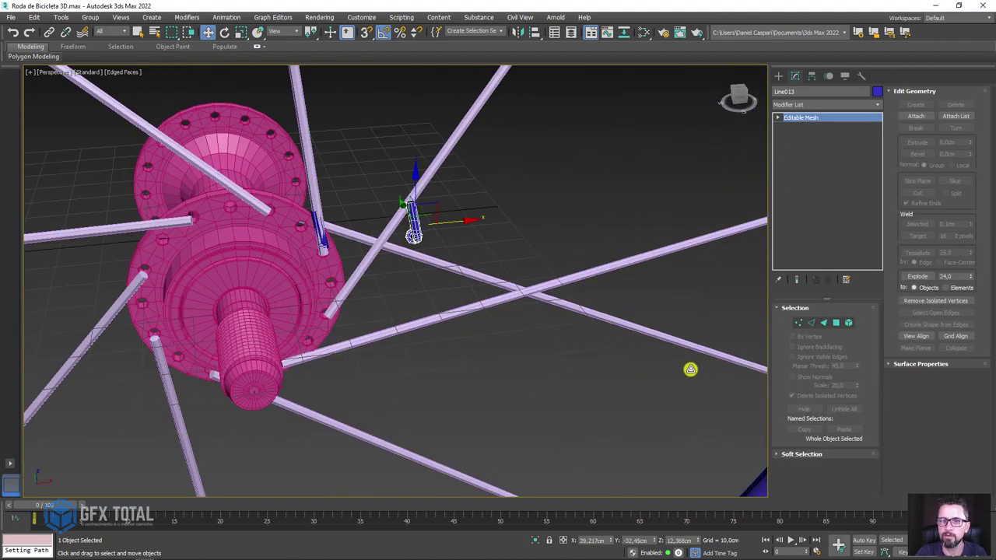
Set the new mirrored spoke's object colour to green
left_click_drag(653, 309, 653, 309)
left_click(878, 93)
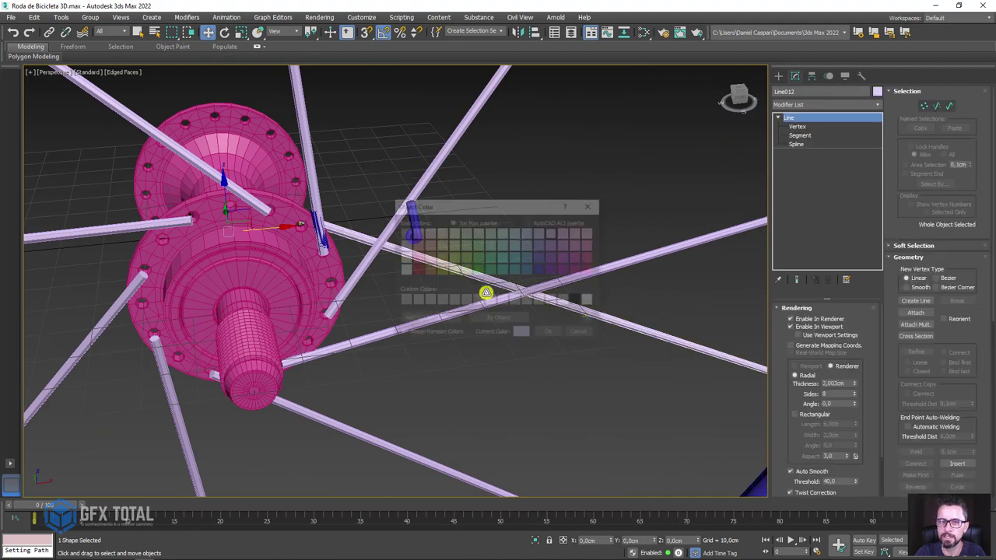
left_click(543, 333)
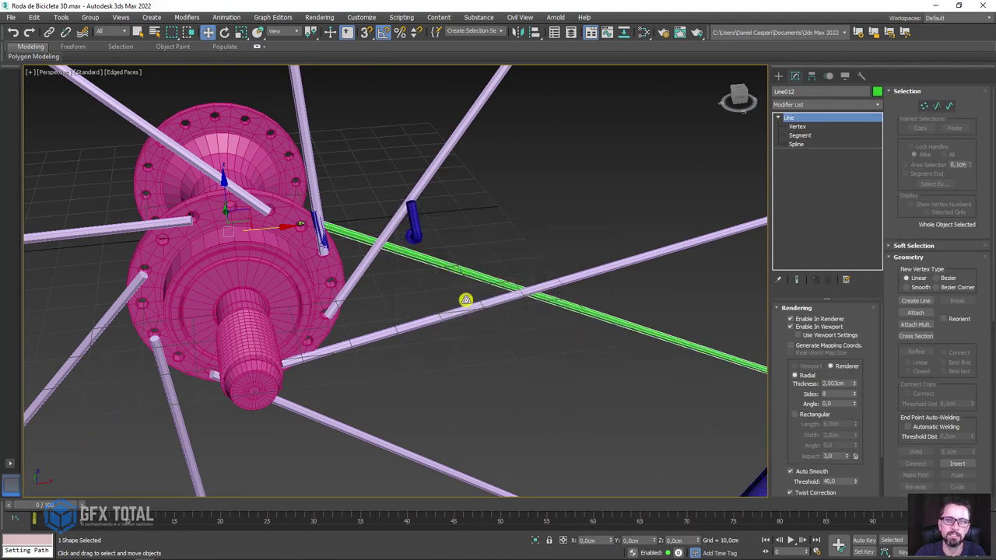
Path-constrain the copied nipple Line013 to the green spoke Line012
mouse_move(553, 298)
middle_mouse_down("alt")
mouse_move(477, 295)
mouse_move(346, 230)
middle_mouse_up("alt")
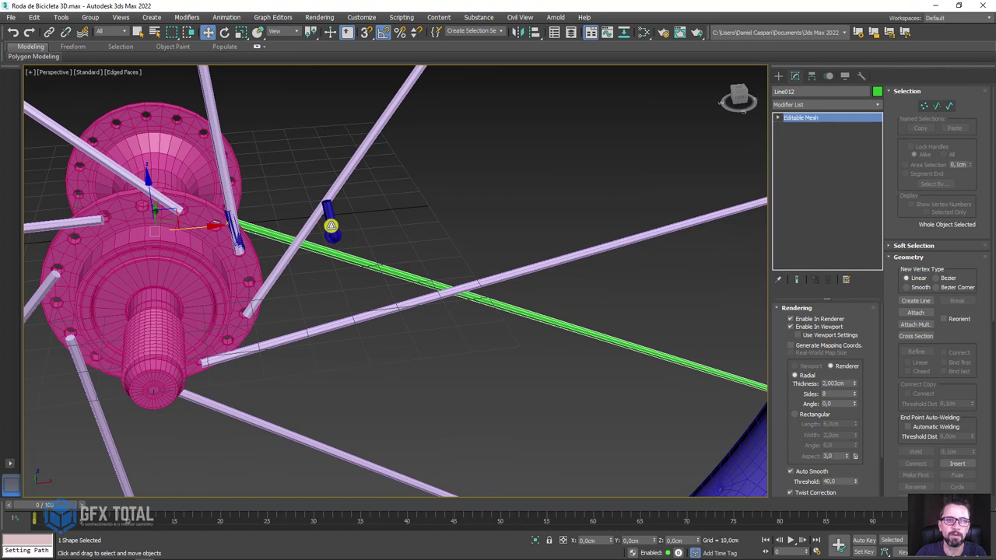
left_click(331, 226)
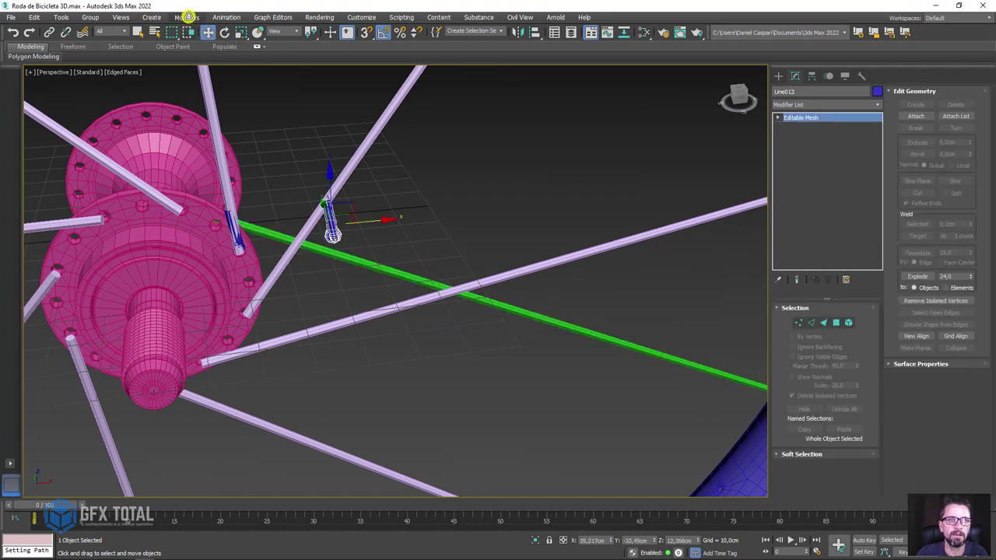
left_click(227, 17)
mouse_move(235, 74)
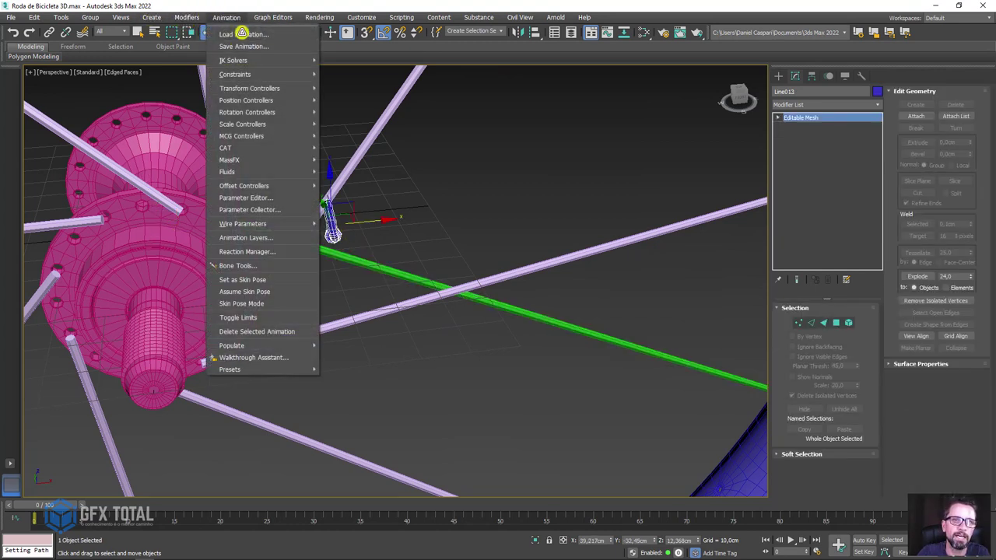
left_click(358, 97)
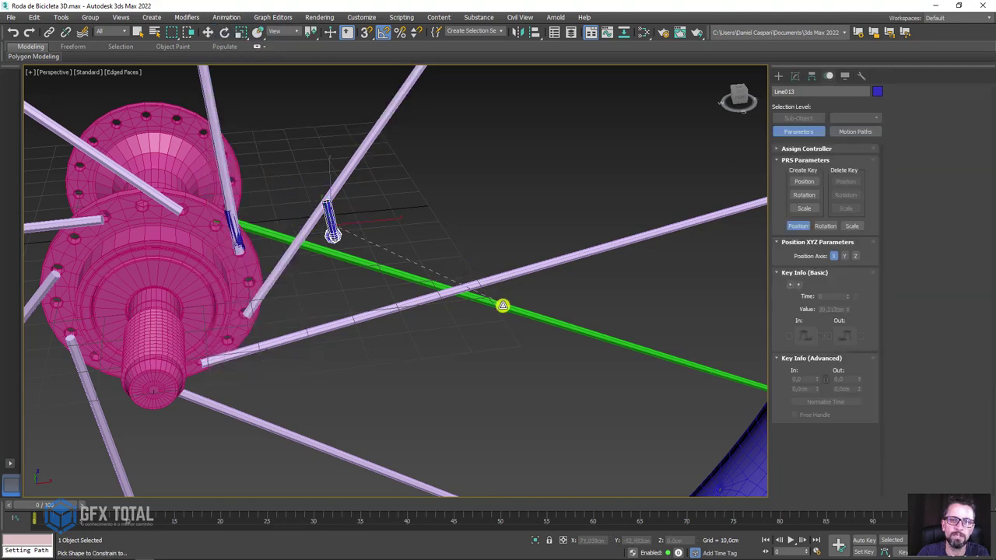
left_click(518, 310)
middle_click_drag(548, 329, 774, 383, "alt")
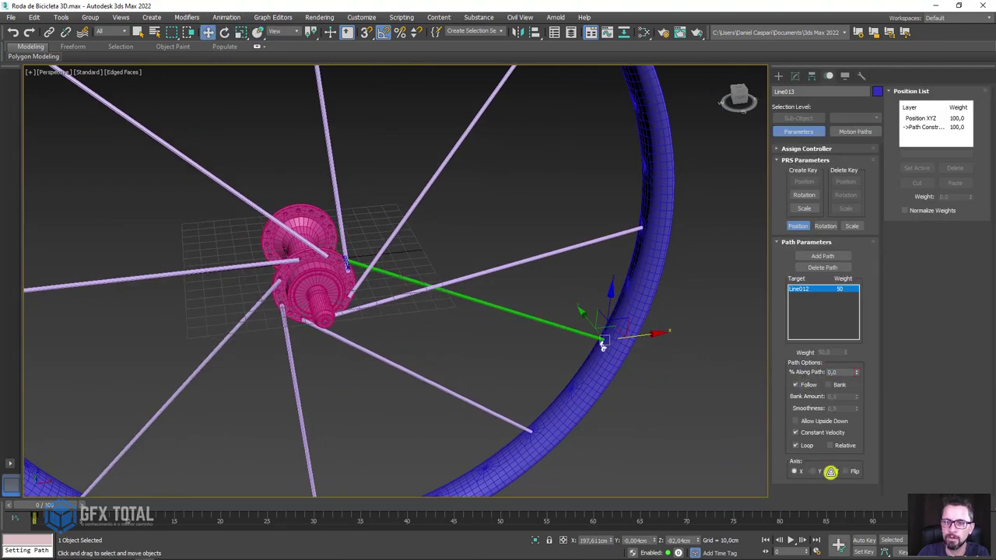
Slide the fitting along the green spoke to about 98% toward the hub
left_click_drag(856, 372, 856, 327)
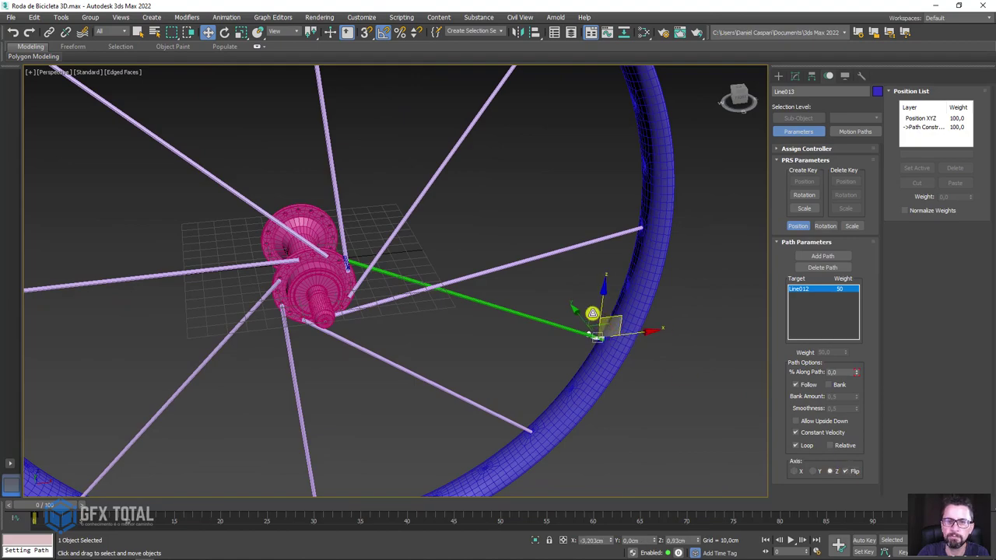
scroll(395, 281, "up", 5)
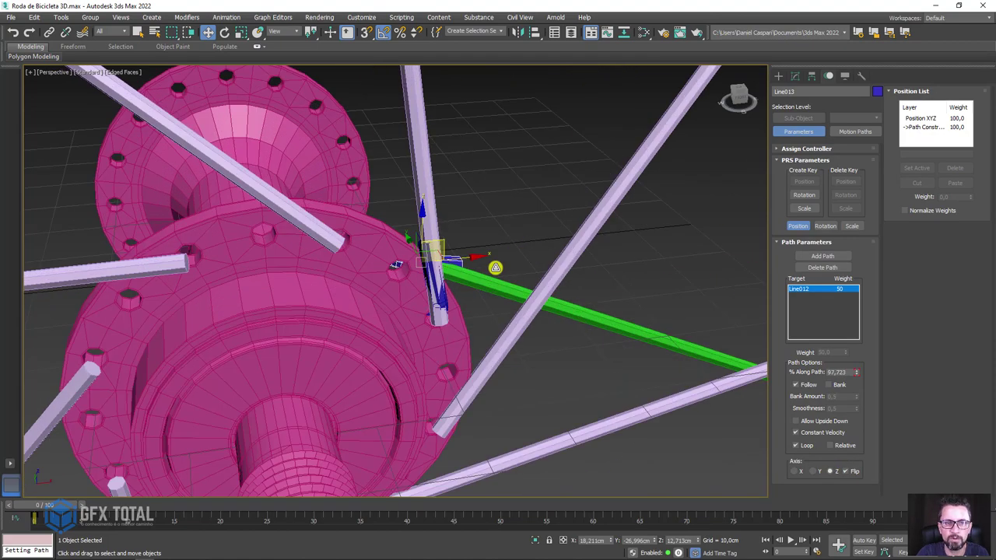
middle_click_drag(395, 282, 529, 304, "alt")
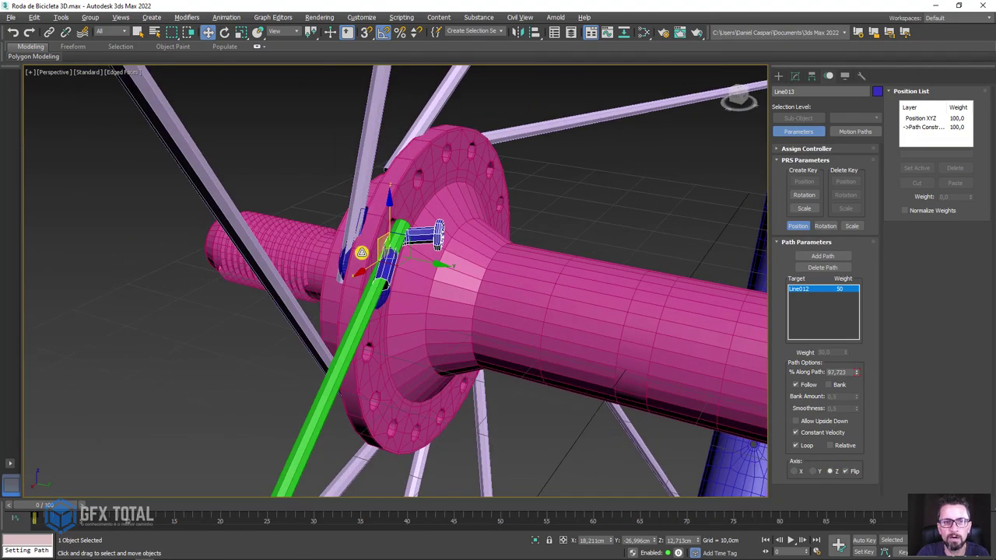
Rotate the fitting 165° about its Local axes and nudge it to 98.528% along the path
left_click(225, 33)
left_click(286, 31)
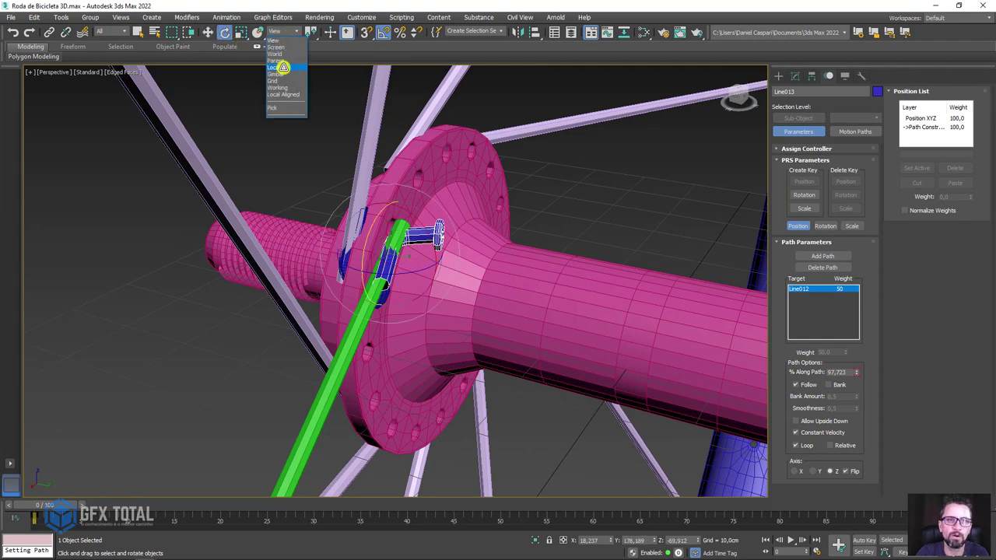
left_click(278, 68)
scroll(395, 234, "up", 3)
mouse_move(424, 260)
left_mouse_down()
mouse_move(329, 231)
mouse_move(378, 228)
left_mouse_up()
mouse_move(378, 229)
middle_mouse_down("alt")
mouse_move(394, 258)
mouse_move(507, 286)
mouse_move(538, 253)
mouse_move(475, 280)
middle_mouse_up("alt")
key("w")
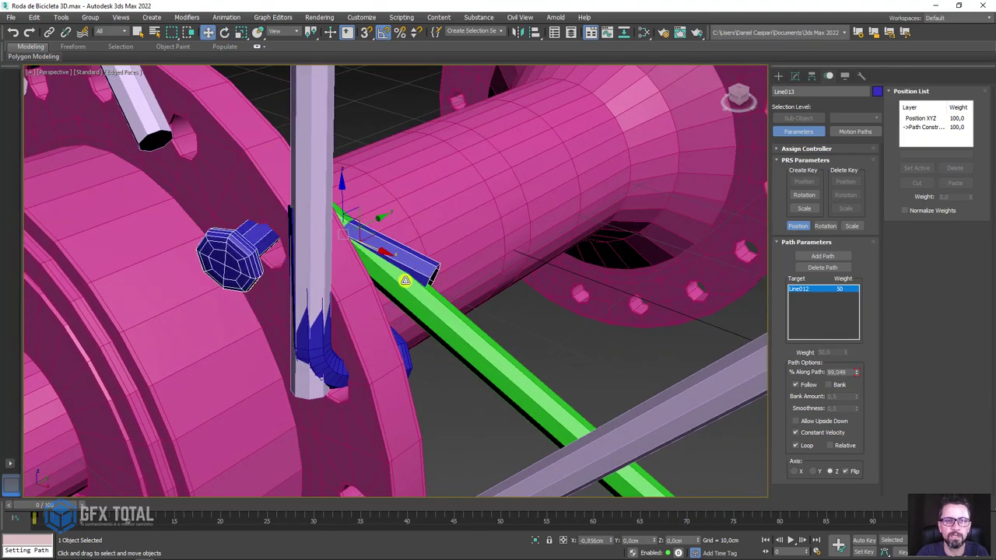
left_click_drag(405, 280, 363, 276)
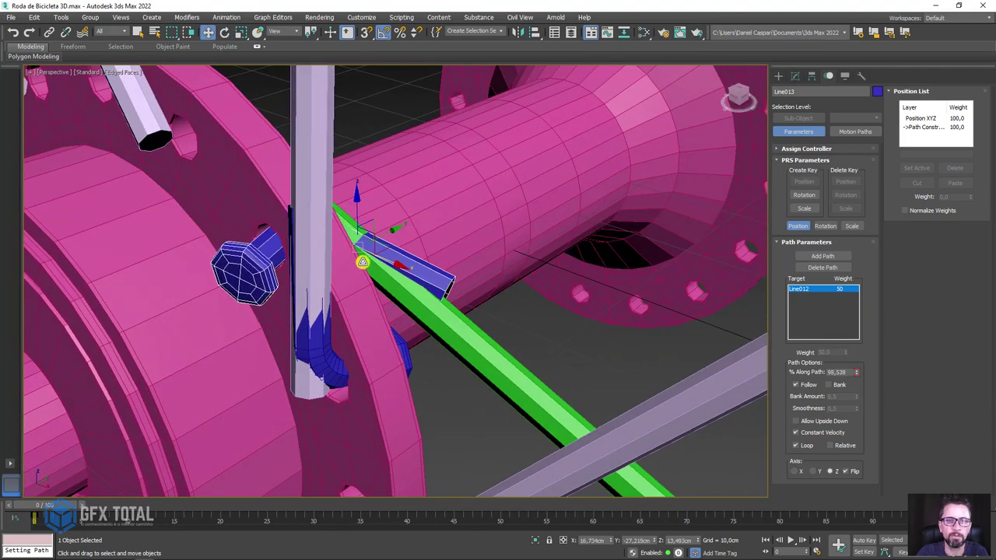
Return to a front view and select the small nipple at the top spoke's rim end
scroll(419, 240, "down", 5)
mouse_move(423, 280)
middle_mouse_down("alt")
mouse_move(478, 334)
mouse_move(562, 311)
middle_mouse_up("alt")
scroll(554, 202, "up", 5)
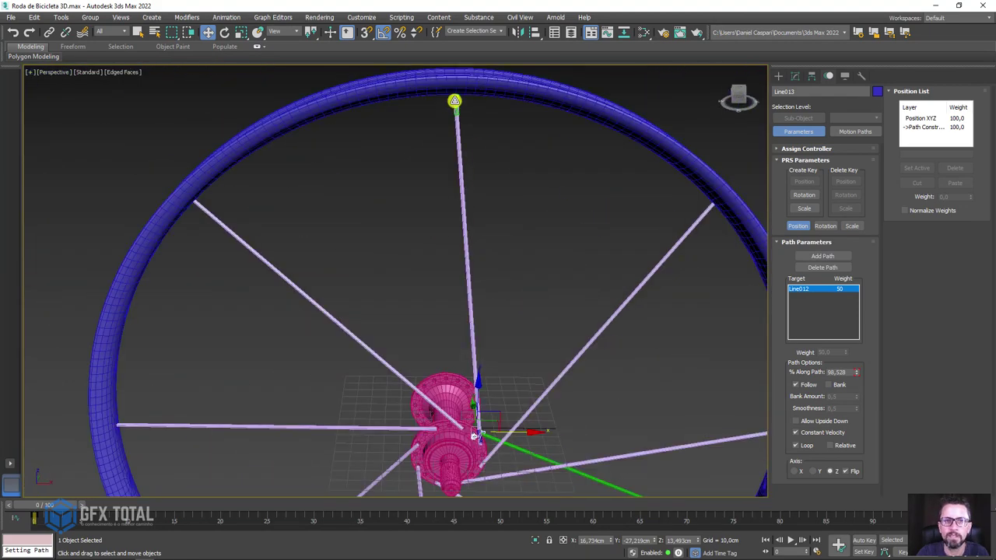
left_click(455, 103)
Clone the top spoke's rim nipple as copy Box003
left_click_drag(675, 374, 698, 427, "shift")
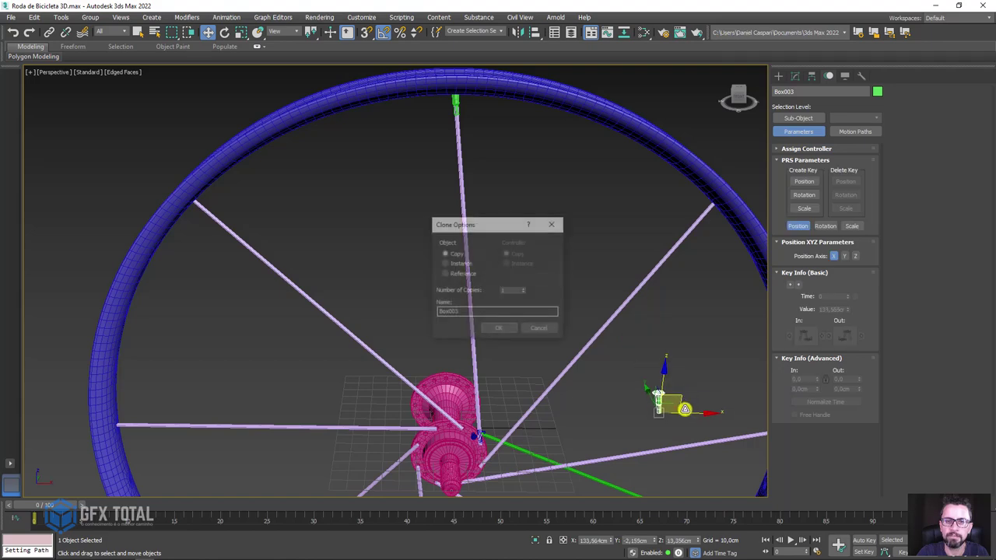
left_click(499, 332)
middle_click_drag(507, 305, 245, 53)
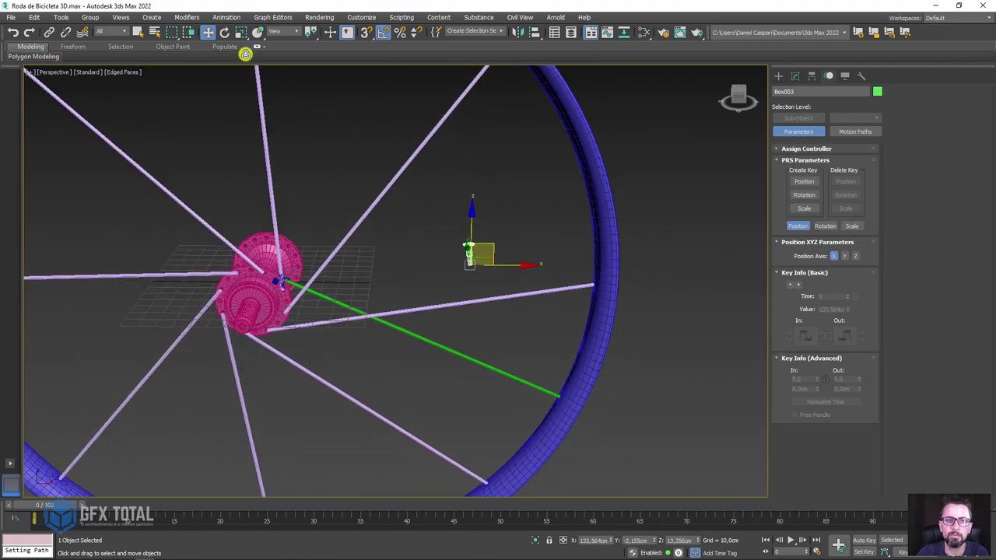
Path-constrain Box003 to the green spoke Line012 with Follow enabled
left_click(225, 17)
mouse_move(234, 74)
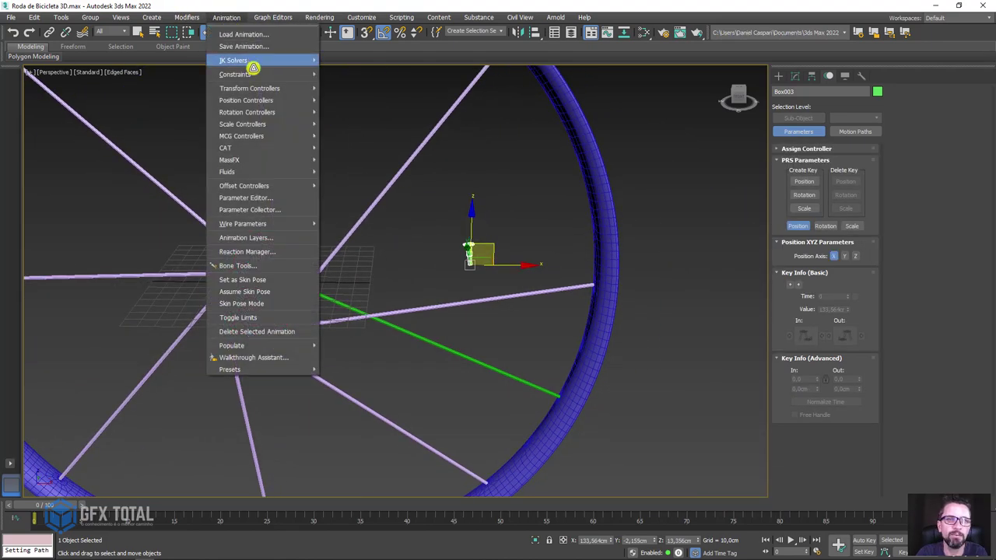
left_click(351, 99)
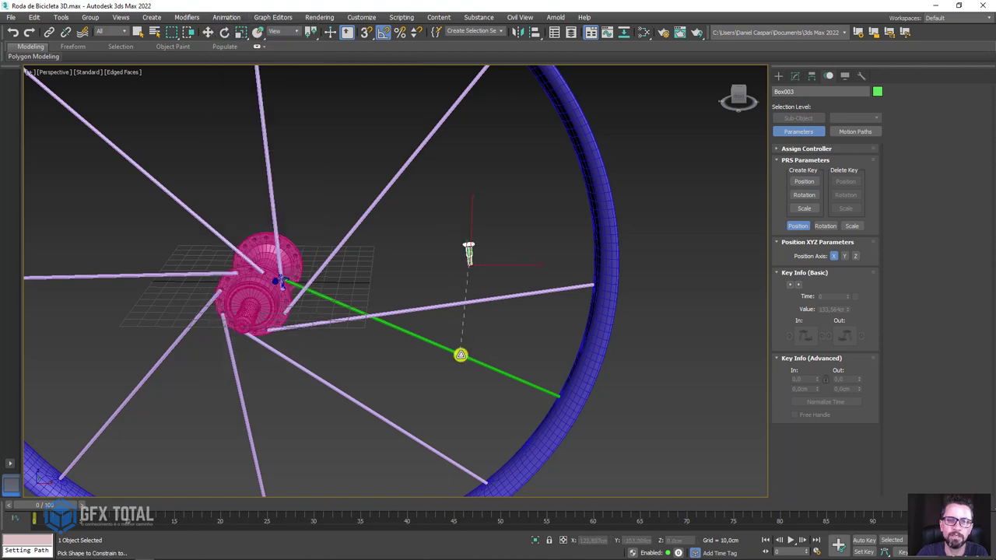
left_click(534, 382)
middle_click_drag(609, 382, 598, 322)
left_click(795, 384)
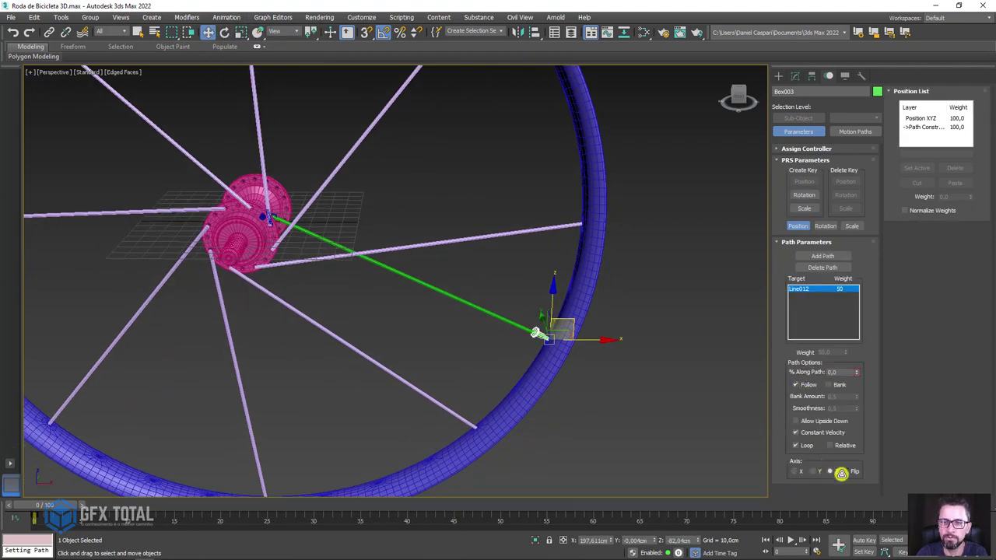
scroll(553, 342, "up", 3)
scroll(568, 336, "up", 3)
Slide Box003 along spoke Line012 to 5.836% so it seats in the rim, checking the fit
mouse_move(578, 333)
left_mouse_down()
mouse_move(525, 319)
mouse_move(540, 327)
left_mouse_up()
mouse_move(540, 327)
middle_mouse_down("alt")
mouse_move(584, 342)
mouse_move(518, 348)
mouse_move(516, 289)
mouse_move(525, 293)
mouse_move(511, 301)
mouse_move(538, 251)
middle_mouse_up("alt")
key("e")
key("r")
key("w")
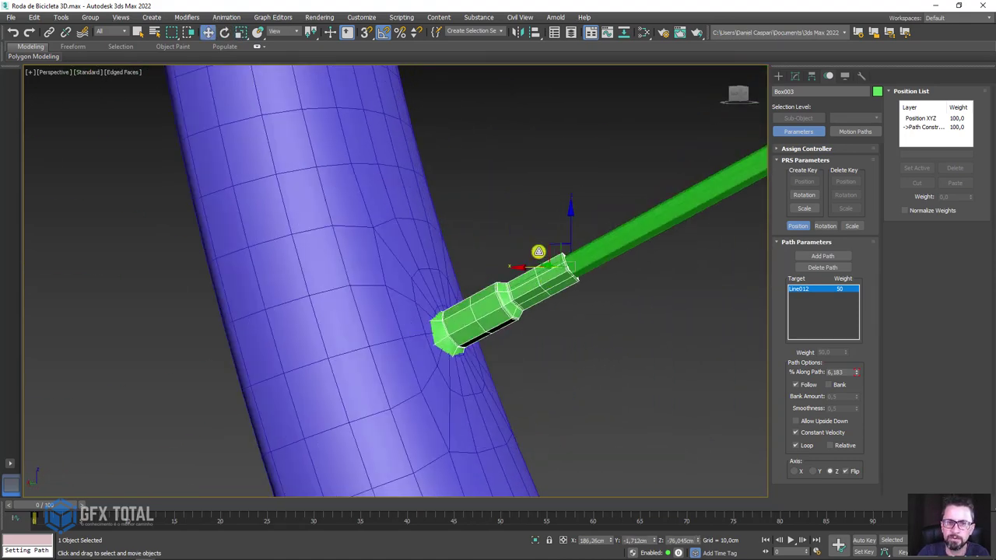
left_click_drag(550, 246, 500, 273)
mouse_move(500, 273)
middle_mouse_down("alt")
mouse_move(417, 333)
mouse_move(452, 346)
mouse_move(485, 318)
mouse_move(491, 349)
mouse_move(473, 340)
mouse_move(505, 289)
mouse_move(716, 316)
middle_mouse_up("alt")
middle_click_drag(633, 282, 480, 262, "alt")
scroll(565, 325, "up", 5)
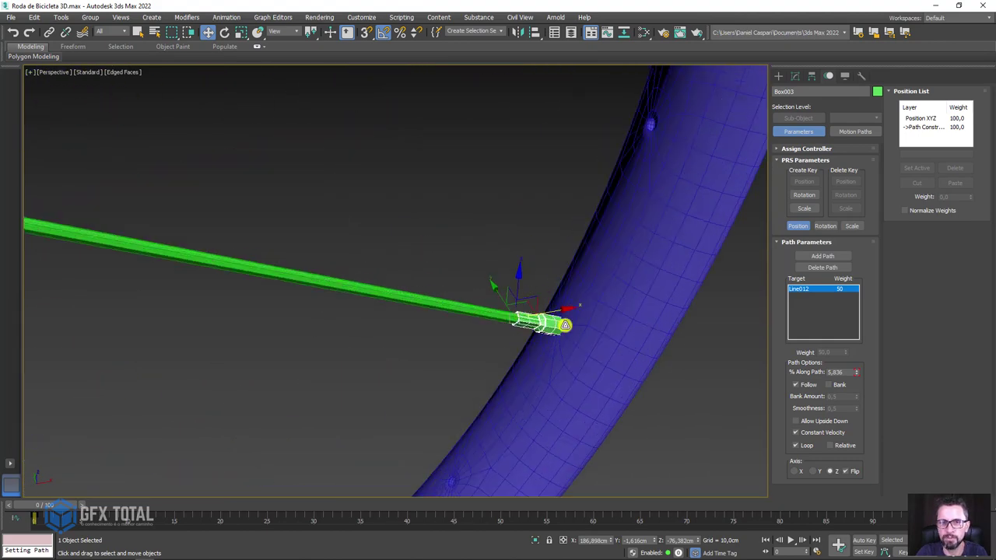
mouse_move(545, 323)
middle_mouse_down("alt")
mouse_move(436, 295)
mouse_move(412, 264)
mouse_move(487, 264)
mouse_move(442, 267)
mouse_move(296, 200)
mouse_move(417, 267)
middle_mouse_up("alt")
scroll(498, 311, "down", 3)
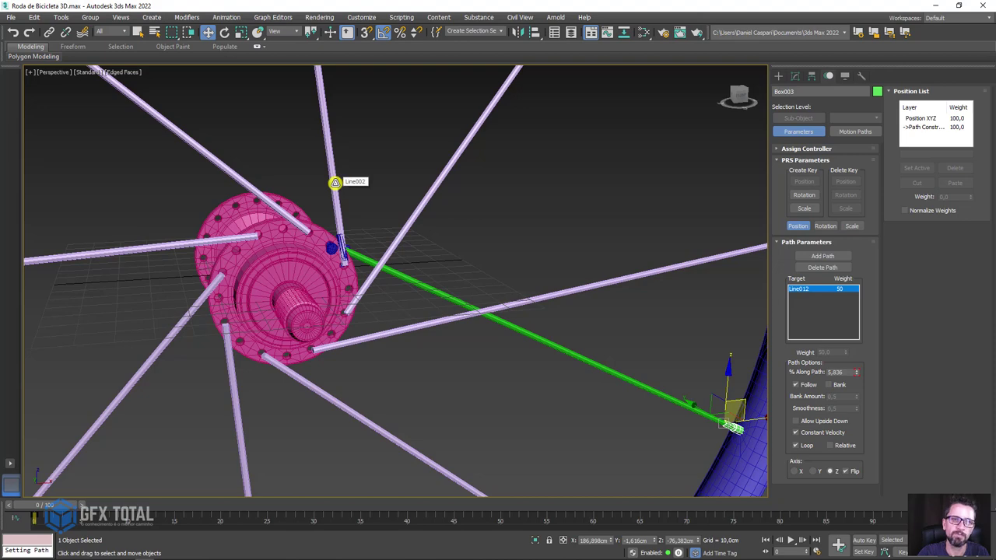
Add an Edit Poly modifier to spoke Line002 and enter Polygon mode
left_click(334, 182)
middle_click_drag(352, 156, 509, 238, "alt")
scroll(508, 238, "down", 3)
left_click(793, 74)
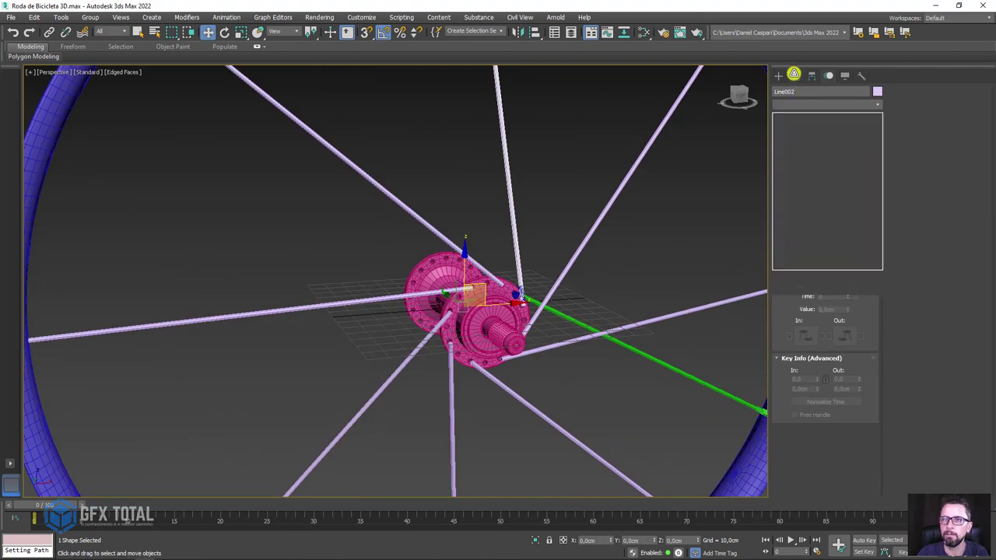
left_click(878, 104)
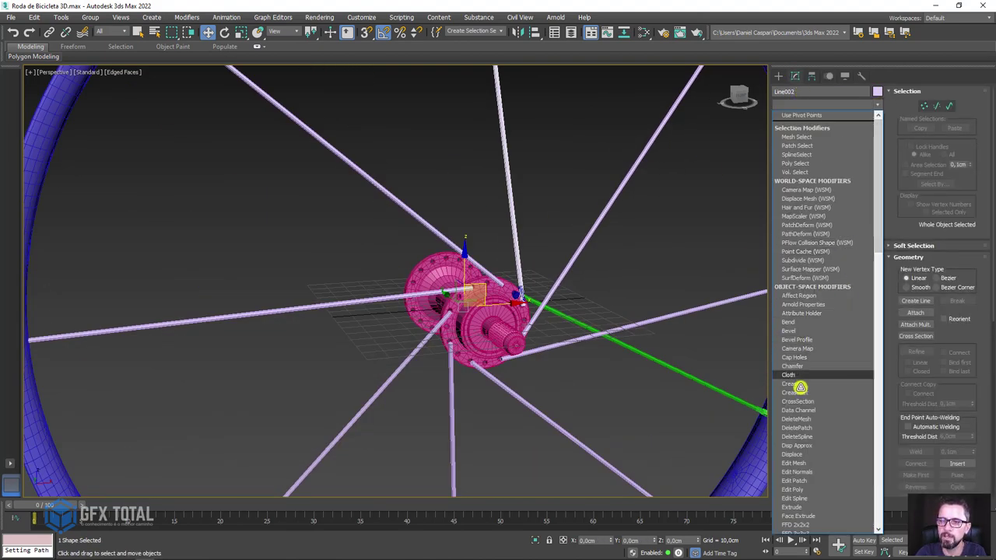
left_click(801, 490)
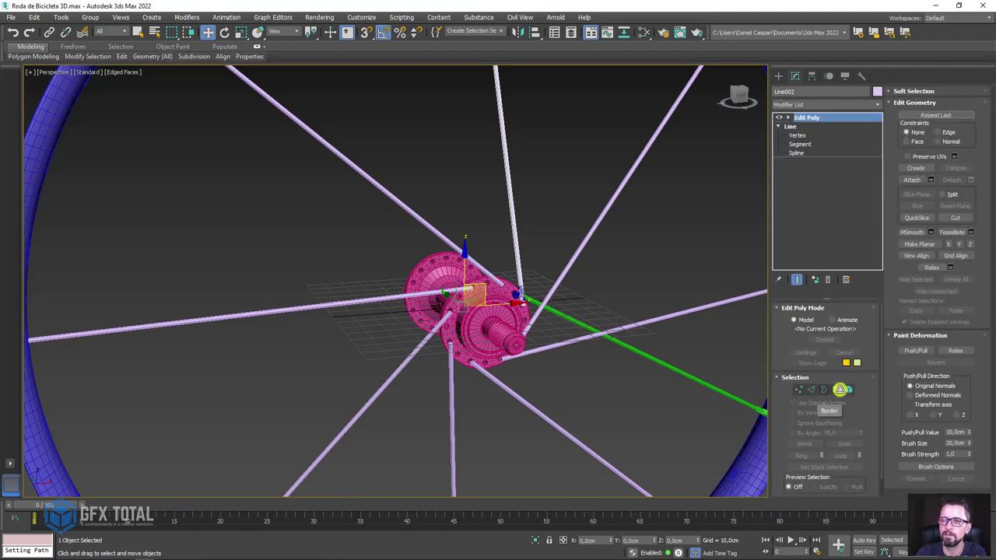
left_click(836, 387)
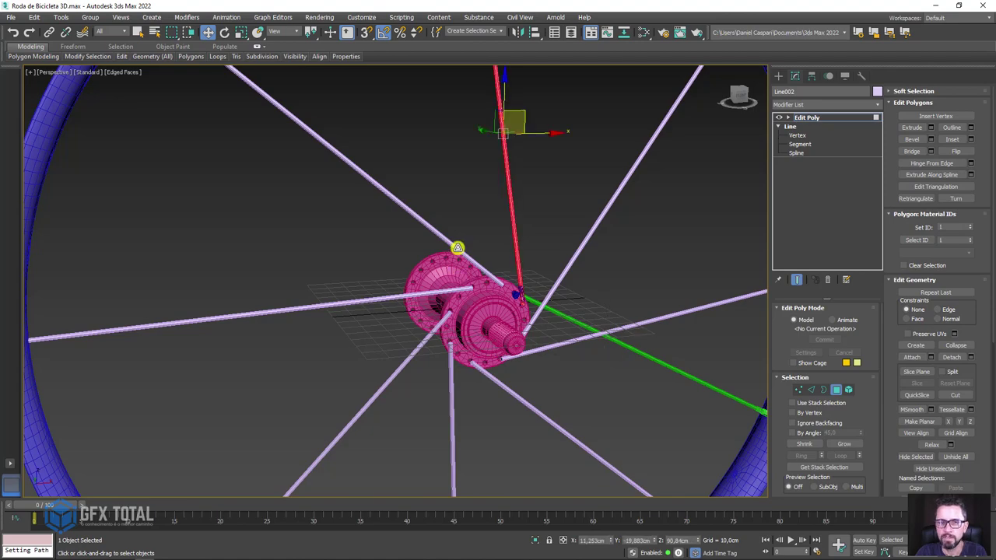
In wireframe, select the polygons at the spoke's rim end
scroll(500, 309, "up", 5)
key("F3")
scroll(497, 303, "up", 2)
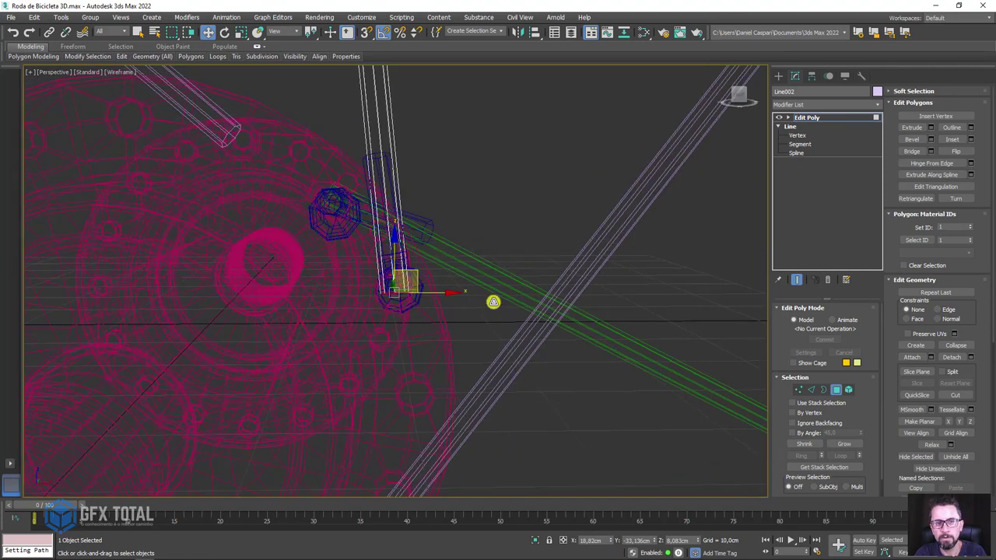
scroll(466, 284, "up", 3)
scroll(420, 280, "up", 2)
left_click(400, 292)
scroll(436, 242, "up", 2)
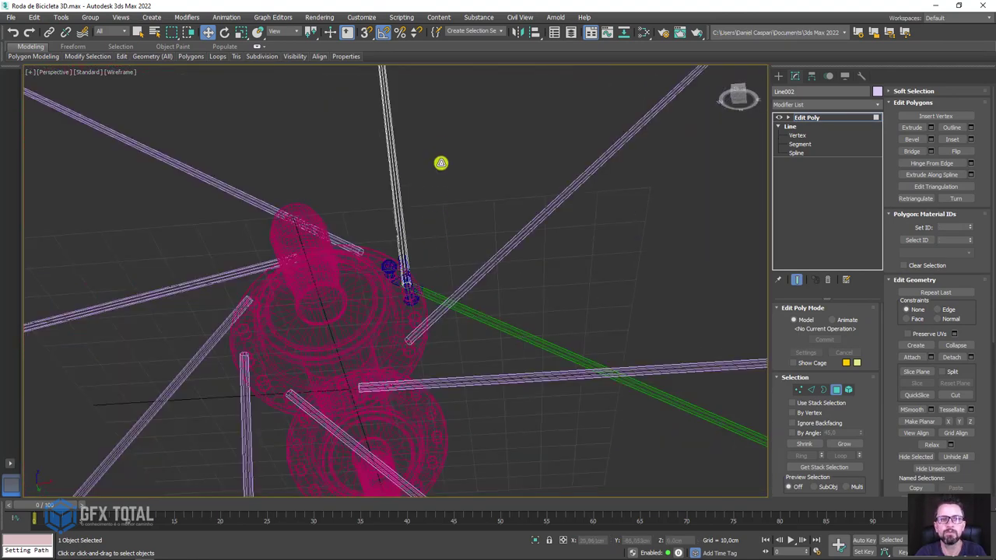
scroll(440, 162, "up", 2)
left_click(417, 304)
middle_click_drag(416, 303, 563, 318, "alt")
left_click(511, 275)
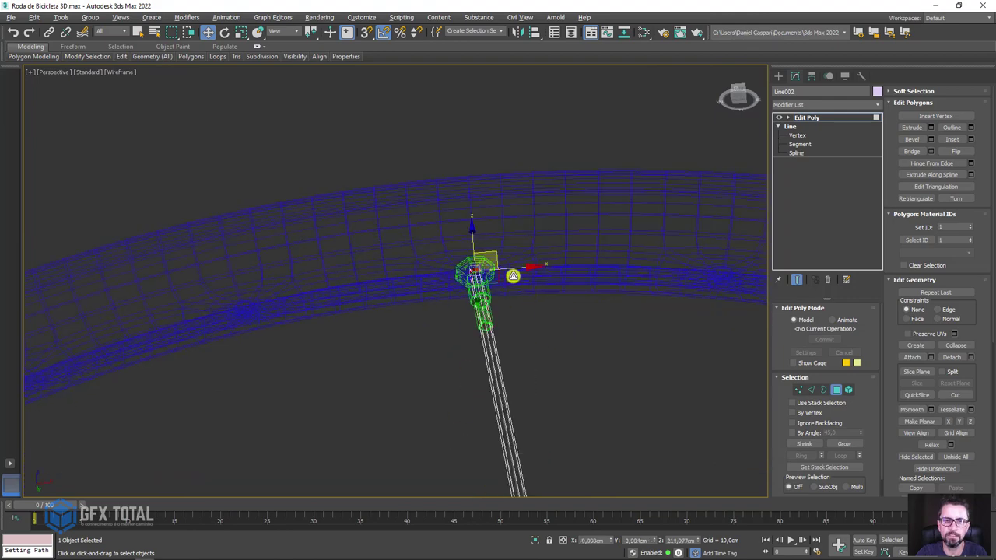
mouse_move(489, 310)
middle_mouse_down("alt")
mouse_move(517, 320)
mouse_move(517, 311)
middle_mouse_up("alt")
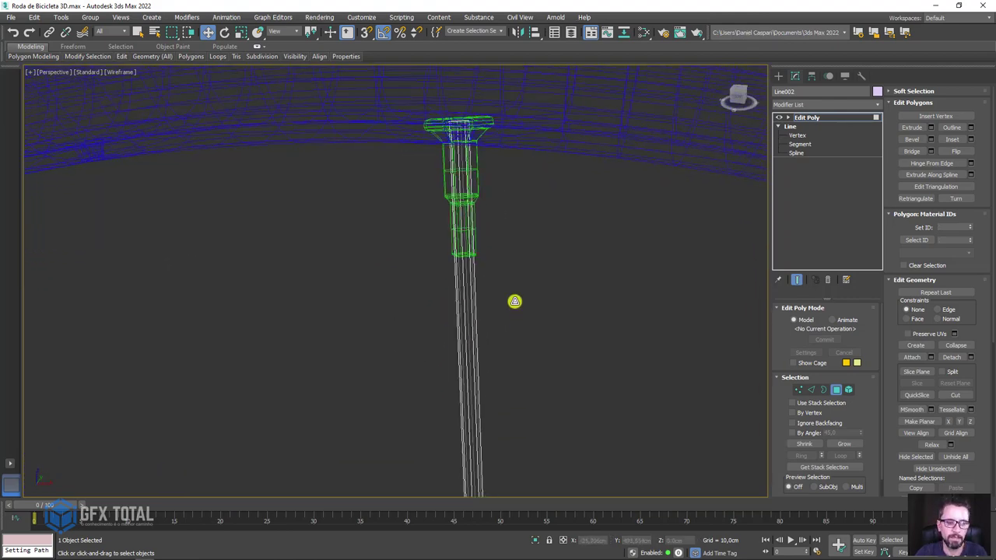
key("F3")
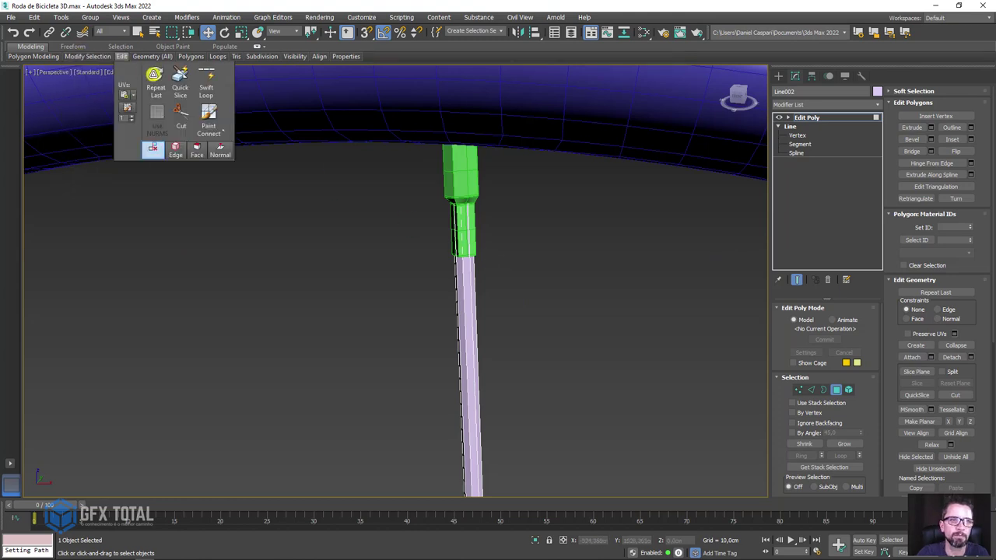
Insert an edge loop across the spoke and check its hub end
left_click(206, 78)
scroll(493, 262, "up", 3)
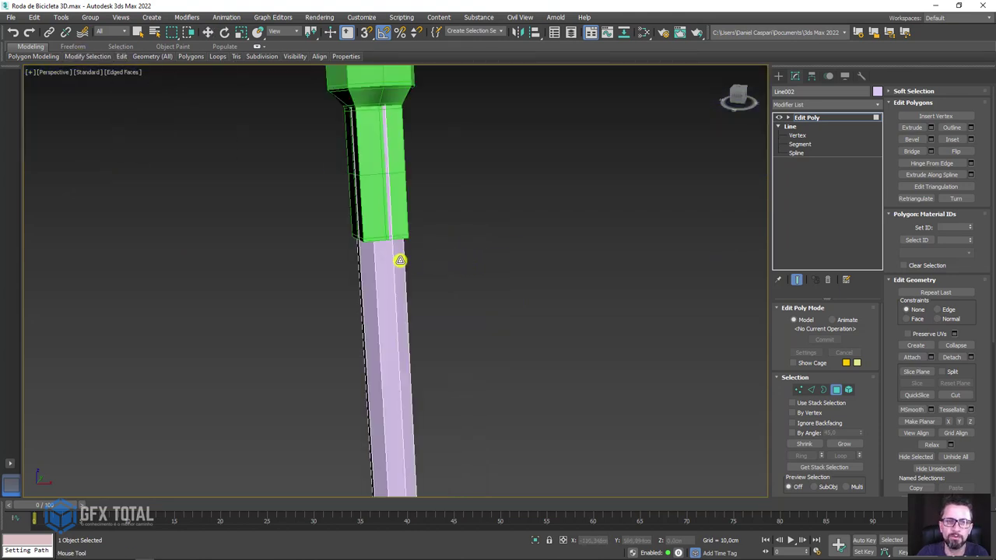
left_click(398, 254)
scroll(467, 374, "down", 5)
middle_click_drag(488, 442, 524, 411)
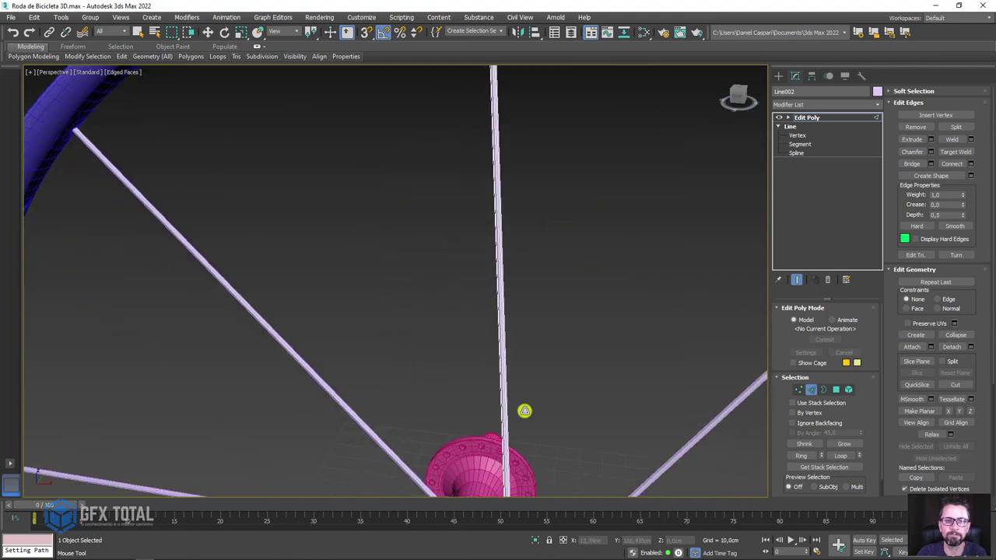
scroll(558, 285, "up", 3)
scroll(537, 260, "up", 3)
scroll(538, 260, "up", 2)
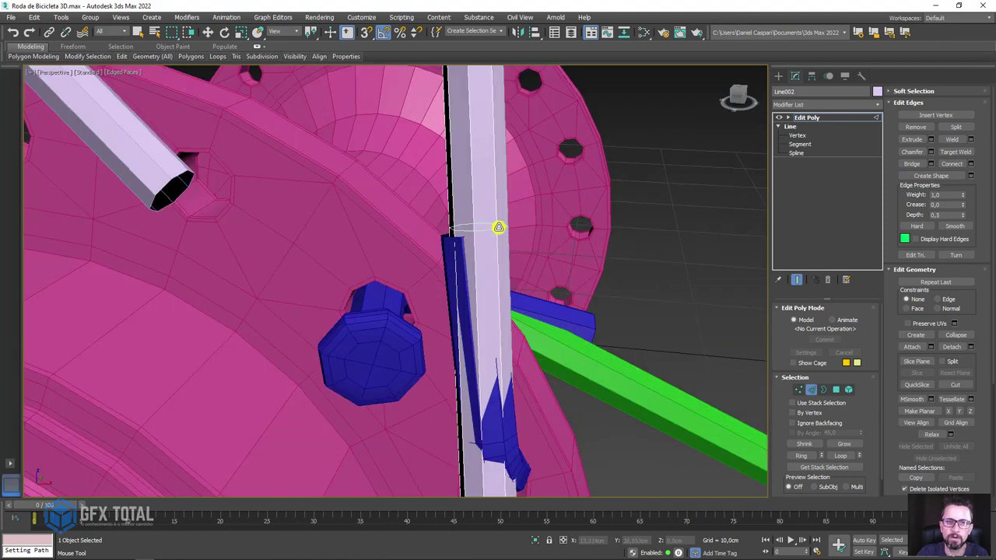
left_click(501, 222)
Return to Polygon level and inspect the top of the rim
key("w")
scroll(520, 218, "down", 5)
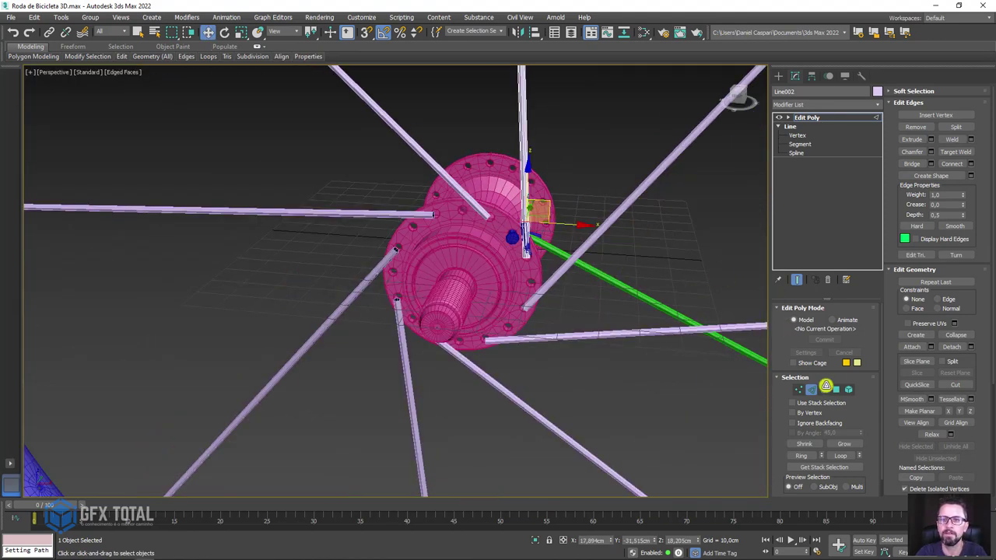
left_click(836, 389)
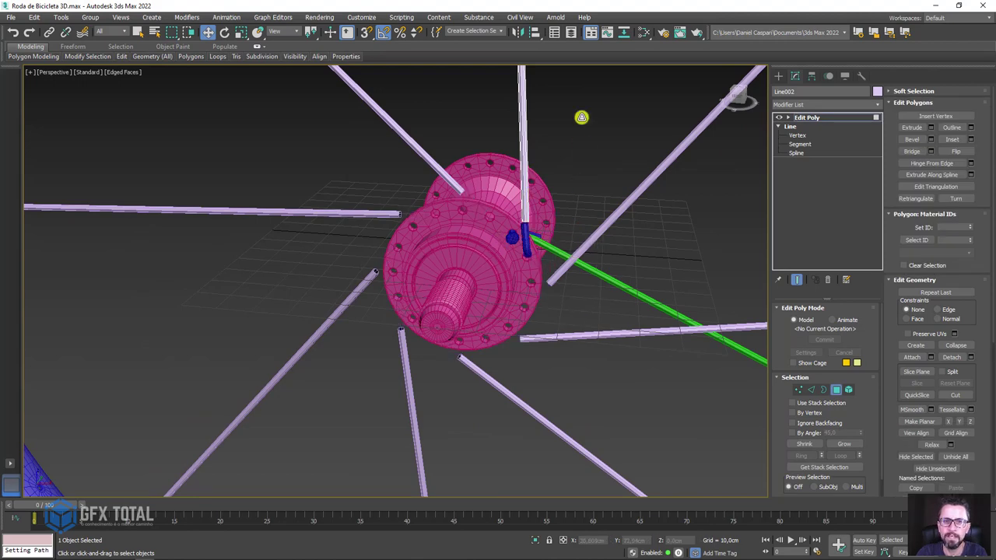
scroll(580, 144, "down", 4)
middle_click_drag(565, 215, 545, 160)
scroll(513, 166, "up", 3)
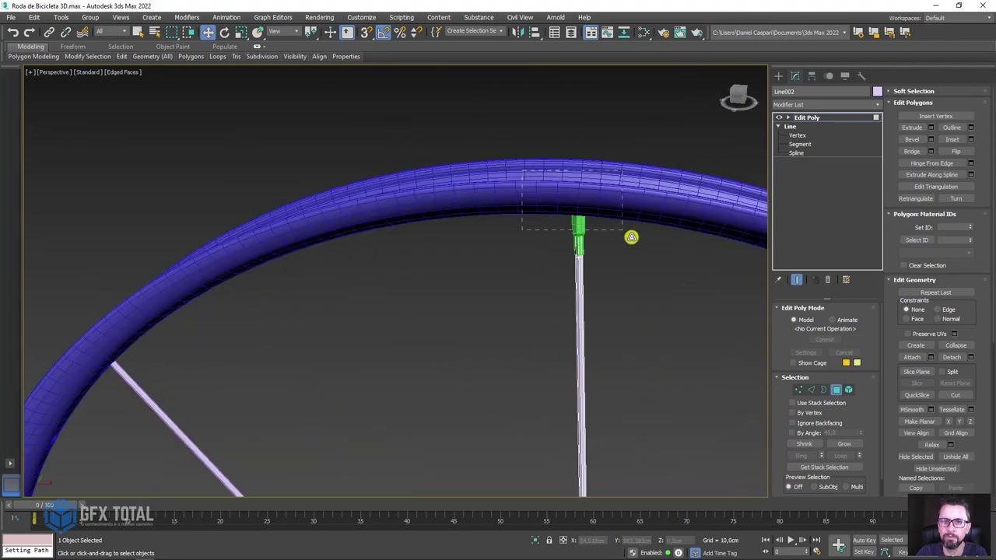
scroll(622, 288, "down", 4)
scroll(535, 361, "up", 5)
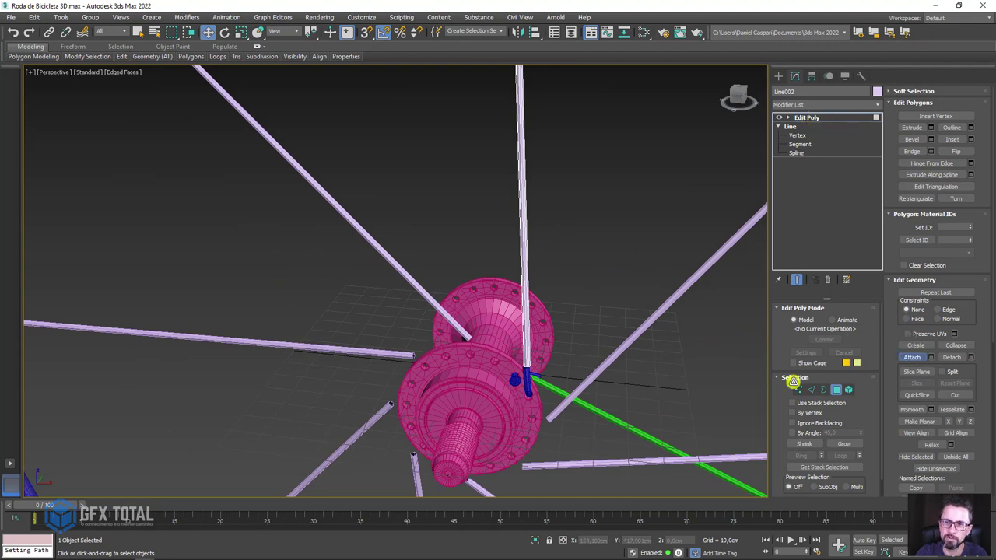
Select the bent hook end of spoke Line002 at the hub as an Element
scroll(527, 371, "up", 2)
scroll(529, 384, "up", 3)
middle_click_drag(529, 384, 567, 271)
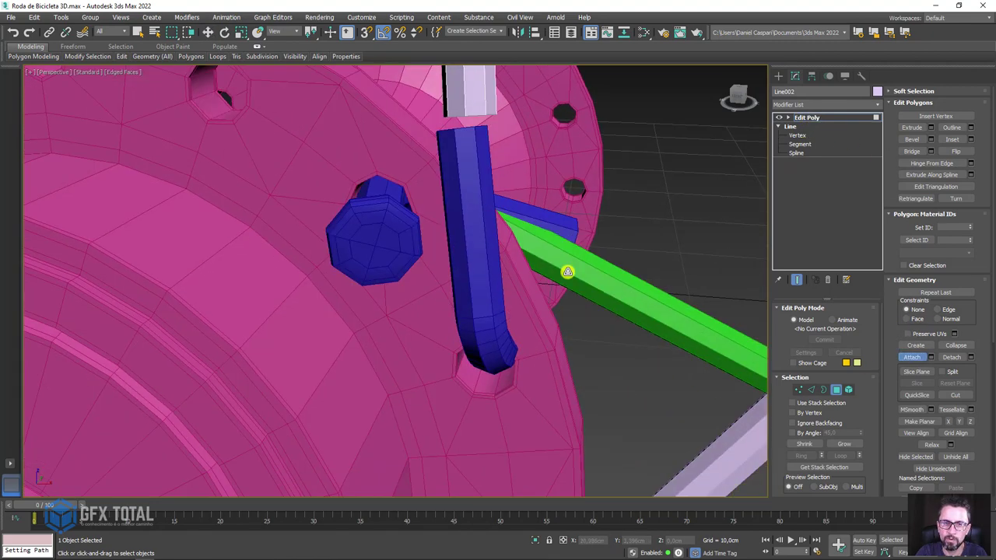
left_click(483, 202)
scroll(483, 202, "down", 5)
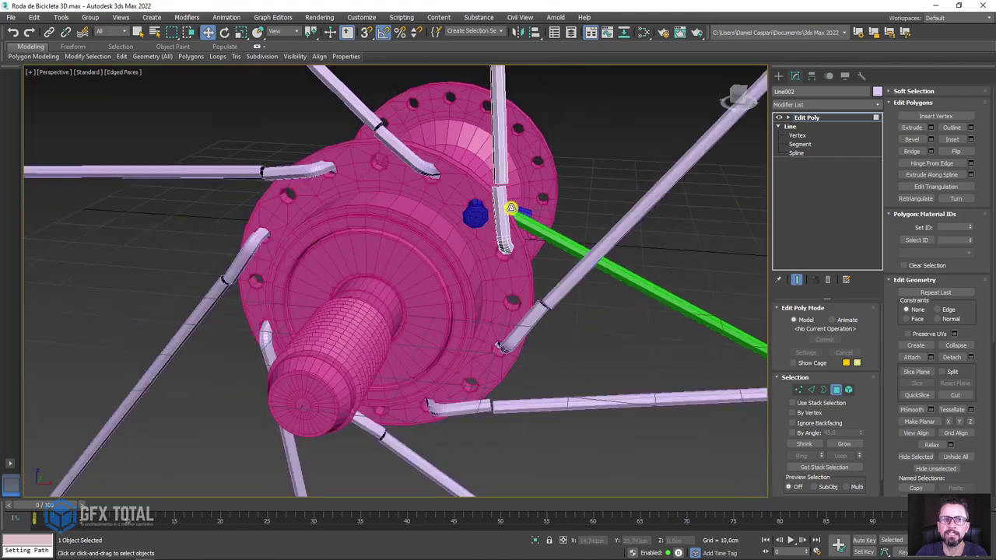
scroll(506, 210, "down", 2)
mouse_move(516, 244)
middle_mouse_down("alt")
mouse_move(471, 222)
mouse_move(528, 239)
mouse_move(568, 225)
middle_mouse_up("alt")
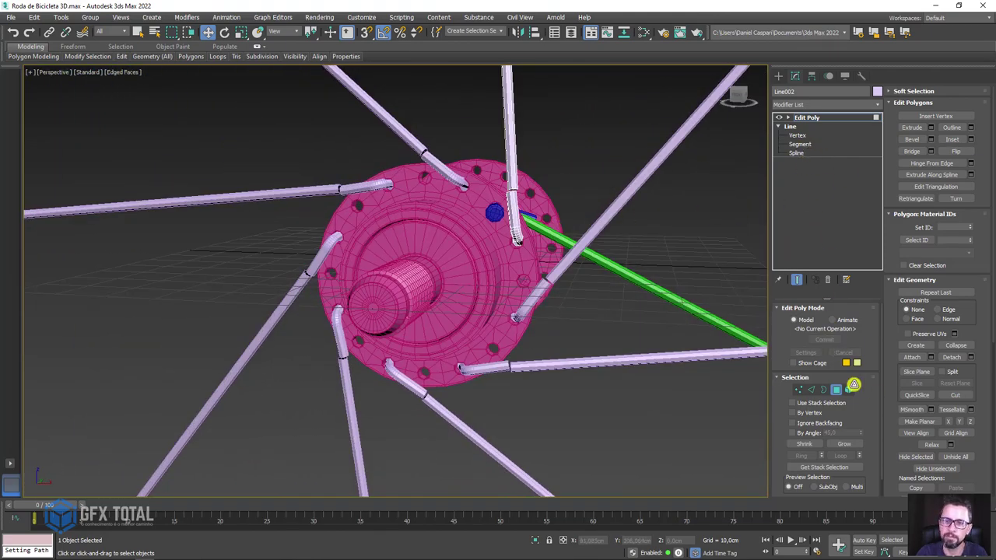
left_click(846, 388)
left_click(519, 230)
Move and slightly tilt the bent spoke-end element into position
scroll(521, 228, "up", 4)
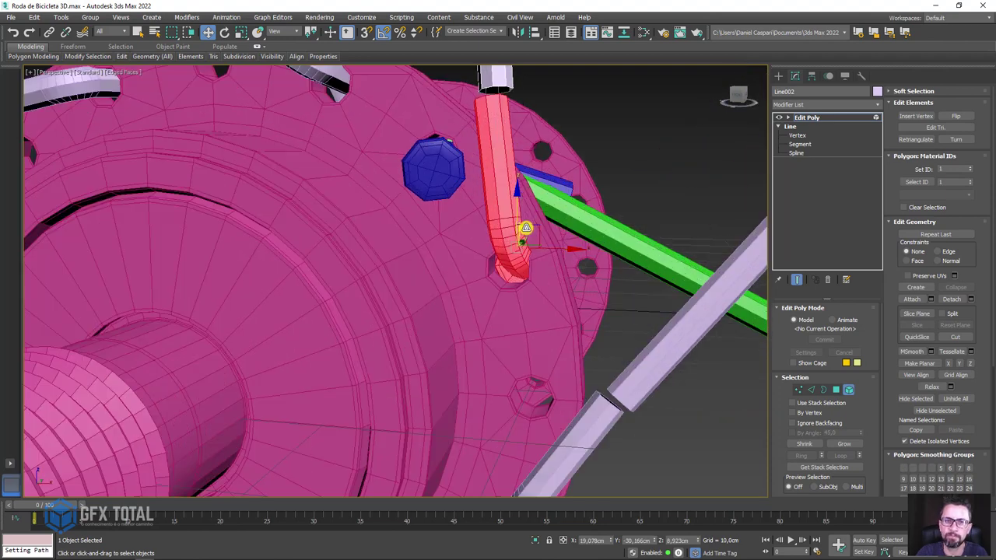
mouse_move(536, 223)
left_mouse_down()
mouse_move(526, 234)
mouse_move(551, 226)
left_mouse_up()
key("e")
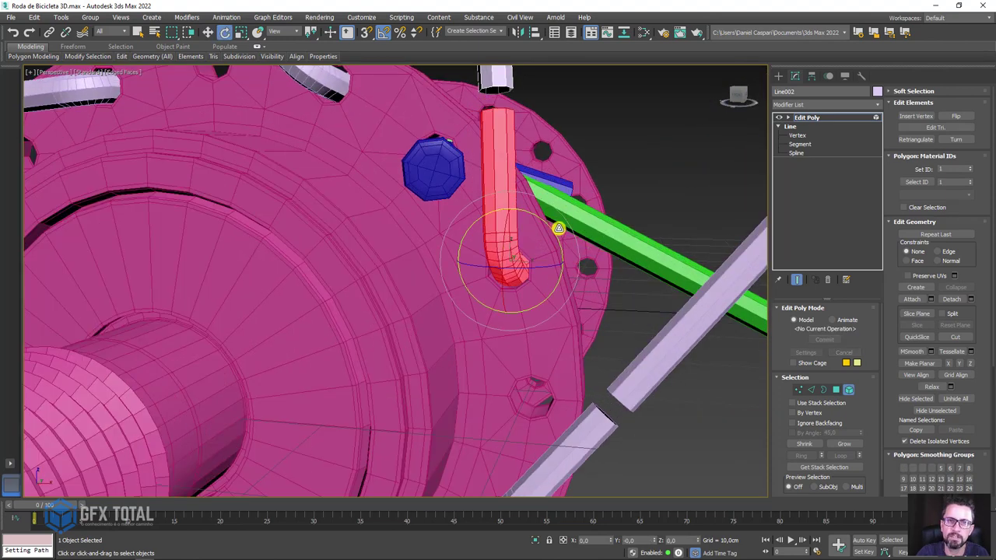
middle_click_drag(558, 228, 561, 233, "alt")
left_click_drag(550, 227, 548, 226)
mouse_move(597, 242)
middle_mouse_down("alt")
mouse_move(455, 231)
mouse_move(534, 249)
mouse_move(590, 280)
middle_mouse_up("alt")
Select the spoke end's vertices and shift them onto the hub flange
left_click(799, 389)
middle_click_drag(591, 366, 619, 387, "alt")
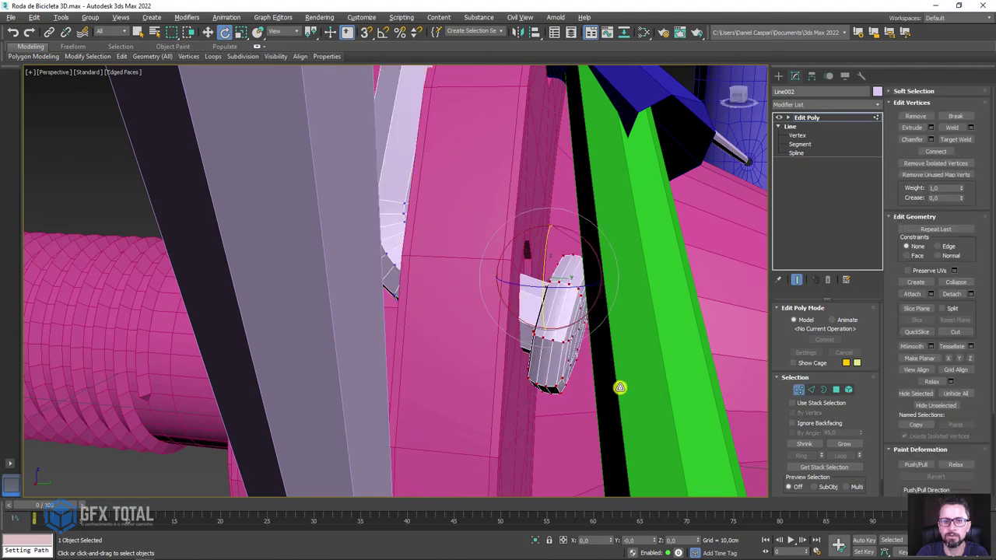
key("w")
middle_click_drag(545, 311, 560, 312, "alt")
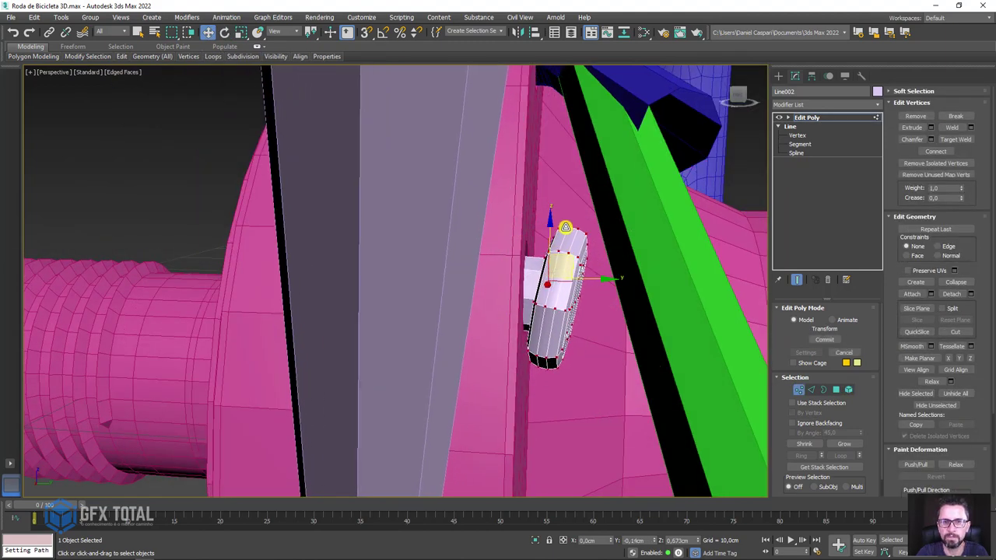
key("e")
middle_click_drag(595, 235, 580, 251, "alt")
key("w")
scroll(576, 257, "down", 5)
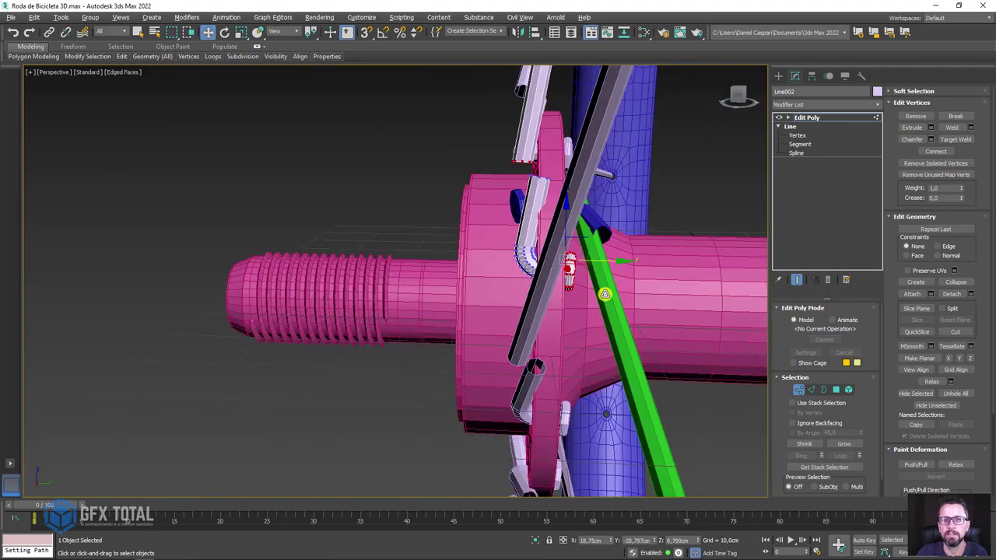
mouse_move(602, 291)
middle_mouse_down("alt")
mouse_move(649, 295)
mouse_move(658, 274)
mouse_move(544, 192)
mouse_move(529, 205)
middle_mouse_up("alt")
mouse_move(532, 182)
left_mouse_down()
mouse_move(552, 206)
mouse_move(595, 194)
left_mouse_up()
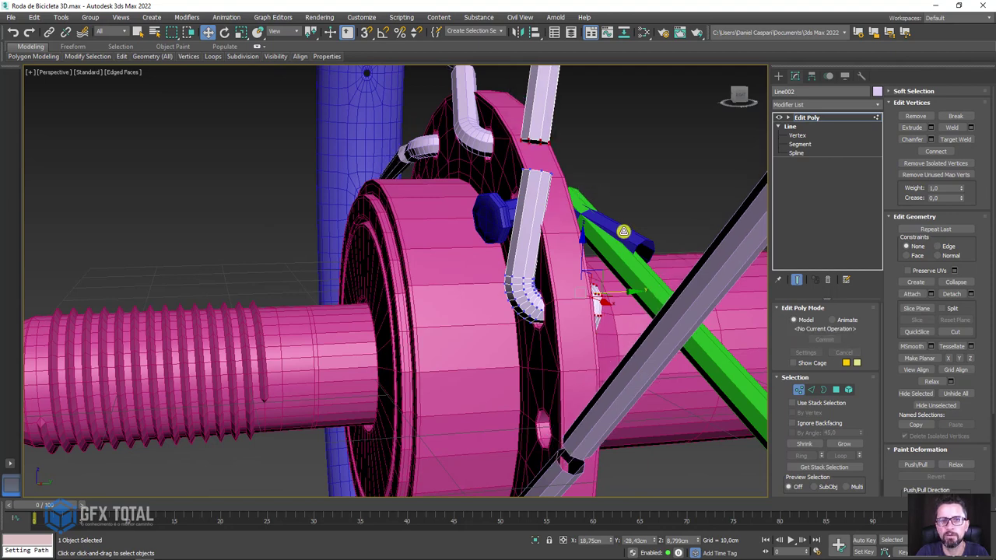
middle_click_drag(623, 231, 637, 263, "alt")
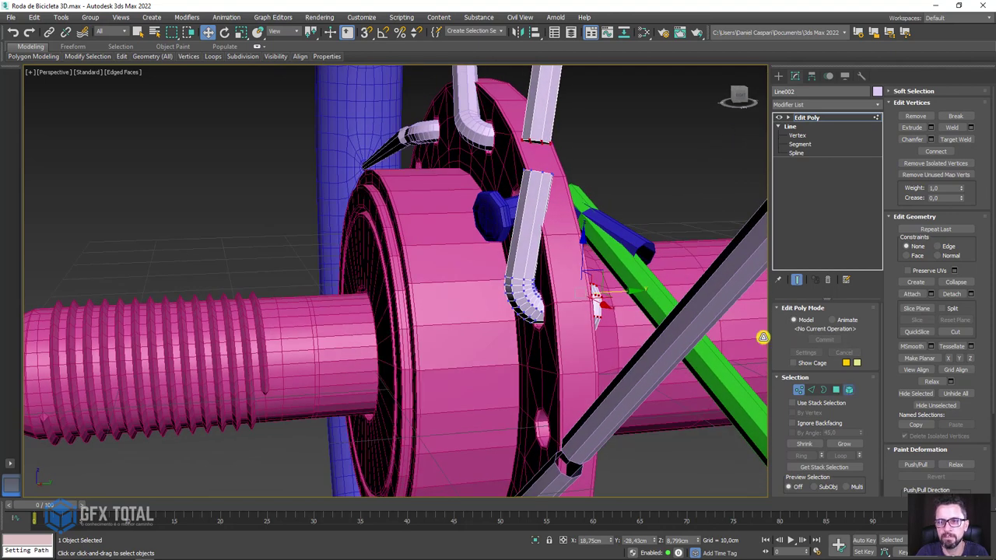
Rotate the bent end element upright through the flange hole
key("5")
key("e")
left_click_drag(520, 257, 524, 261)
middle_click_drag(524, 261, 535, 263, "alt")
left_click_drag(532, 252, 559, 254)
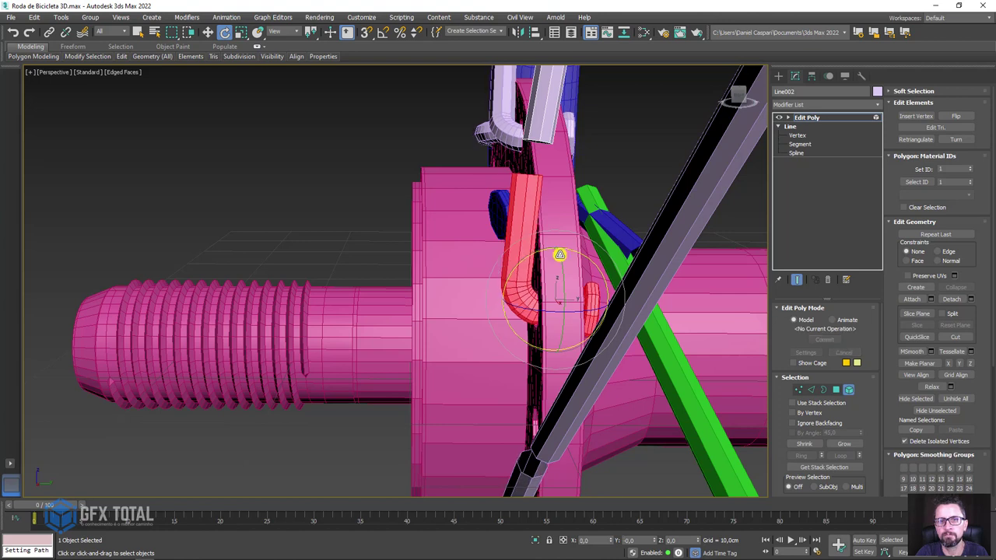
Nudge the bent piece's open top border and check the vertex alignment in wireframe
left_click(821, 389)
key("w")
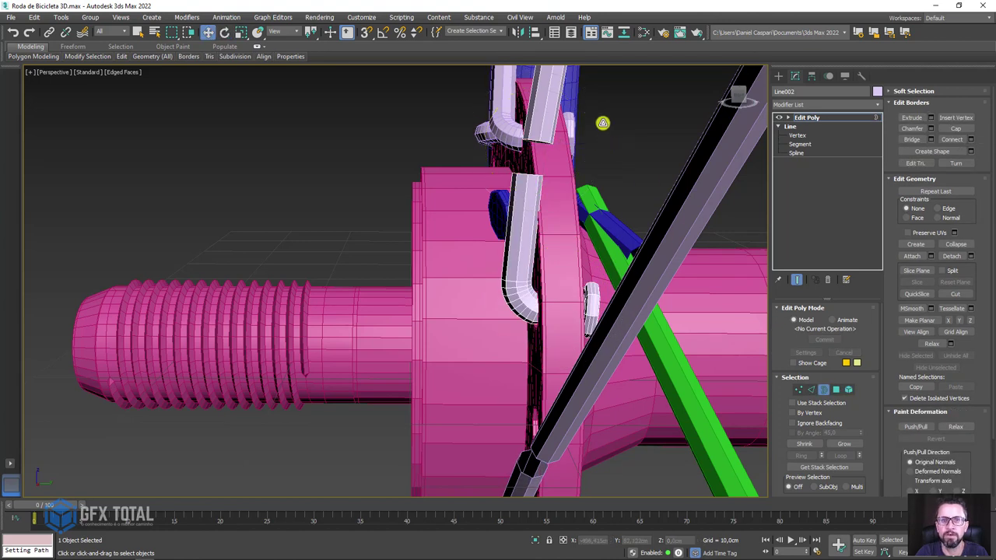
left_click_drag(575, 142, 569, 142)
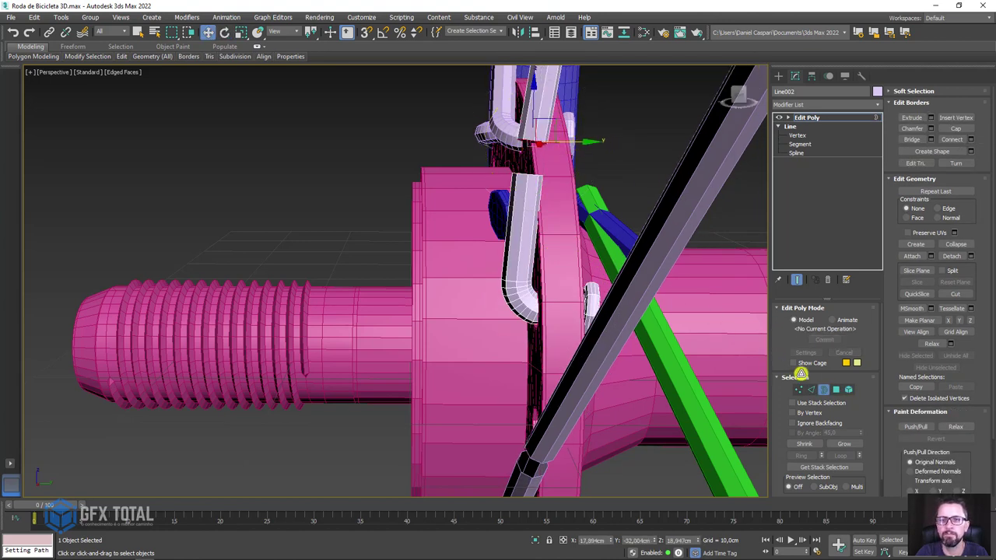
key("1")
scroll(615, 325, "up", 2)
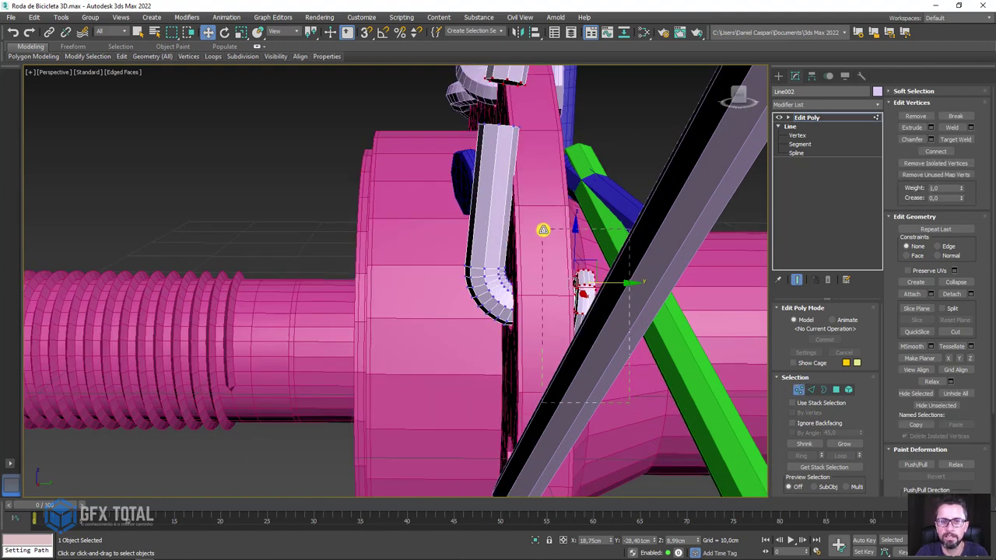
key("F3")
mouse_move(604, 228)
middle_mouse_down("alt")
mouse_move(578, 284)
mouse_move(627, 303)
mouse_move(594, 303)
mouse_move(595, 233)
middle_mouse_up("alt")
key("e")
scroll(569, 278, "up", 2)
key("F3")
key("w")
scroll(589, 288, "down", 5)
scroll(595, 233, "up", 2)
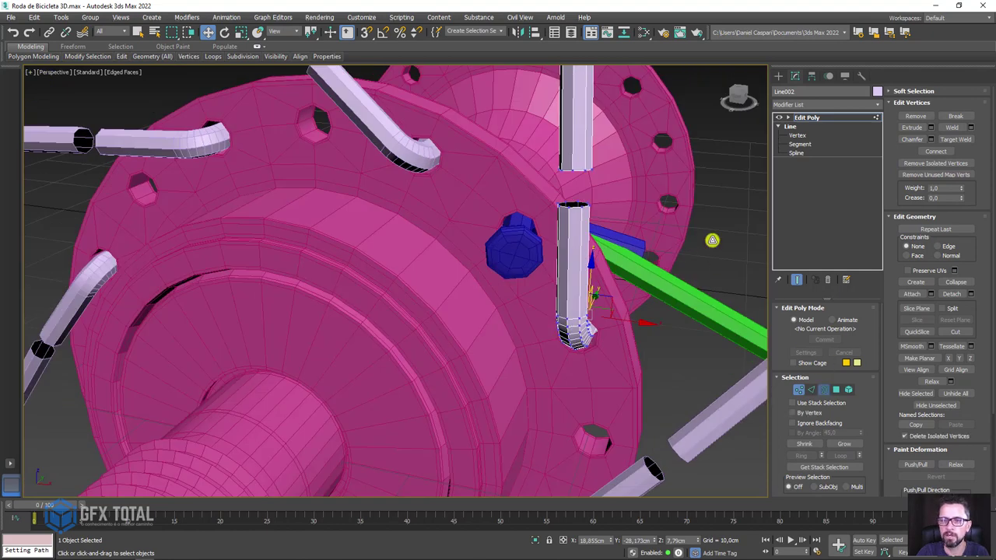
key("3")
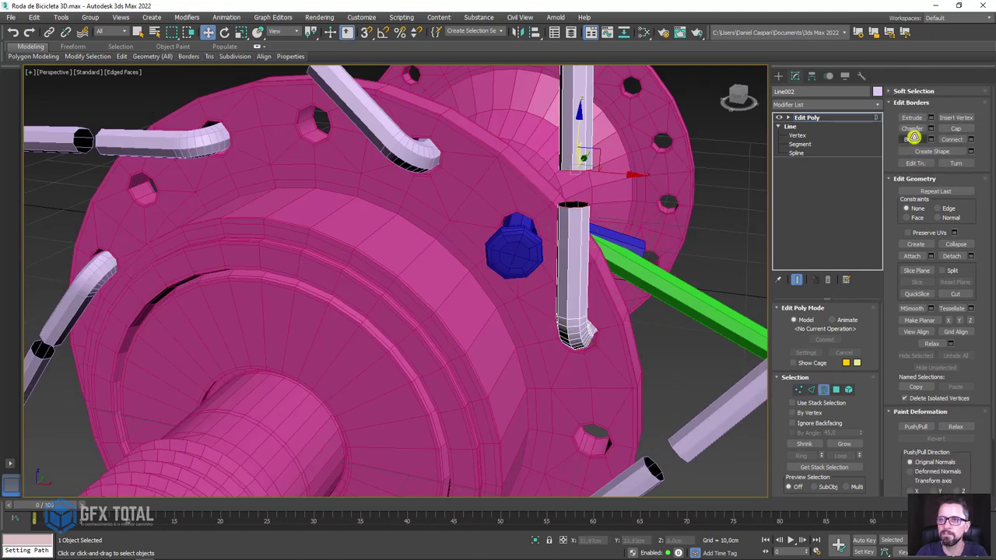
At Edge level, select the leftover edge loop on the spoke tube and remove it
mouse_move(691, 202)
middle_mouse_down("alt")
mouse_move(606, 285)
mouse_move(598, 311)
middle_mouse_up("alt")
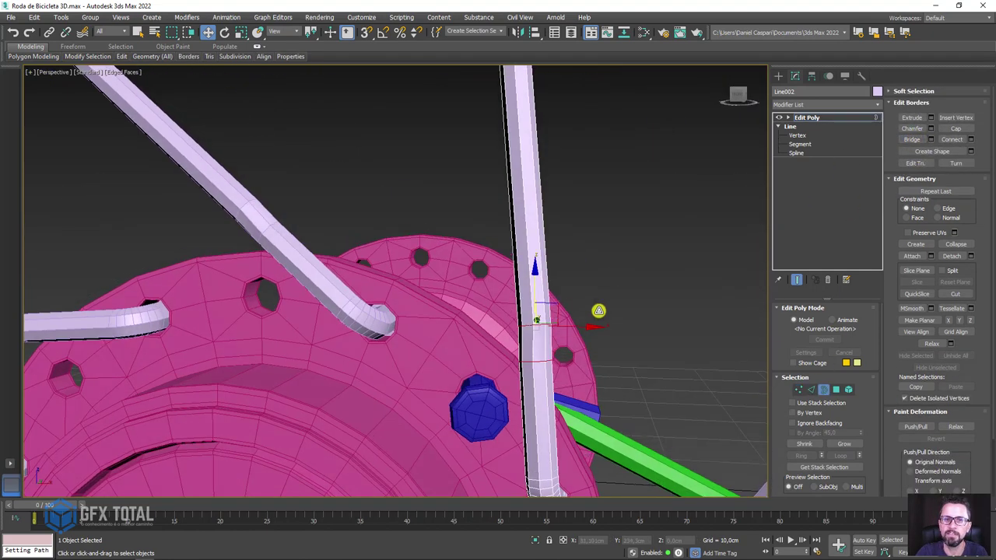
scroll(754, 381, "up", 3)
left_click(810, 391)
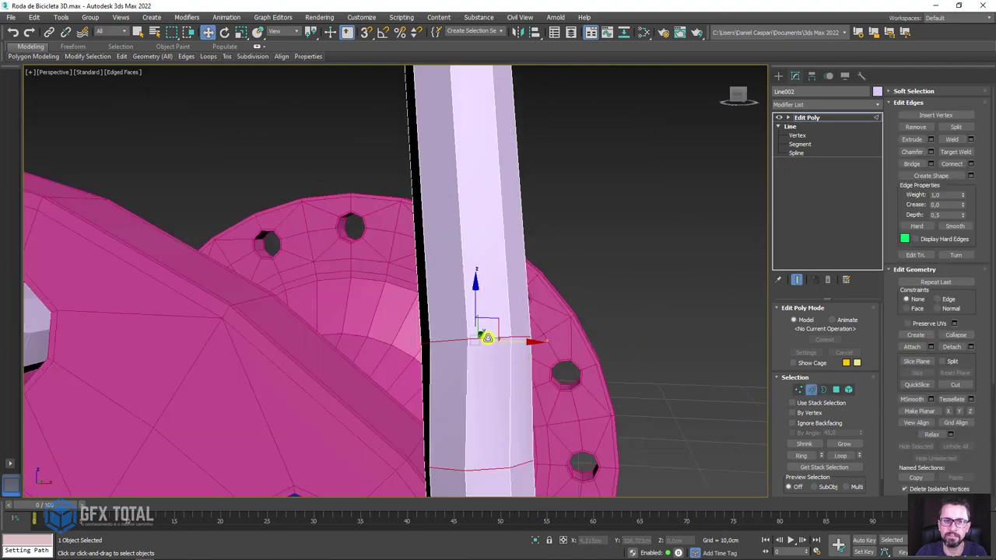
left_click(487, 337)
left_click(898, 126)
Orbit and zoom the view to frame the green nipple at the rim
scroll(534, 257, "down", 5)
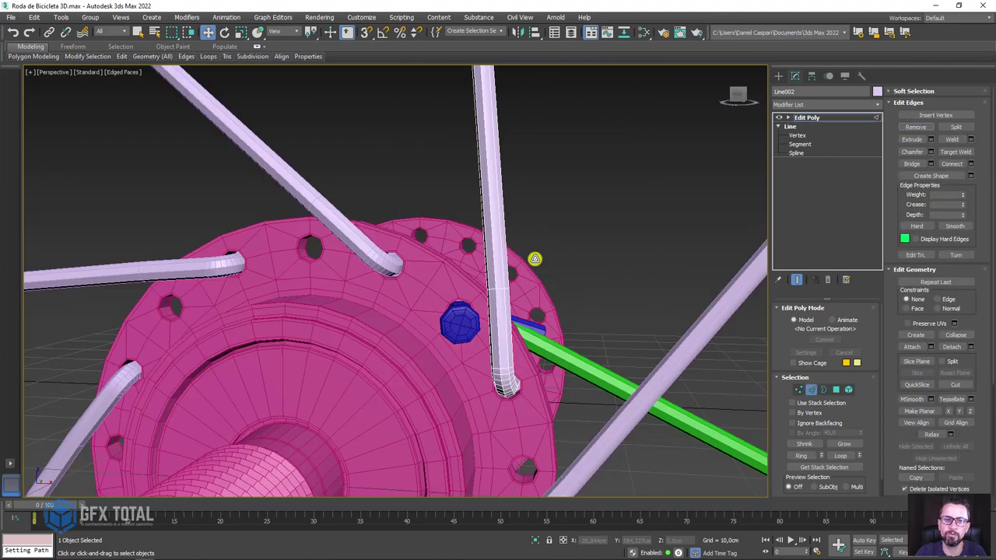
mouse_move(534, 257)
middle_mouse_down("alt")
mouse_move(506, 267)
mouse_move(593, 195)
mouse_move(536, 226)
mouse_move(694, 161)
mouse_move(518, 411)
middle_mouse_up("alt")
scroll(504, 273, "up", 2)
scroll(504, 273, "down", 3)
scroll(459, 158, "up", 3)
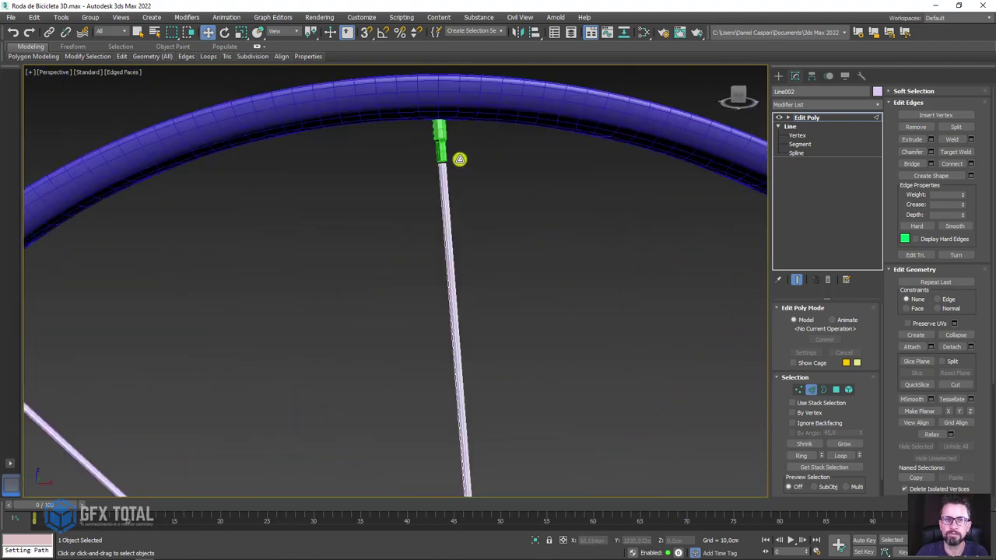
scroll(413, 173, "up", 2)
middle_click_drag(413, 173, 746, 224, "alt")
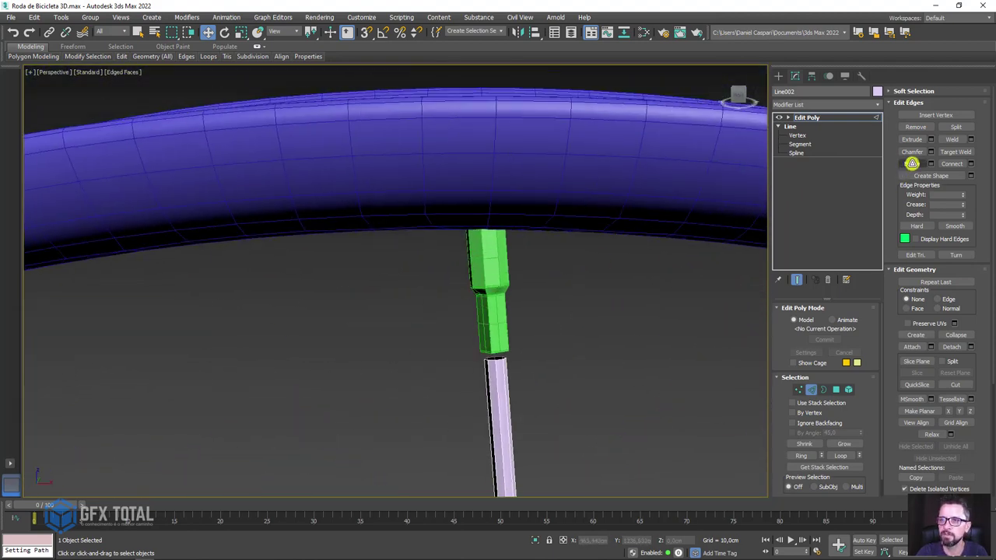
Attach the green rim nipple to the spoke and bridge its lower open border to the spoke
left_click(907, 347)
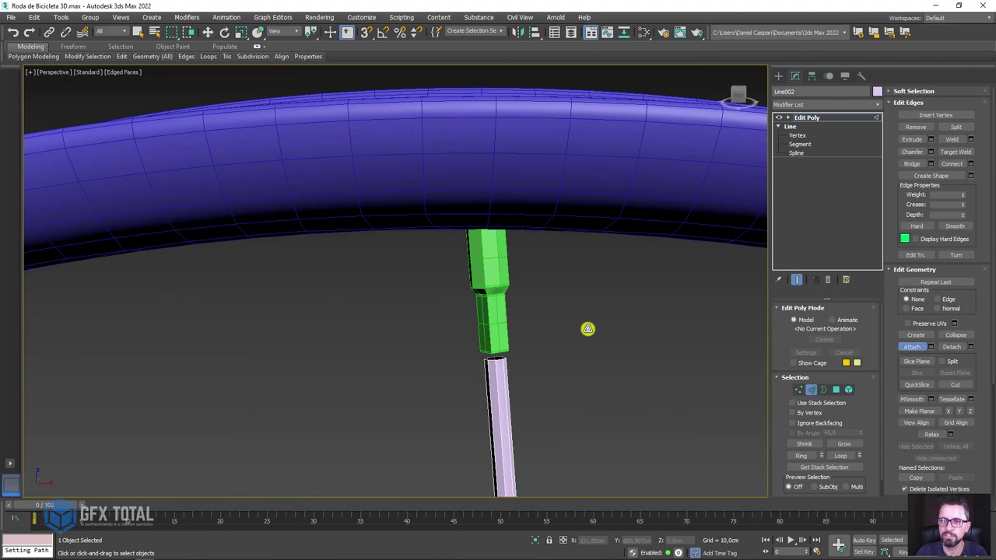
left_click(503, 315)
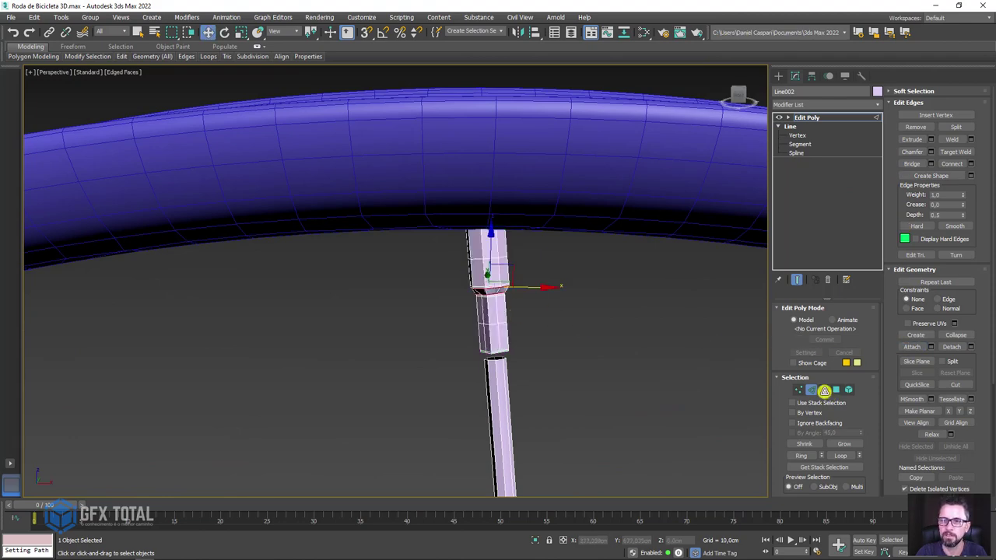
left_click(824, 390)
left_click(479, 351)
scroll(482, 353, "up", 5)
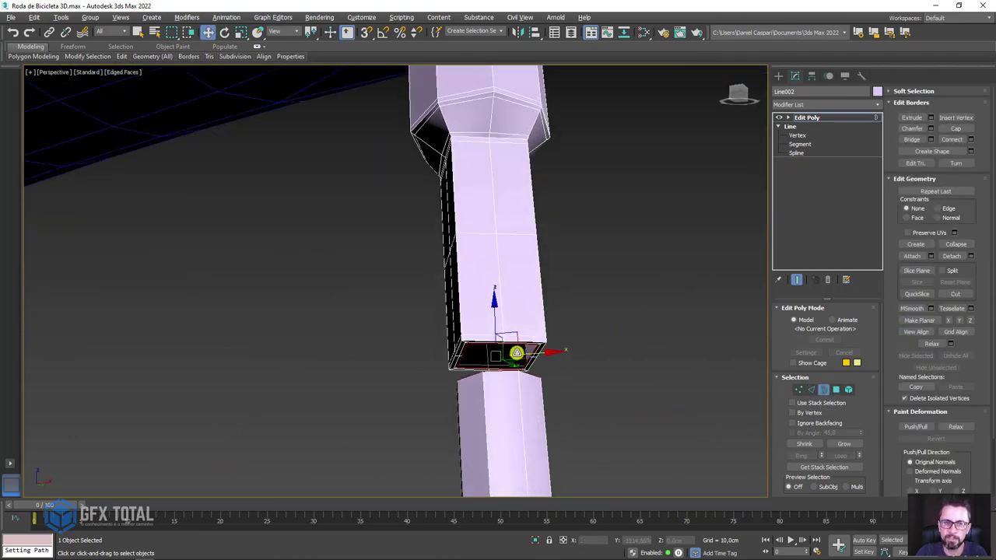
middle_click_drag(516, 353, 773, 199, "alt")
left_click(903, 140)
mouse_move(591, 314)
middle_mouse_down("alt")
mouse_move(556, 313)
mouse_move(571, 288)
mouse_move(521, 280)
middle_mouse_up("alt")
scroll(547, 225, "up", 3)
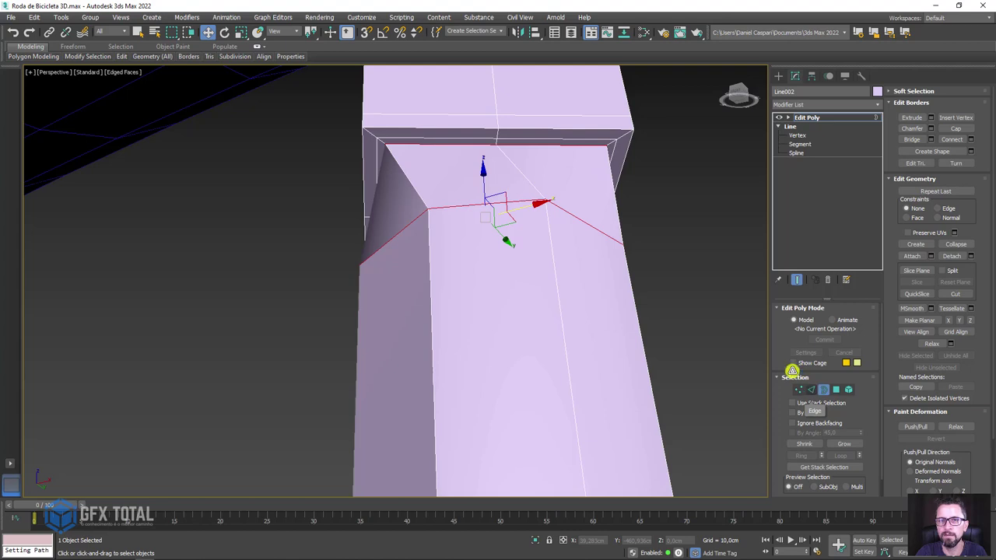
Select the lower edge loop around the spoke and remove it
left_click(809, 389)
middle_click_drag(540, 202, 510, 198, "alt")
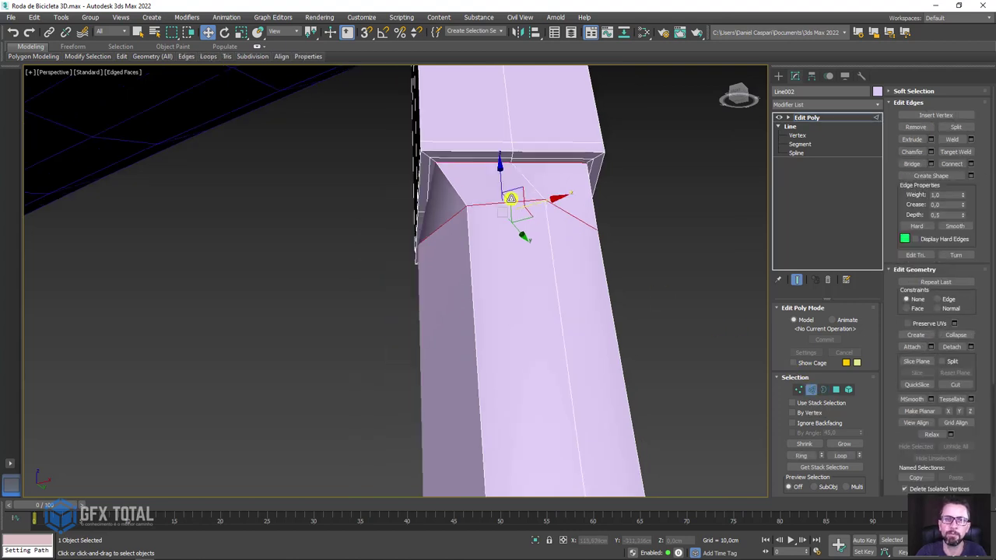
double_click(503, 202)
left_click(917, 123)
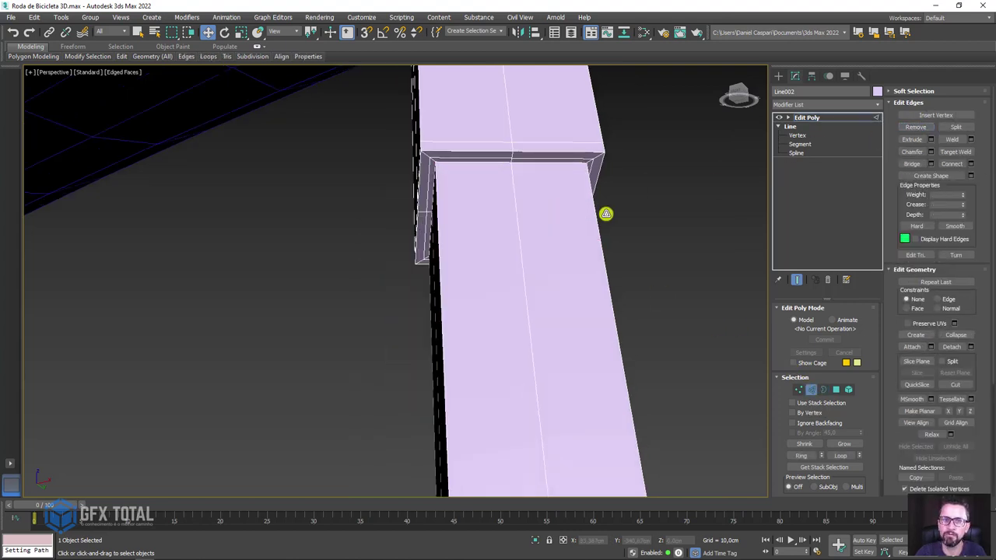
scroll(595, 218, "down", 2)
mouse_move(589, 220)
middle_mouse_down("alt")
mouse_move(617, 243)
mouse_move(429, 189)
mouse_move(498, 275)
mouse_move(525, 349)
middle_mouse_up("alt")
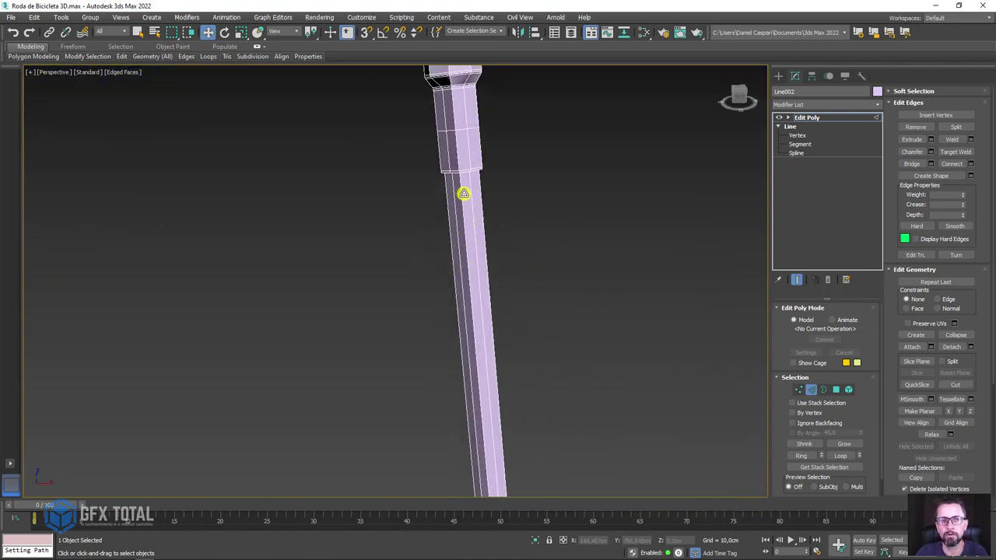
Slide another spoke edge loop up close to the nipple block, then return to the top of the stack
double_click(464, 178)
scroll(467, 187, "up", 3)
scroll(456, 169, "up", 2)
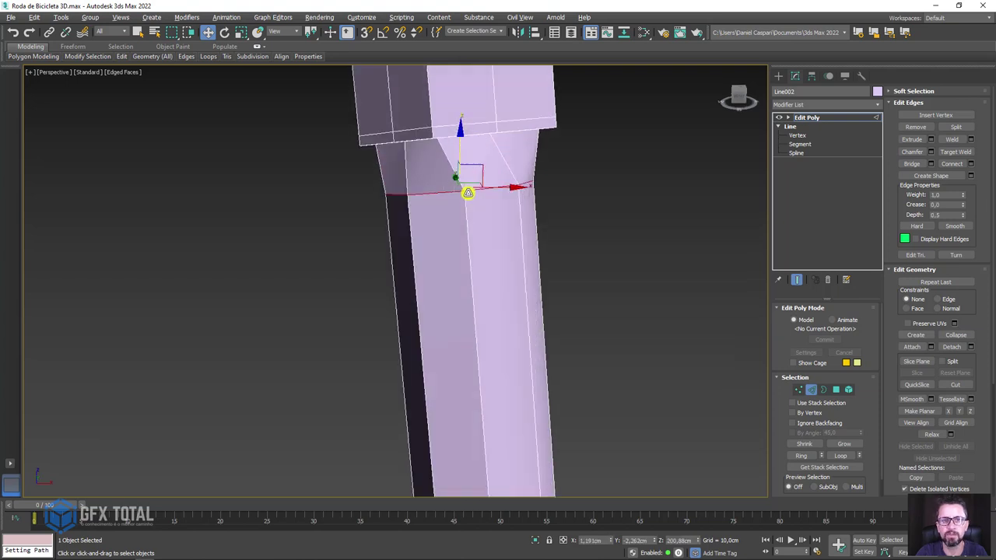
scroll(467, 191, "up", 1)
mouse_move(470, 173)
middle_mouse_down("alt")
mouse_move(436, 187)
mouse_move(467, 176)
mouse_move(537, 178)
mouse_move(526, 160)
middle_mouse_up("alt")
key("r")
key("w")
left_click_drag(454, 163, 439, 123)
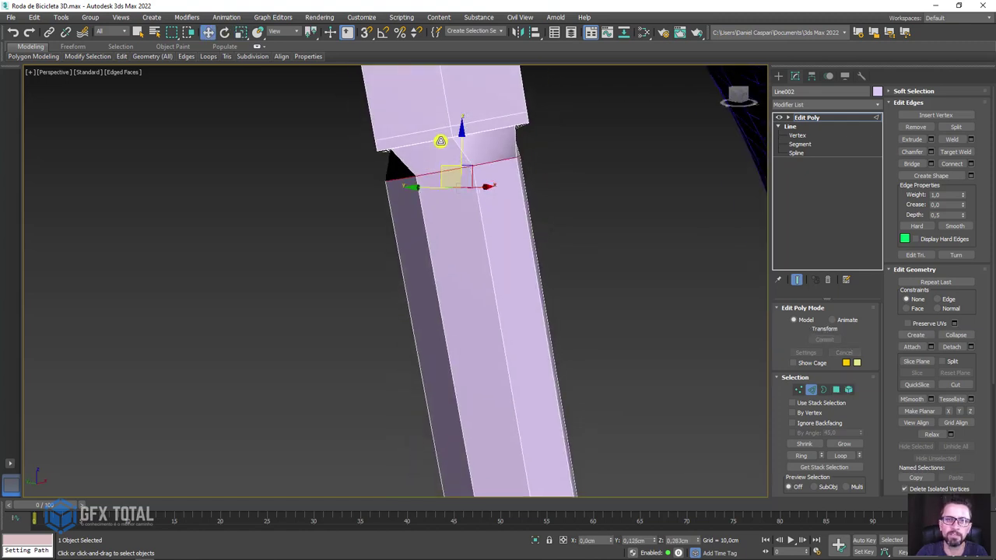
mouse_move(439, 123)
middle_mouse_down("alt")
mouse_move(457, 140)
mouse_move(539, 168)
mouse_move(524, 129)
mouse_move(518, 160)
mouse_move(632, 146)
middle_mouse_up("alt")
key("e")
key("r")
key("w")
left_click(806, 116)
Add a TurboSmooth modifier to the spoke from the Modifier List
left_click(876, 104)
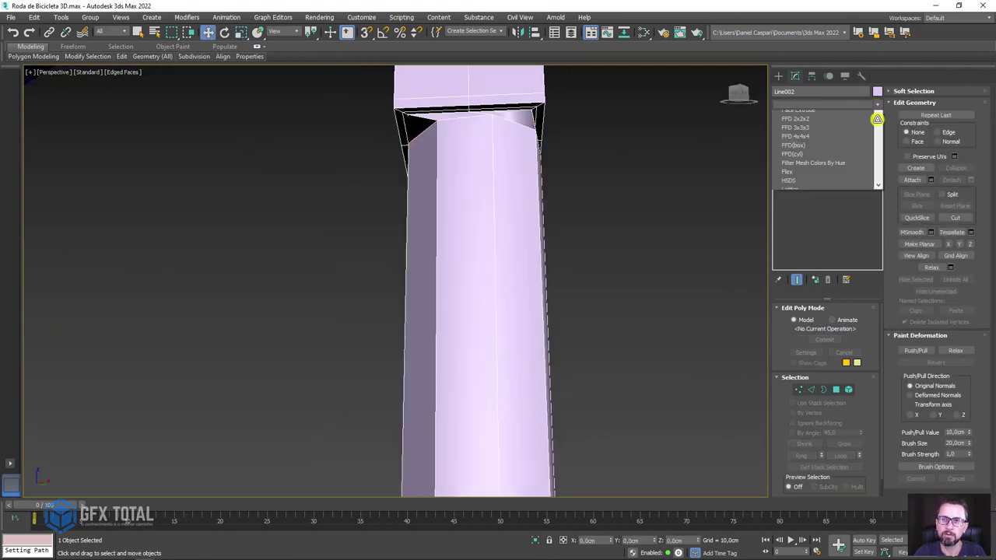
scroll(824, 383, "down", 10)
left_click(800, 335)
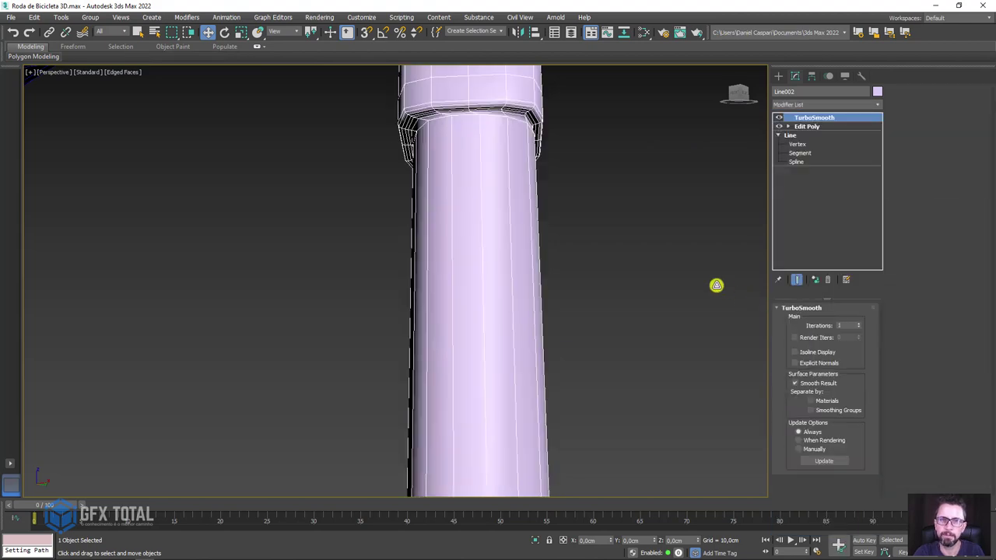
scroll(578, 227, "up", 3)
scroll(575, 227, "up", 5)
scroll(574, 227, "down", 5)
scroll(642, 246, "up", 3)
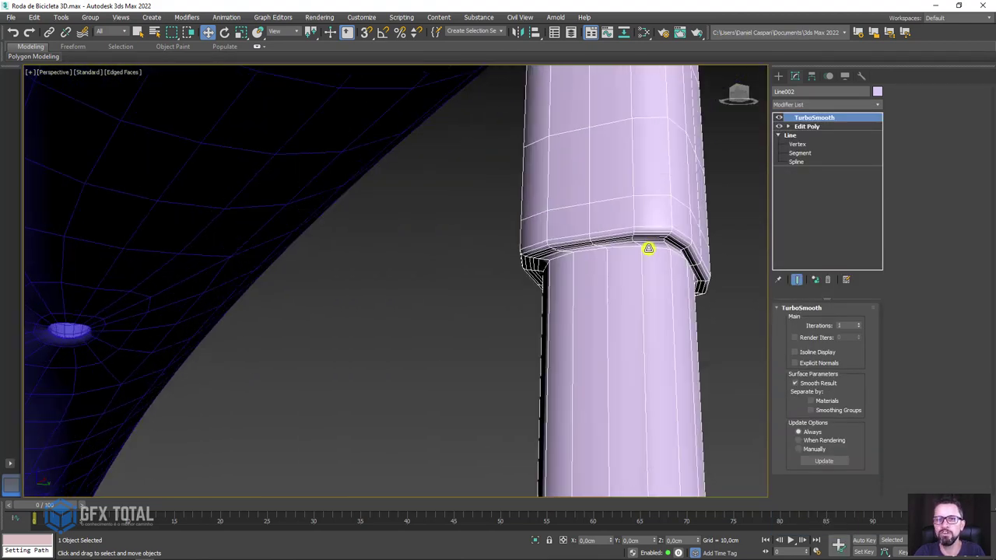
scroll(692, 258, "up", 2)
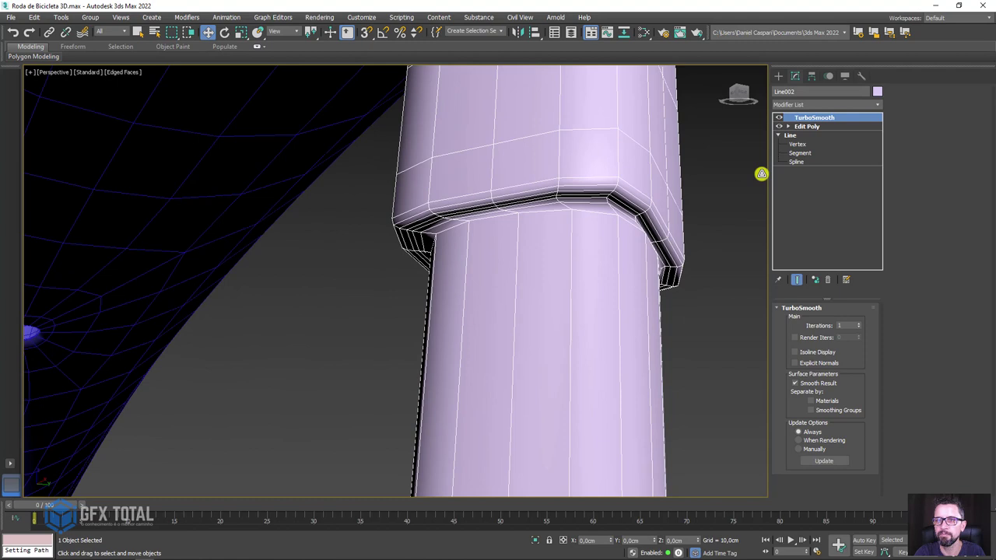
Select an edge near the nipple joint at Edit Poly's Edge level, and re-add TurboSmooth
left_click(788, 126)
left_click(806, 144)
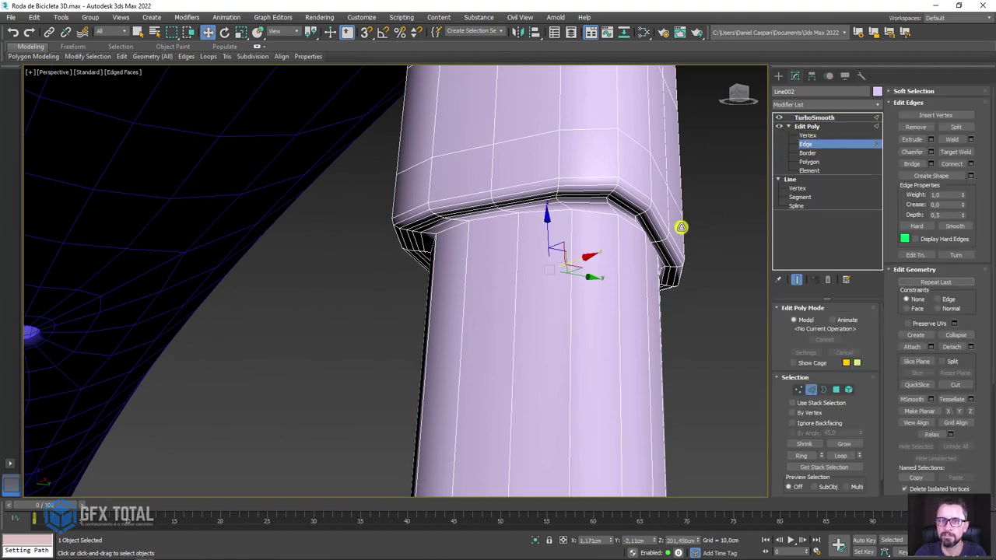
left_click(591, 253)
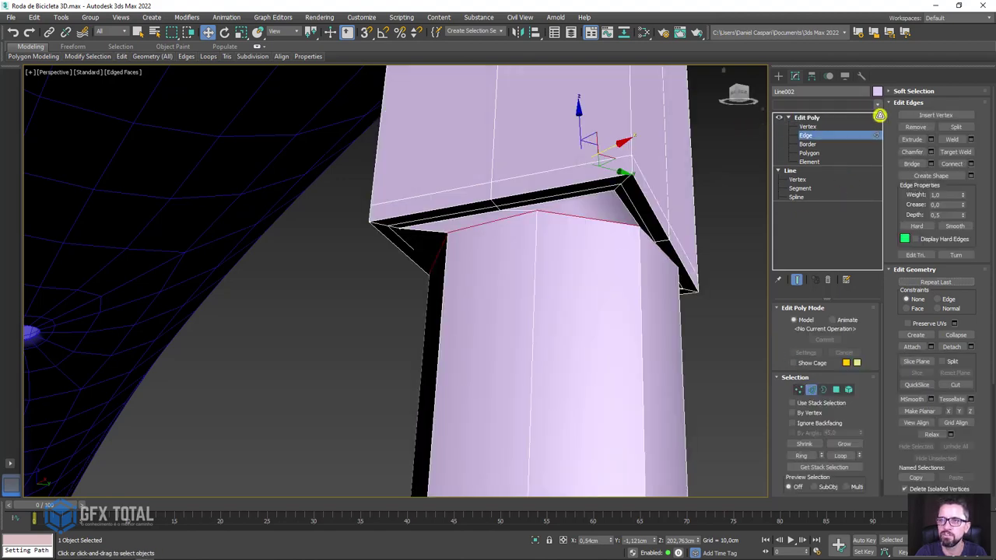
left_click(858, 105)
left_click_drag(877, 156, 877, 365)
left_click(804, 335)
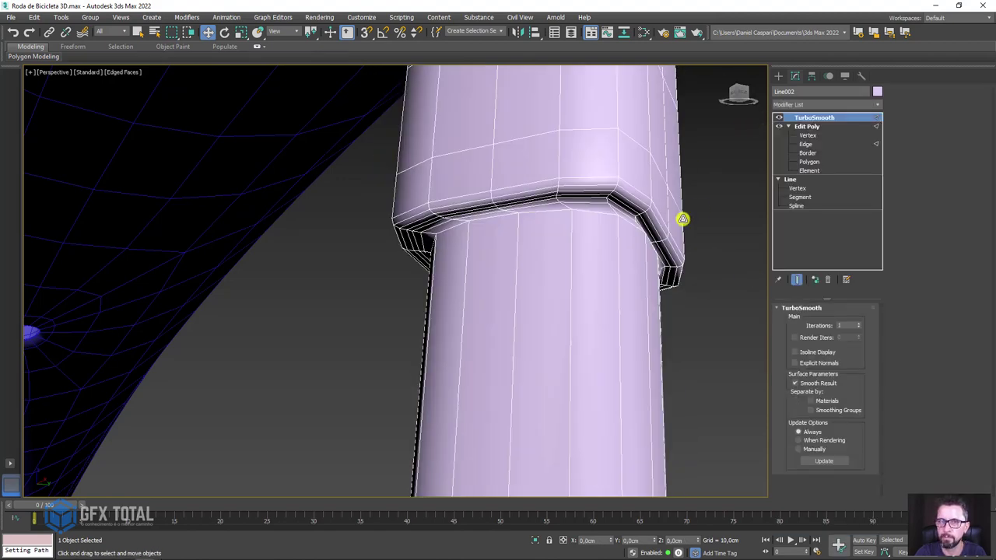
Nudge the edge loop just below the nipple slightly for a tighter joint
left_click(810, 144)
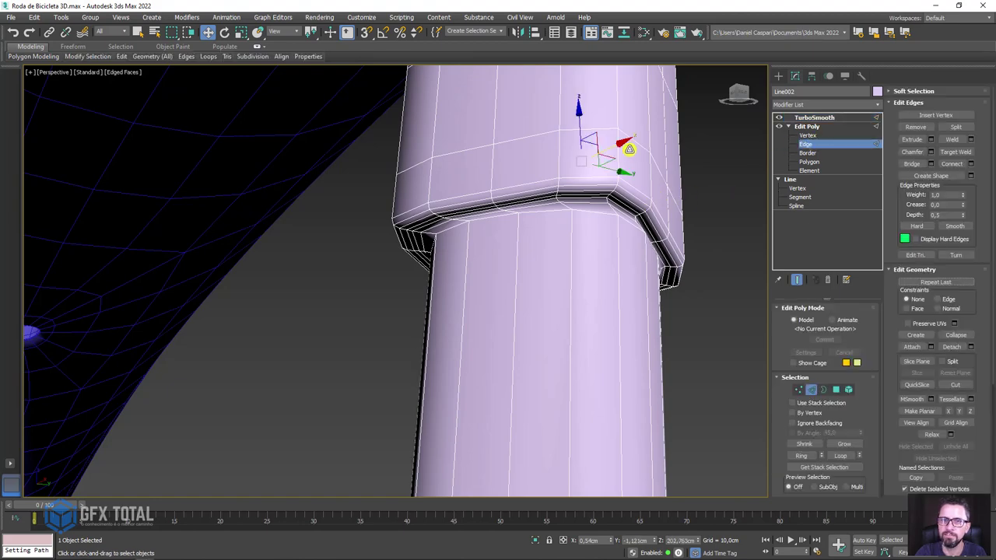
left_click_drag(621, 143, 605, 152)
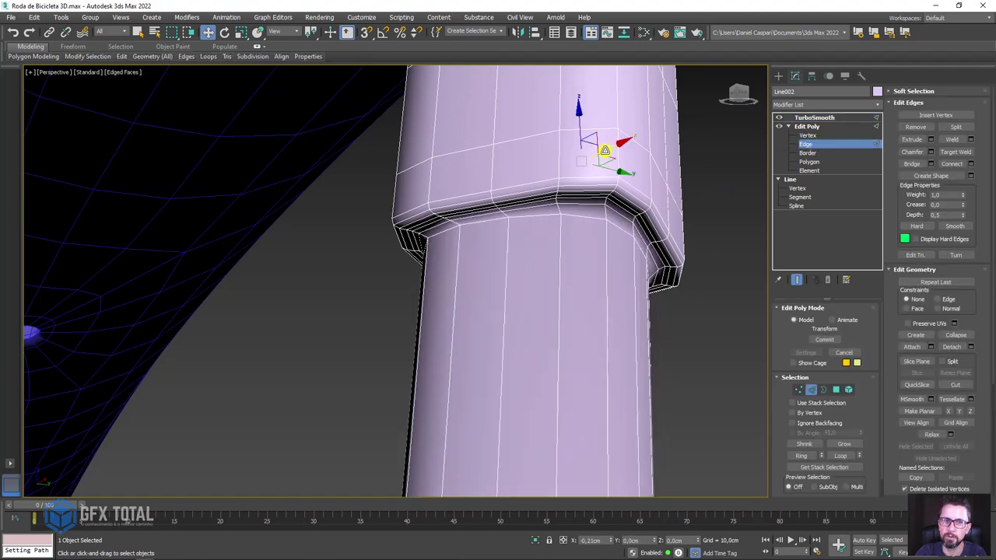
middle_click_drag(604, 151, 615, 210, "alt")
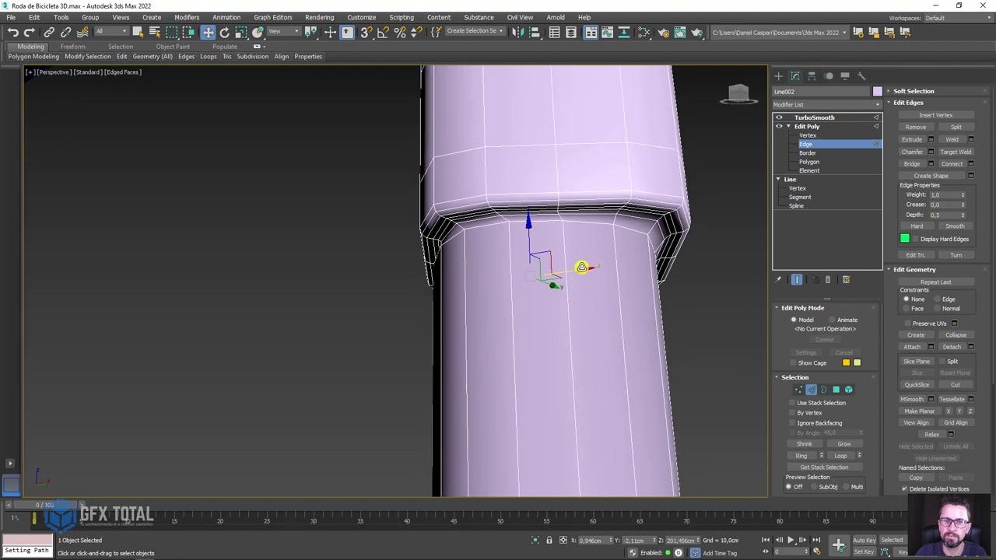
middle_click_drag(582, 270, 589, 265, "alt")
key("r")
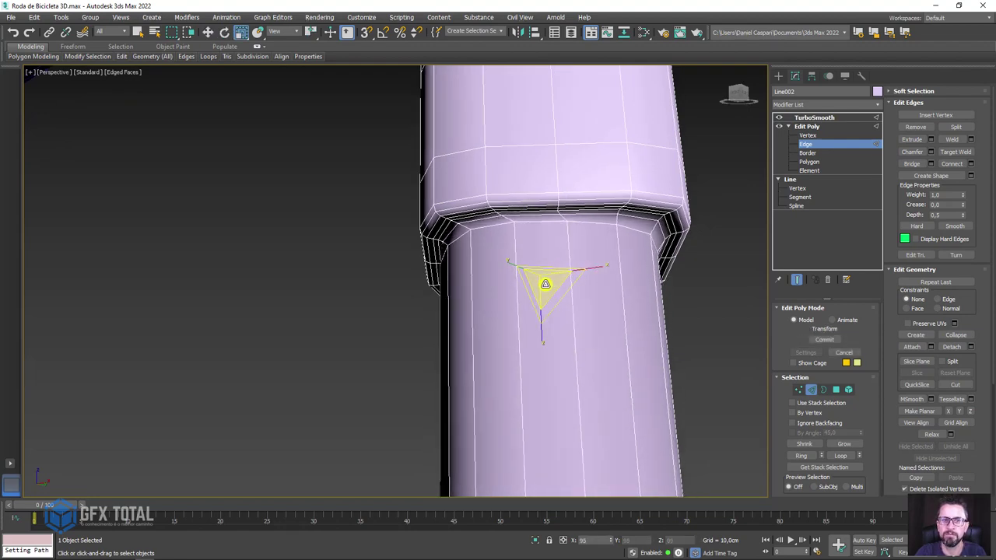
scroll(544, 296, "down", 3)
Return to the TurboSmooth level and zoom out to show the whole wheel
scroll(577, 377, "down", 3)
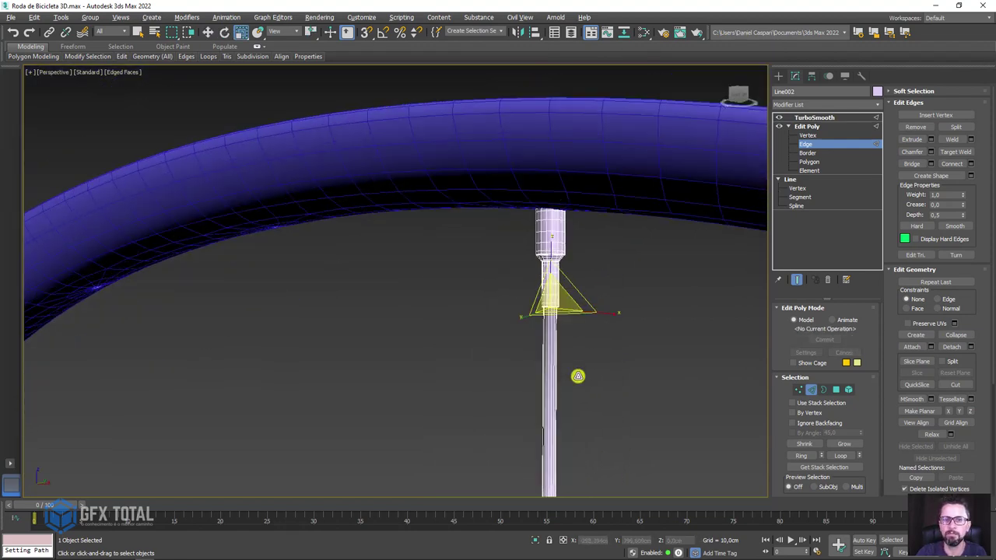
left_click(806, 126)
left_click(814, 117)
scroll(607, 225, "down", 5)
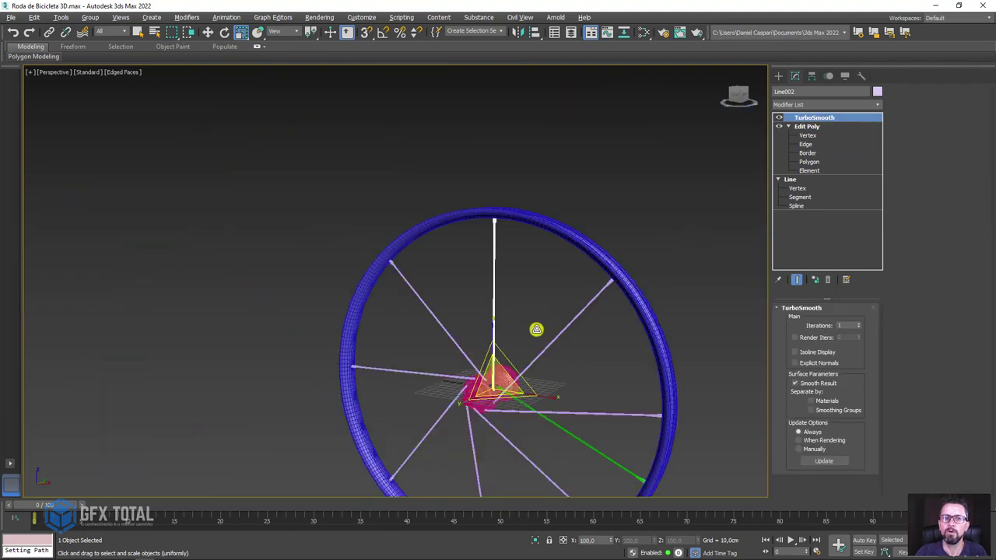
middle_click_drag(536, 329, 560, 243)
scroll(560, 242, "up", 2)
scroll(503, 240, "up", 3)
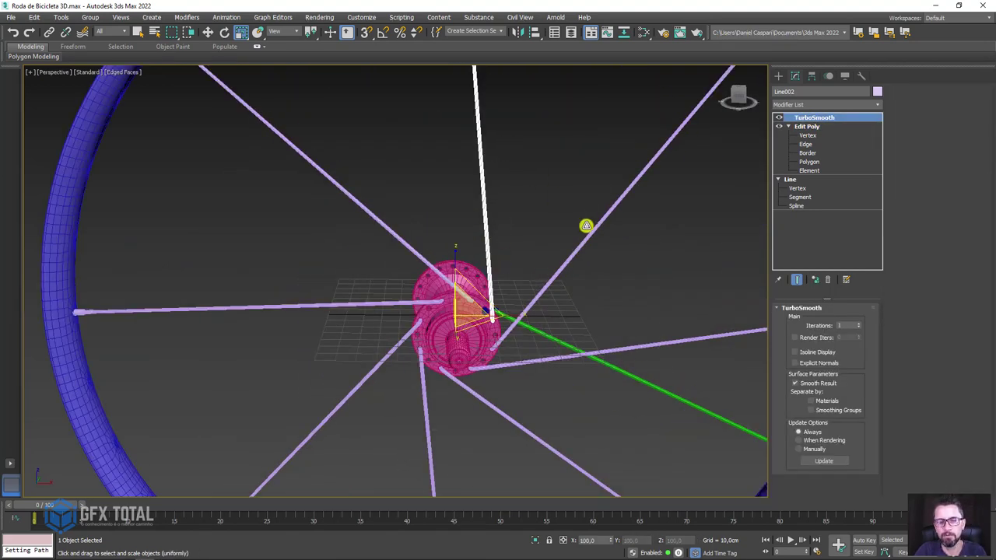
scroll(586, 225, "down", 2)
Select the green spoke Line012 and add an Edit Poly modifier to it
left_click(467, 273)
scroll(458, 270, "up", 5)
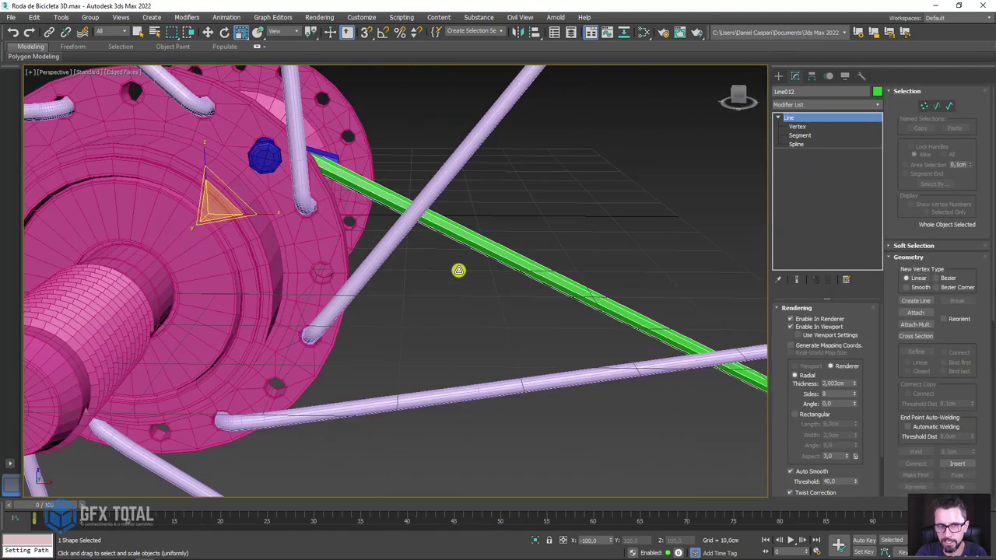
middle_click_drag(484, 264, 561, 249, "alt")
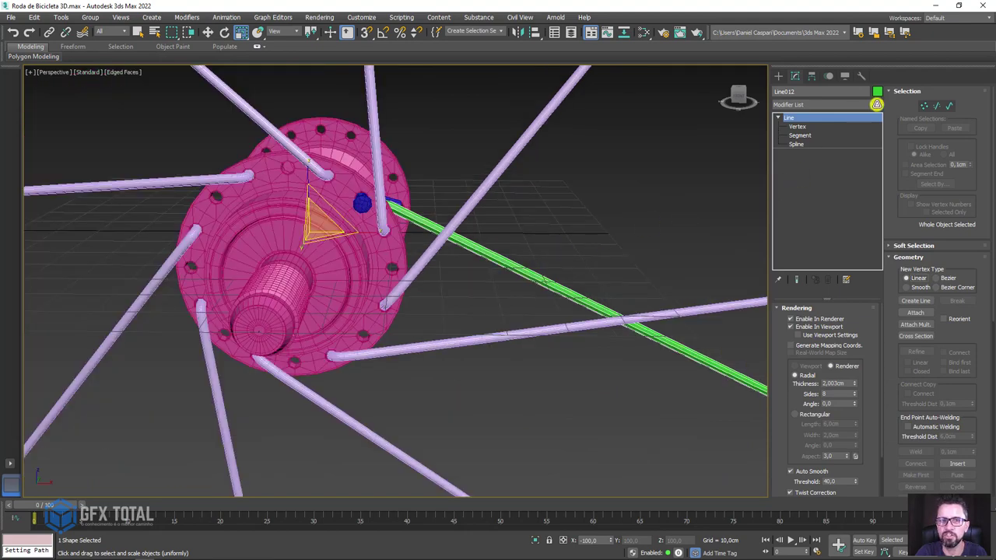
left_click(876, 104)
left_click_drag(878, 162, 878, 366)
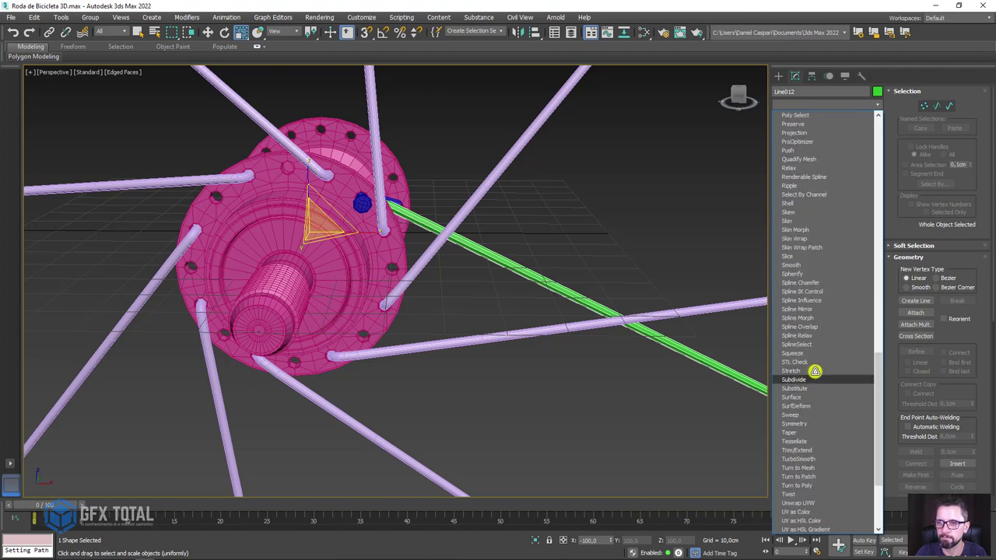
scroll(794, 264, "up", 5)
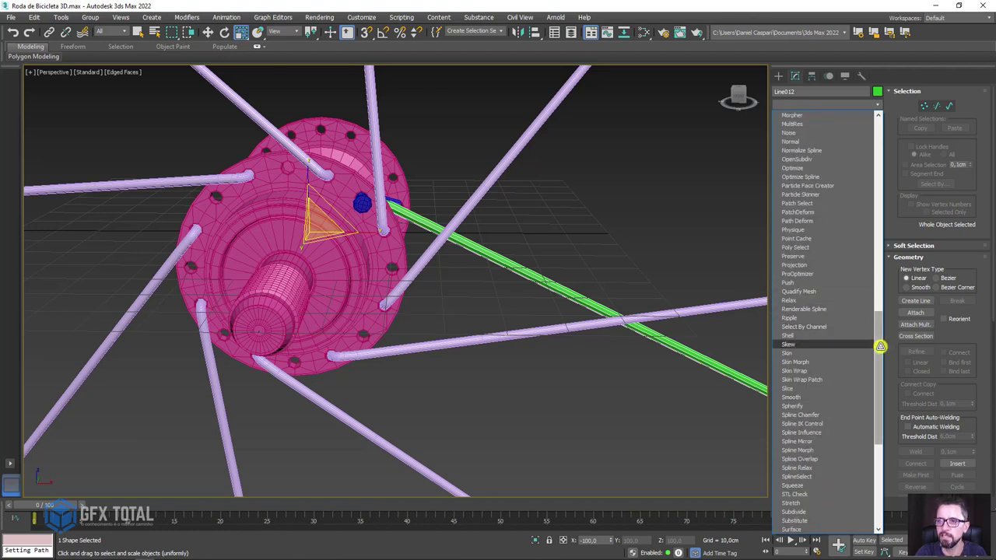
left_click_drag(877, 342, 870, 265)
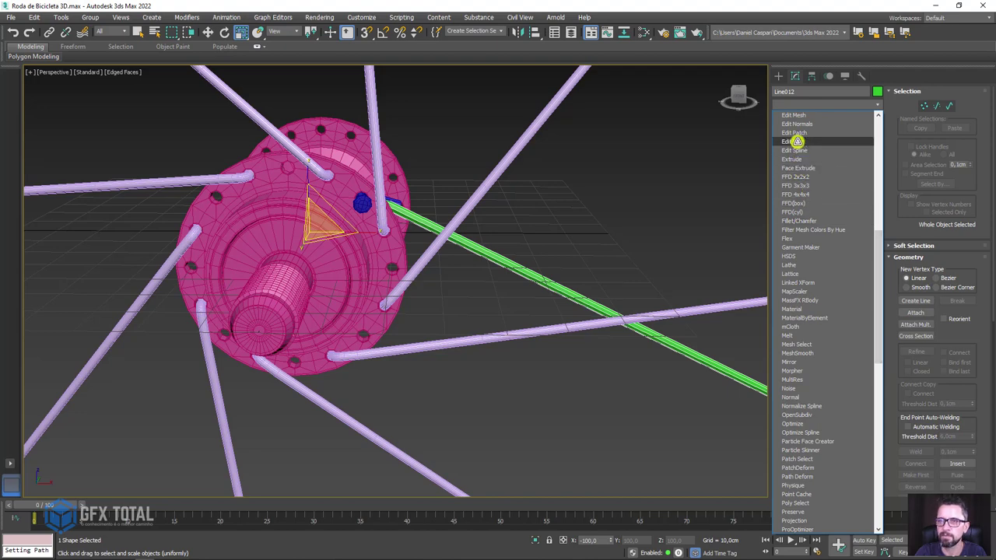
key("Escape")
middle_click_drag(473, 238, 508, 294, "alt")
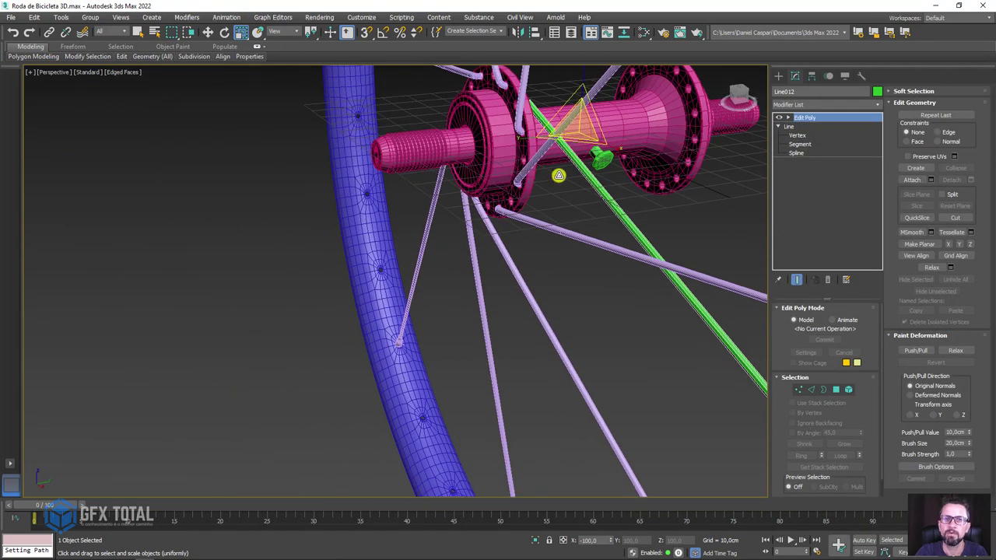
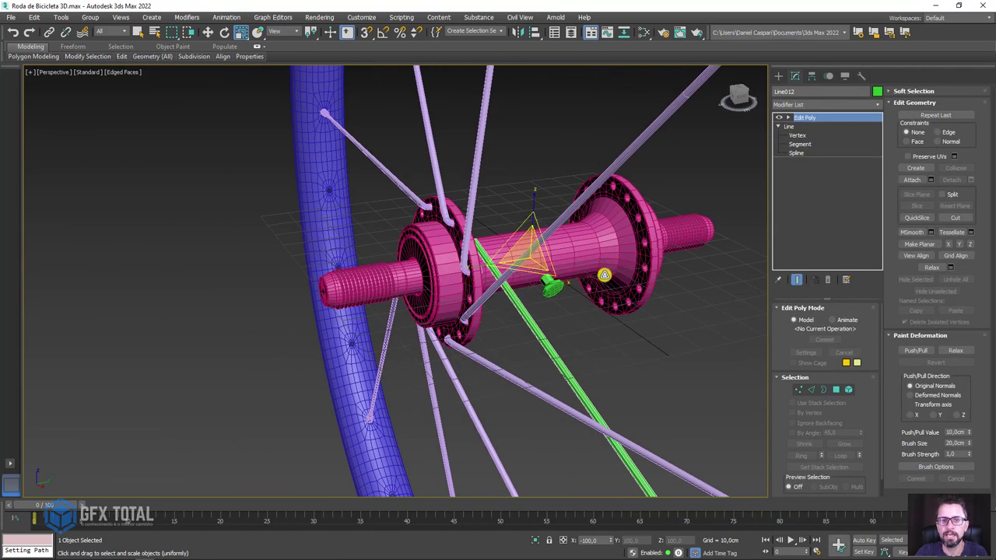
Remove Edit Poly from Line012's stack and select the green spoke with its end piece
left_click(825, 280)
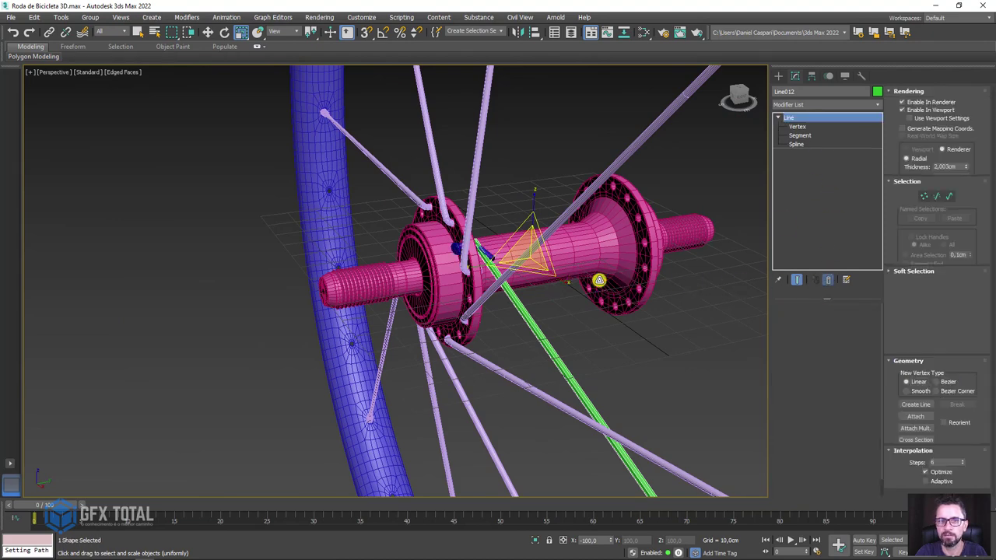
scroll(461, 234, "up", 3)
left_click(457, 235)
scroll(457, 235, "down", 5)
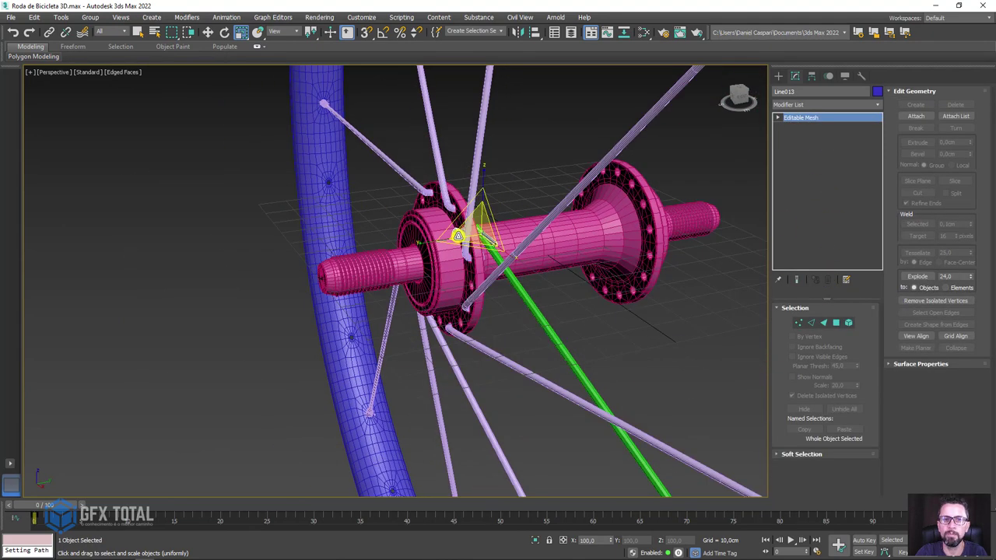
middle_click_drag(457, 235, 591, 318, "alt")
scroll(627, 303, "up", 5)
scroll(597, 280, "up", 3)
left_click(597, 280)
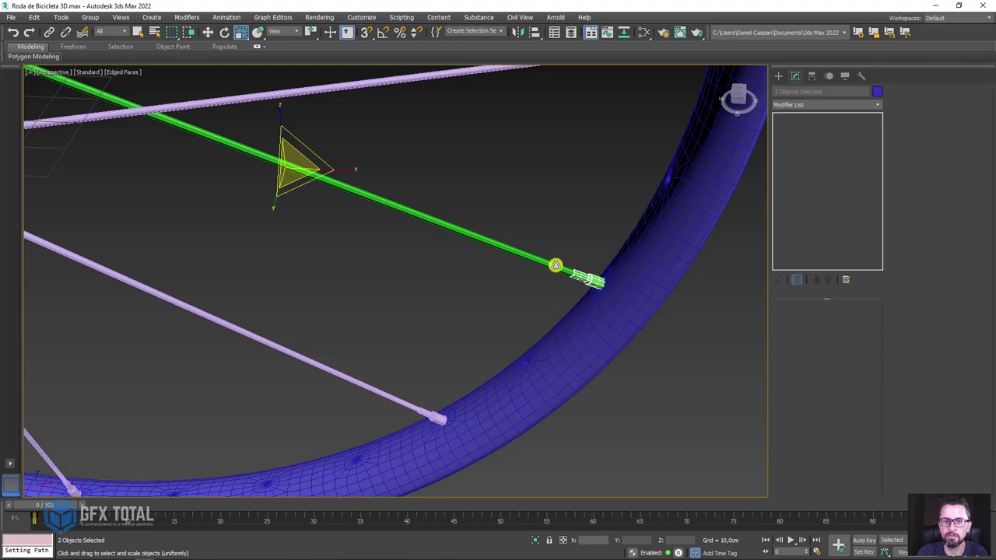
scroll(555, 266, "down", 5)
Snapshot the selected spoke parts into a mesh copy and select the new Line014
left_click(63, 17)
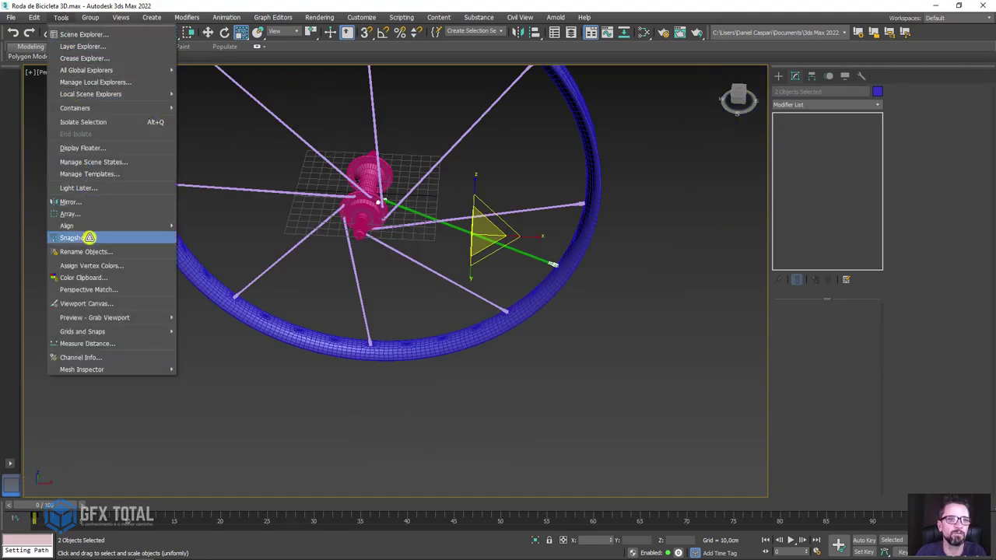
left_click(77, 236)
left_click(485, 342)
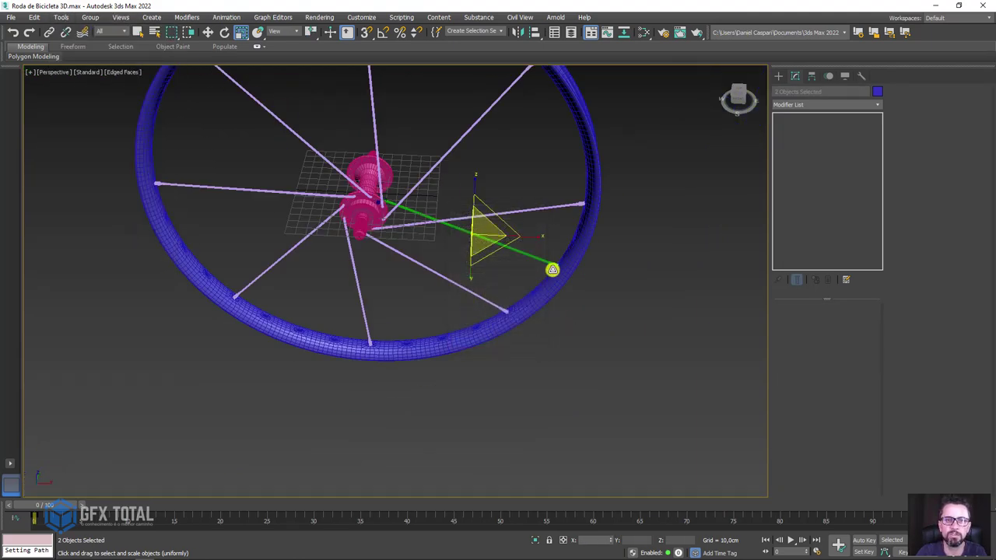
left_click(556, 264)
scroll(528, 249, "up", 3)
scroll(528, 249, "up", 5)
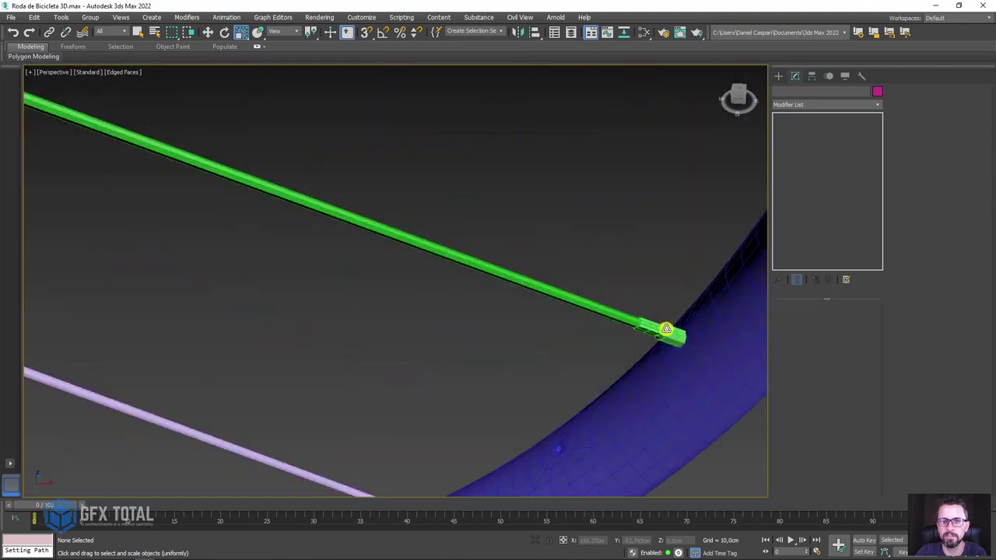
scroll(498, 280, "down", 5)
middle_click_drag(338, 229, 444, 238)
scroll(459, 240, "up", 2)
left_click(471, 239)
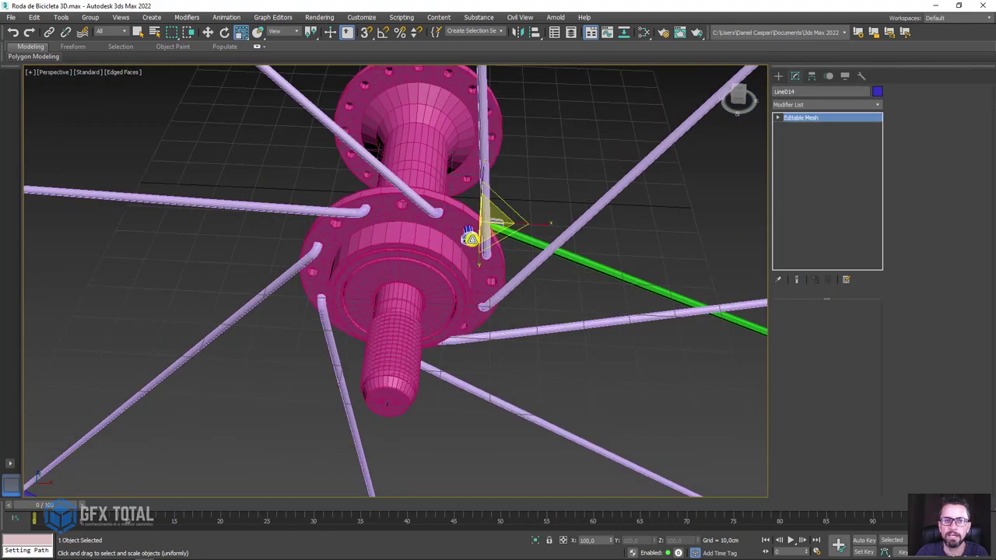
scroll(470, 239, "up", 5)
Rotate Line014 about 4.65° and 4° and slide it along the green spoke
key("e")
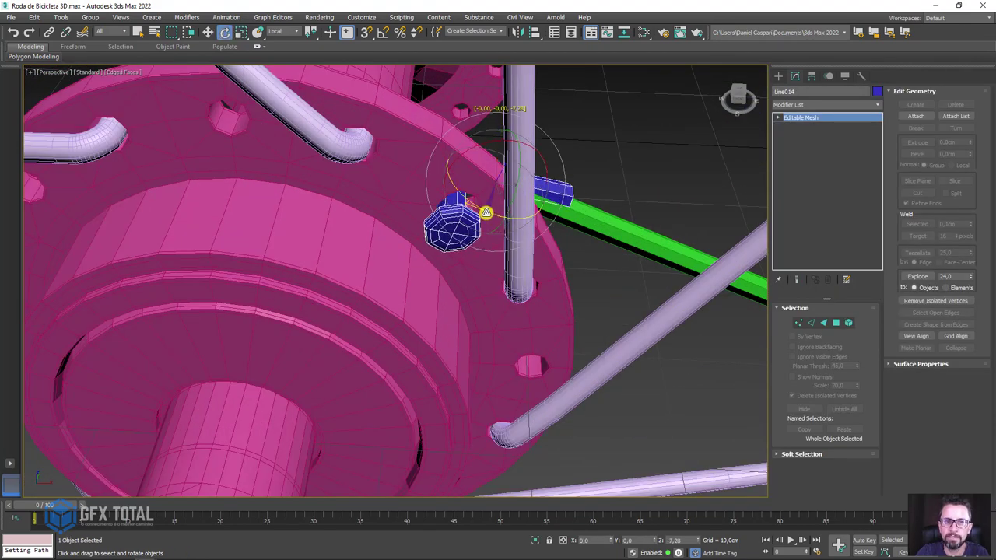
mouse_move(485, 211)
middle_mouse_down("alt")
mouse_move(582, 164)
mouse_move(524, 182)
middle_mouse_up("alt")
left_click_drag(524, 182, 521, 188)
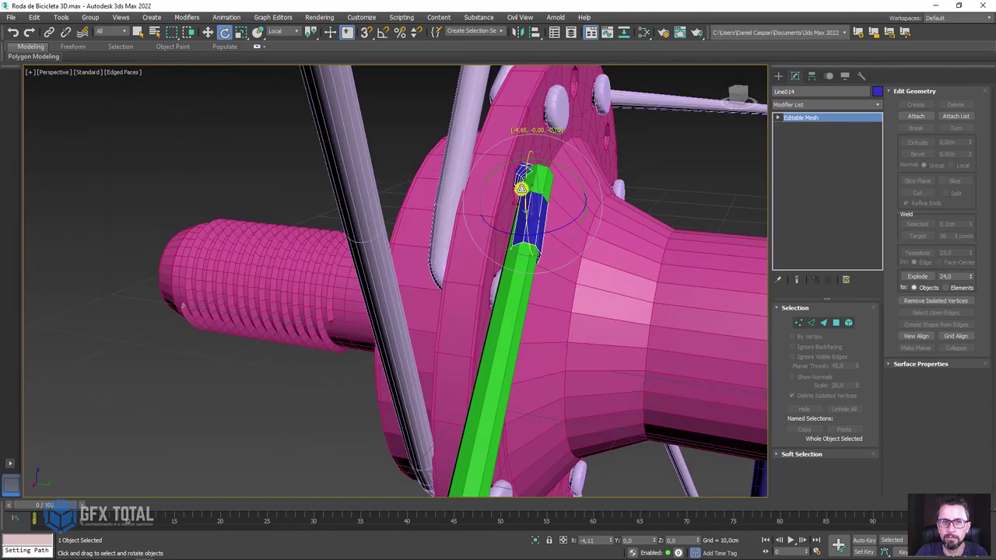
middle_click_drag(518, 184, 521, 181, "alt")
left_click_drag(521, 181, 525, 178)
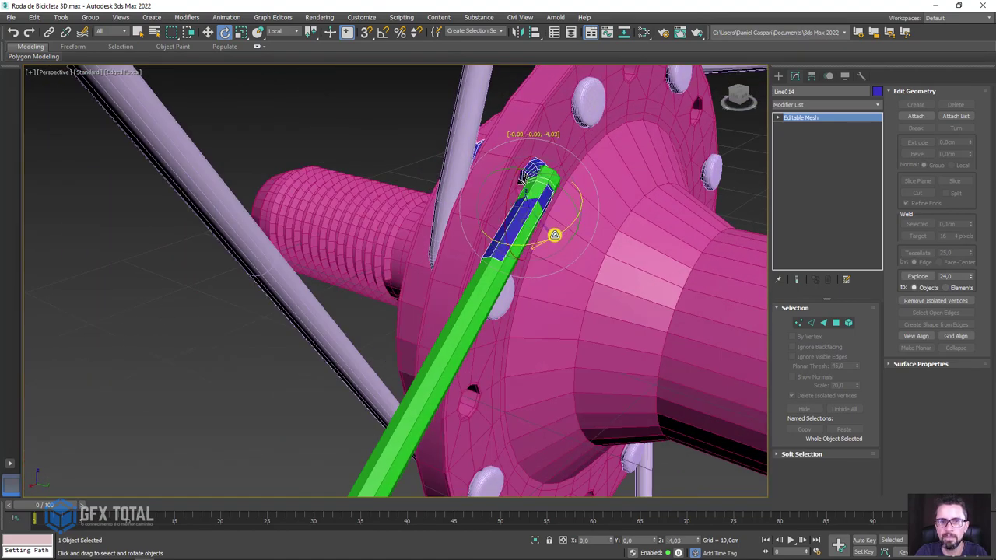
middle_click_drag(524, 178, 463, 191, "alt")
key("w")
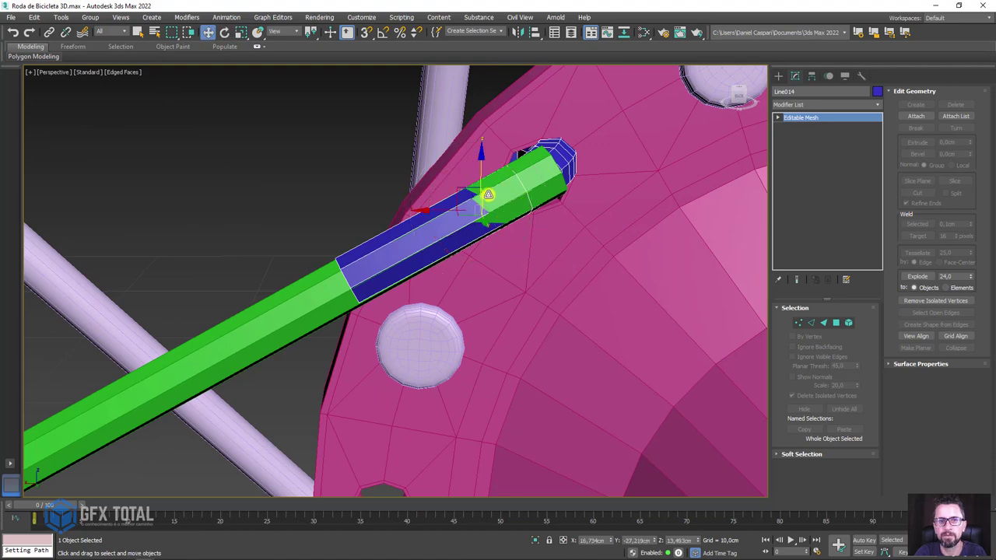
left_click_drag(463, 189, 445, 200)
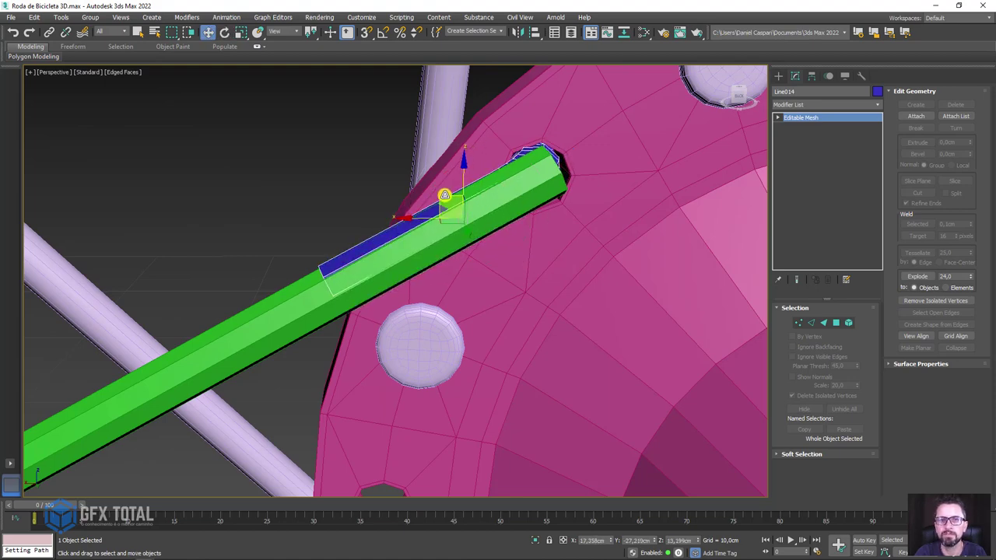
middle_click_drag(445, 200, 555, 255, "alt")
left_click_drag(555, 255, 555, 251)
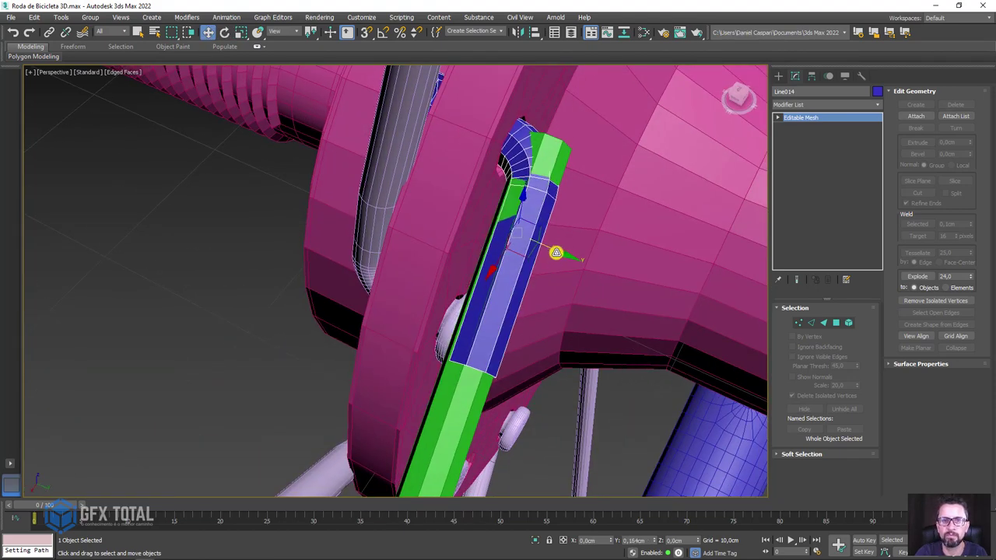
mouse_move(556, 251)
middle_mouse_down("alt")
mouse_move(554, 231)
mouse_move(651, 284)
mouse_move(779, 313)
middle_mouse_up("alt")
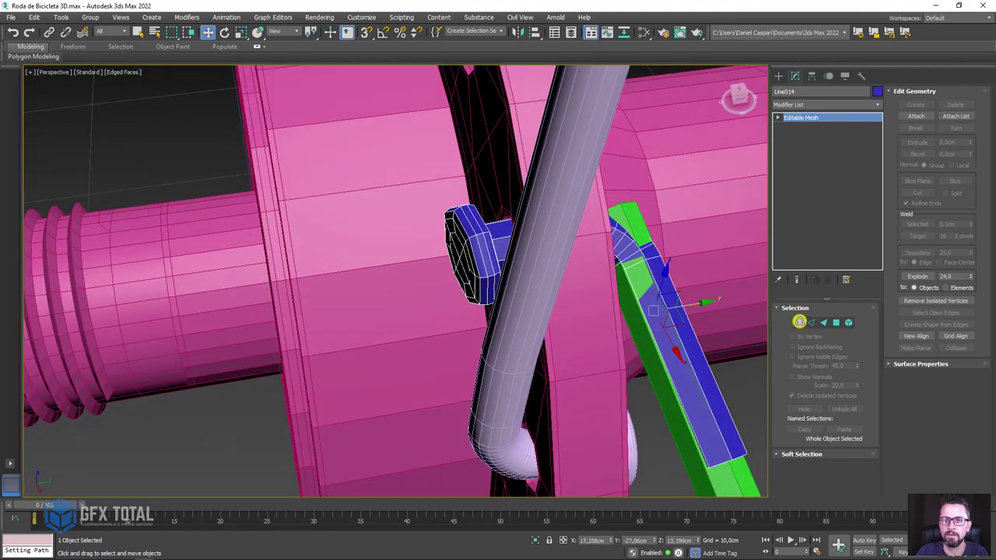
Shift Line014's vertices so its hooked end seats into the hub flange hole
left_click(799, 322)
middle_click_drag(662, 297, 560, 262, "alt")
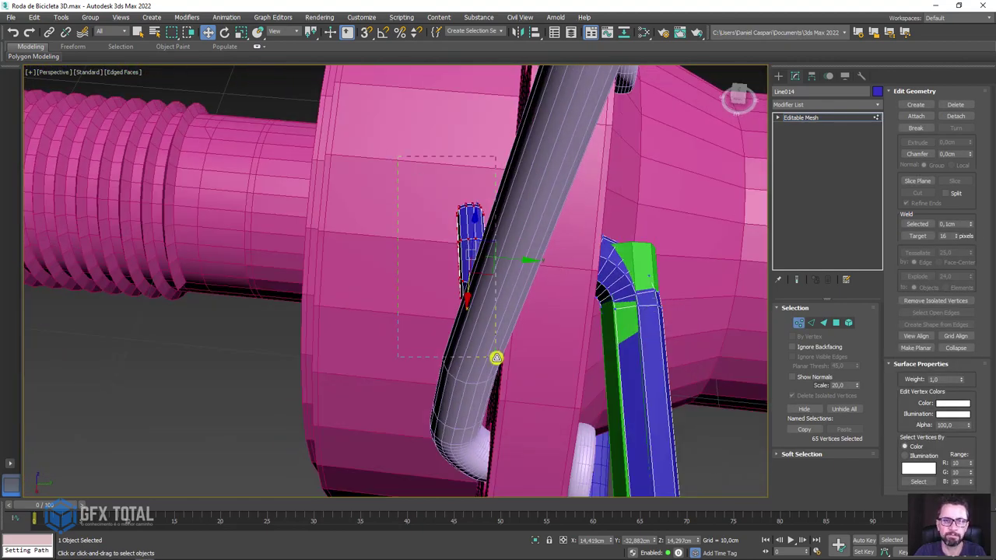
key("F3")
middle_click_drag(502, 314, 516, 247, "alt")
left_click_drag(490, 236, 535, 243)
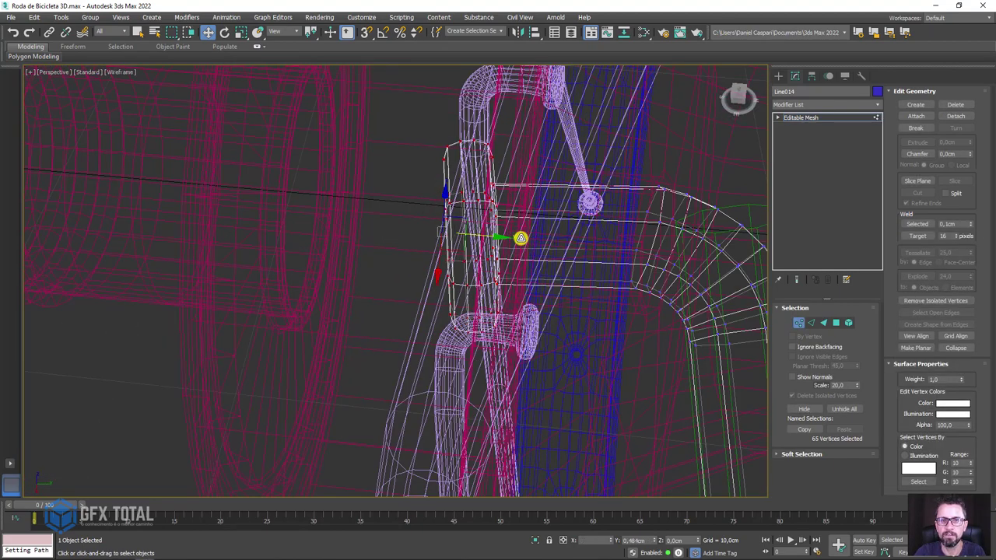
key("e")
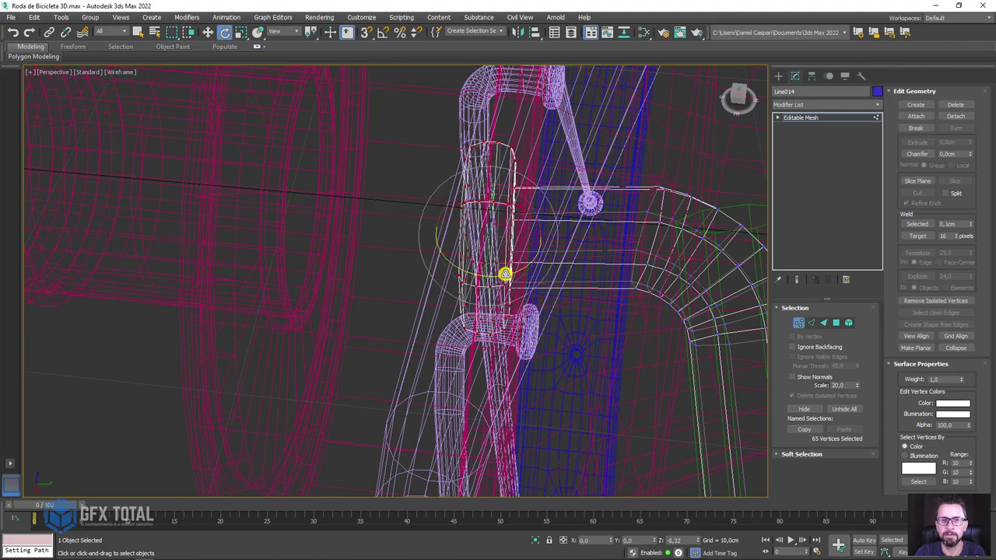
key("w")
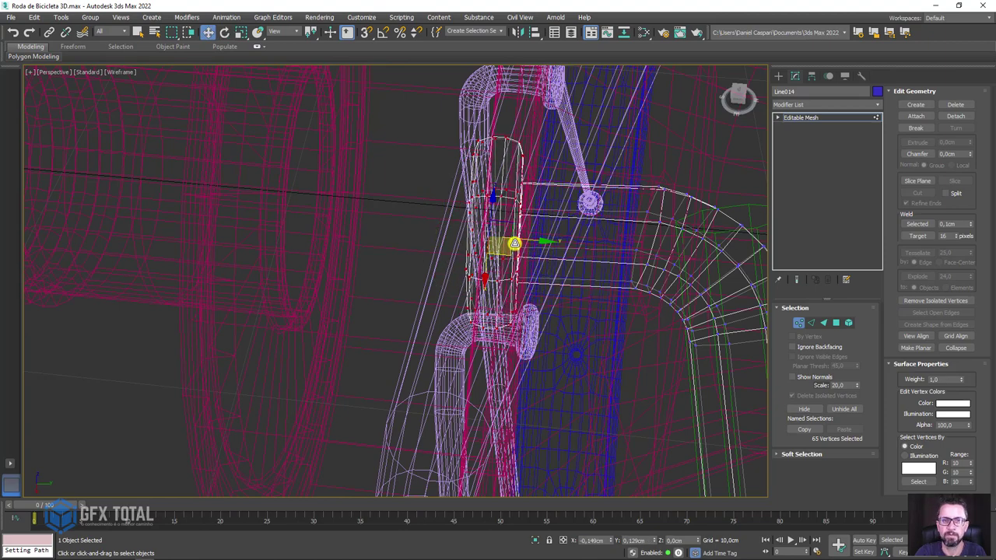
key("F3")
mouse_move(507, 248)
middle_mouse_down("alt")
mouse_move(636, 288)
mouse_move(734, 278)
mouse_move(631, 257)
mouse_move(546, 211)
mouse_move(809, 122)
middle_mouse_up("alt")
left_click(809, 117)
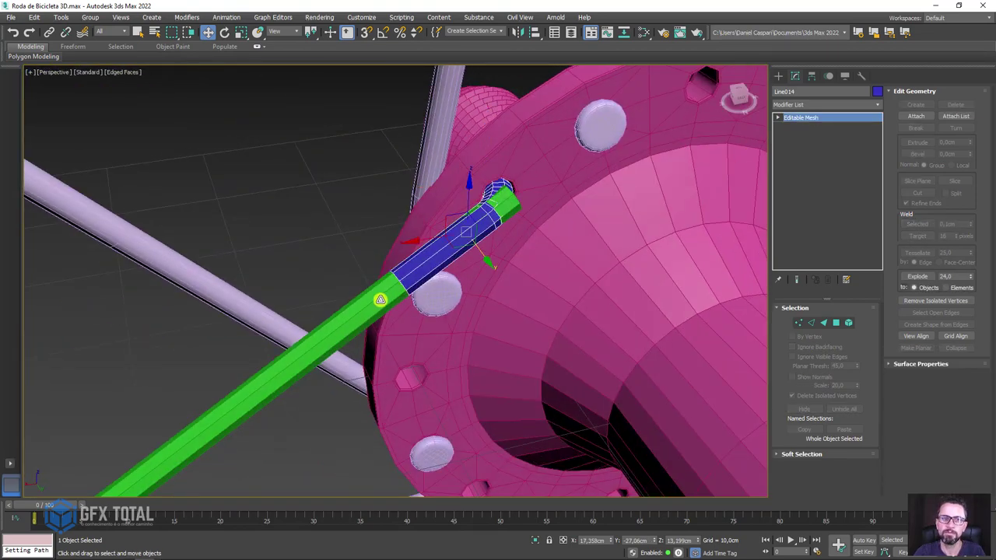
scroll(389, 292, "down", 3)
scroll(481, 275, "down", 2)
Add an Edit Poly modifier to the green spoke Line012 and enter Edge mode
left_click(479, 275)
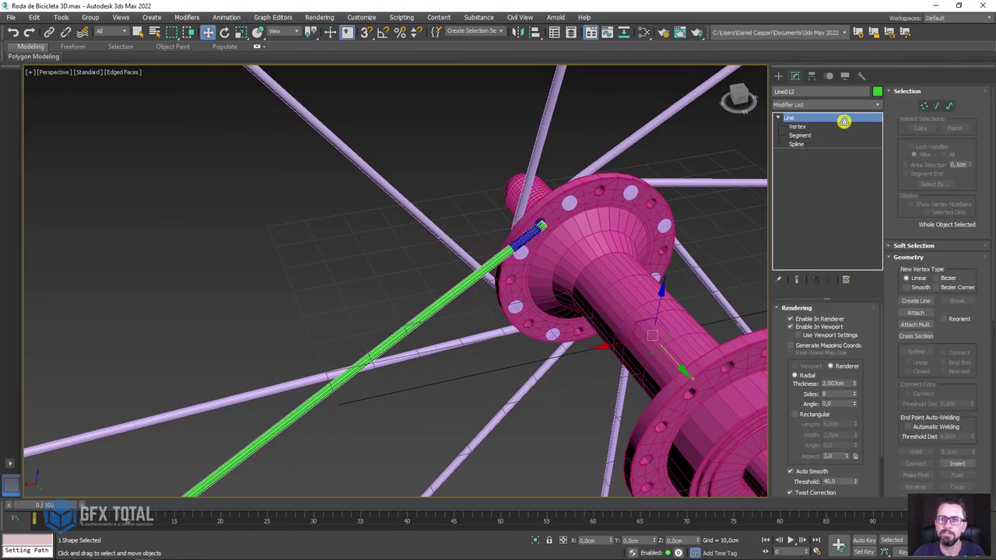
left_click(877, 103)
scroll(838, 283, "down", 5)
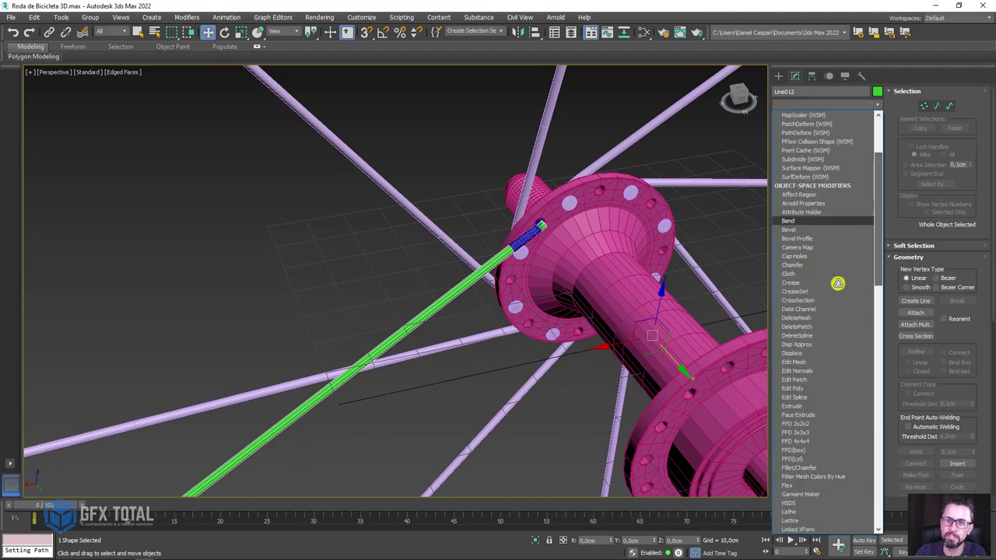
left_click(802, 388)
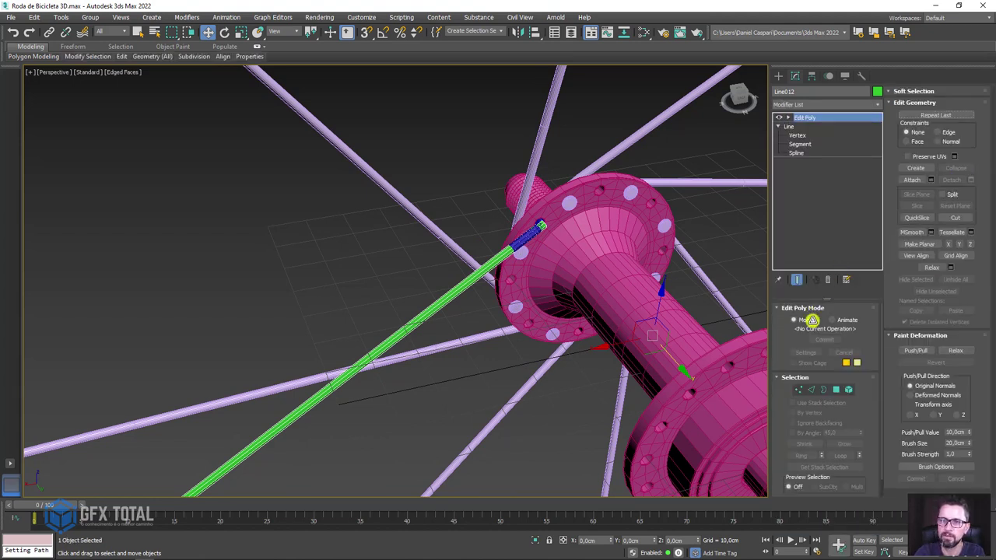
left_click(813, 386)
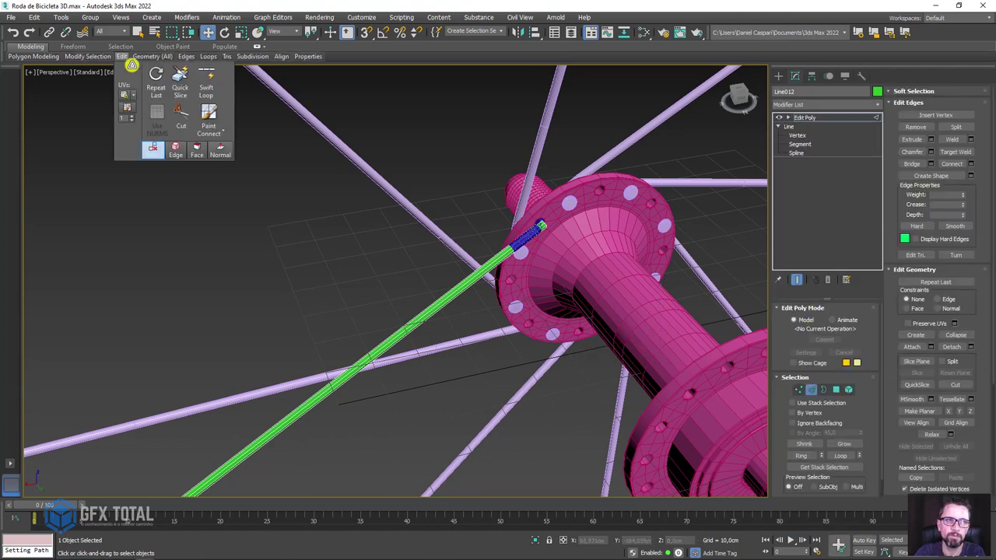
left_click(199, 75)
scroll(489, 246, "up", 5)
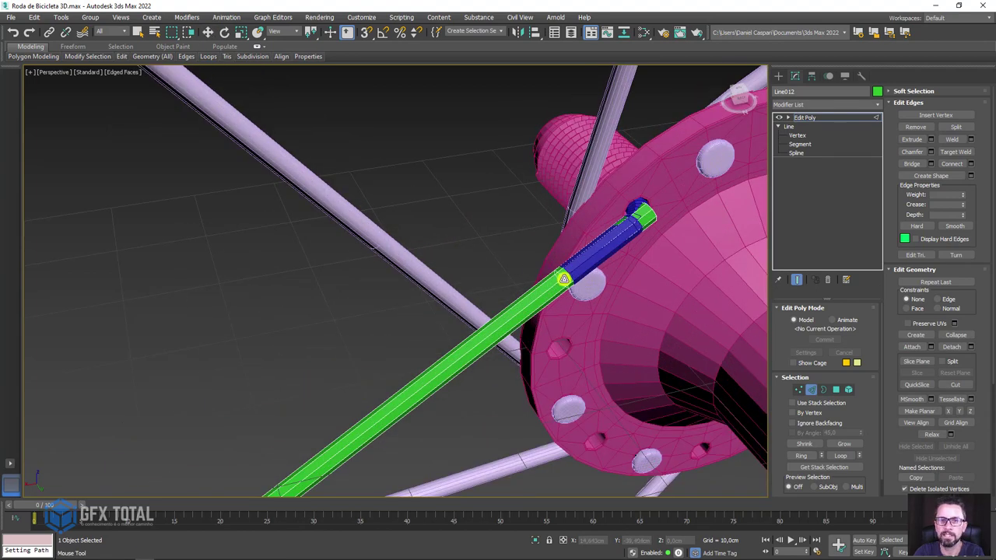
scroll(545, 311, "down", 5)
scroll(454, 200, "up", 3)
scroll(304, 322, "up", 2)
scroll(221, 301, "up", 3)
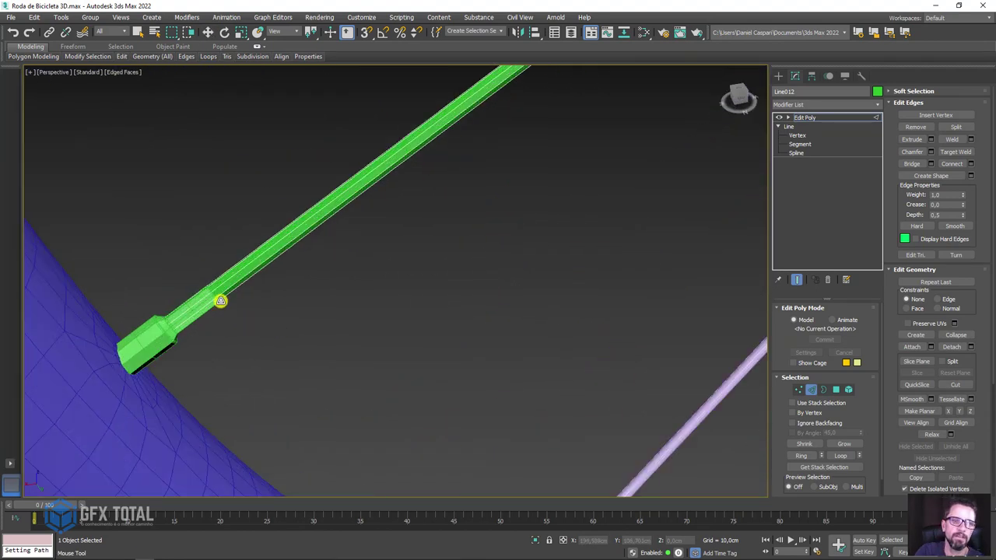
key("w")
scroll(276, 289, "down", 5)
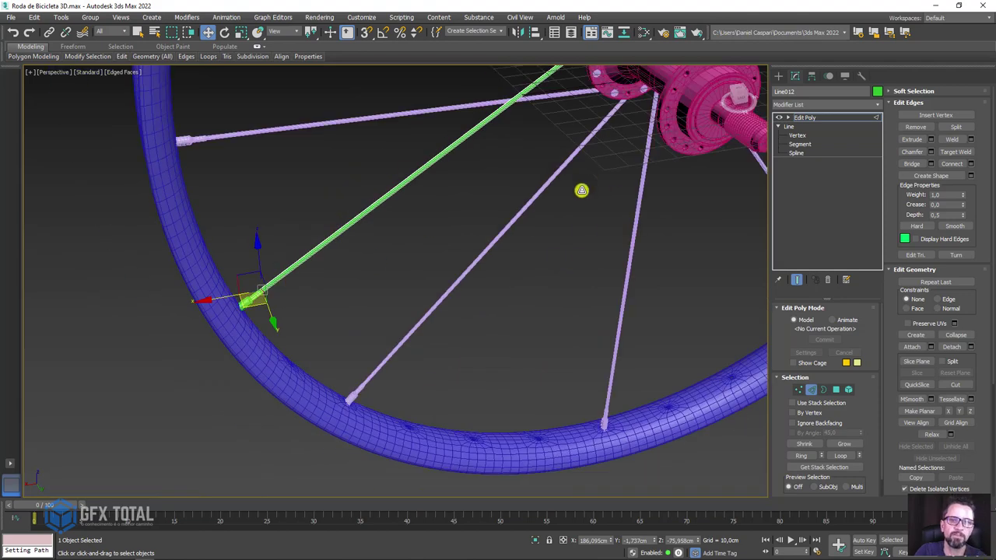
scroll(581, 189, "up", 2)
Attach the blue bent end piece to the green spoke
left_click(836, 388)
left_click_drag(456, 314, 393, 266)
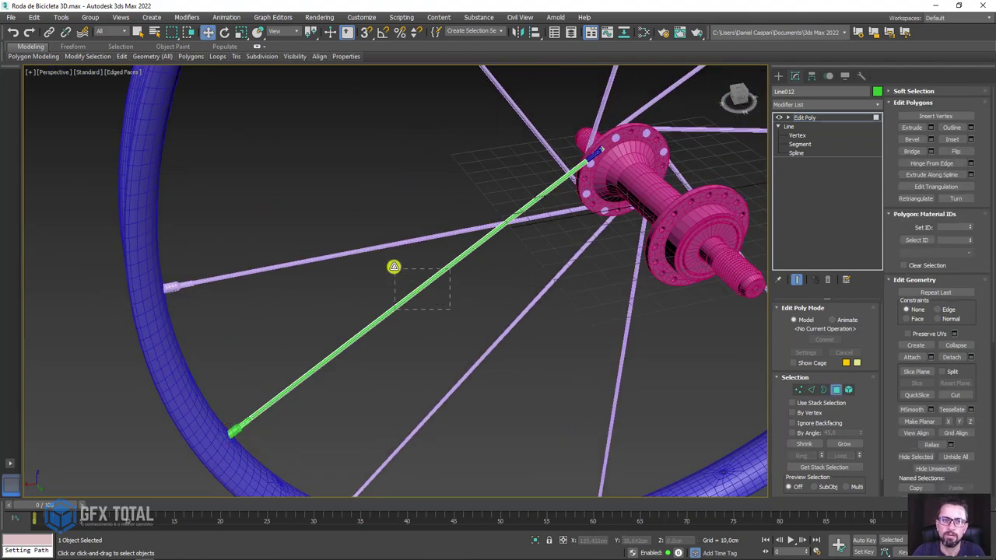
left_click(548, 245)
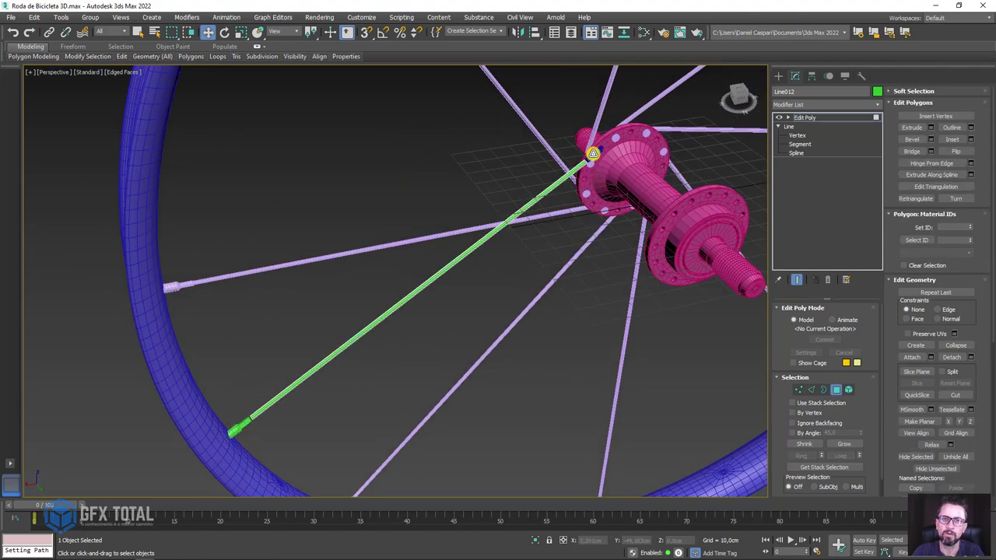
scroll(592, 155, "up", 4)
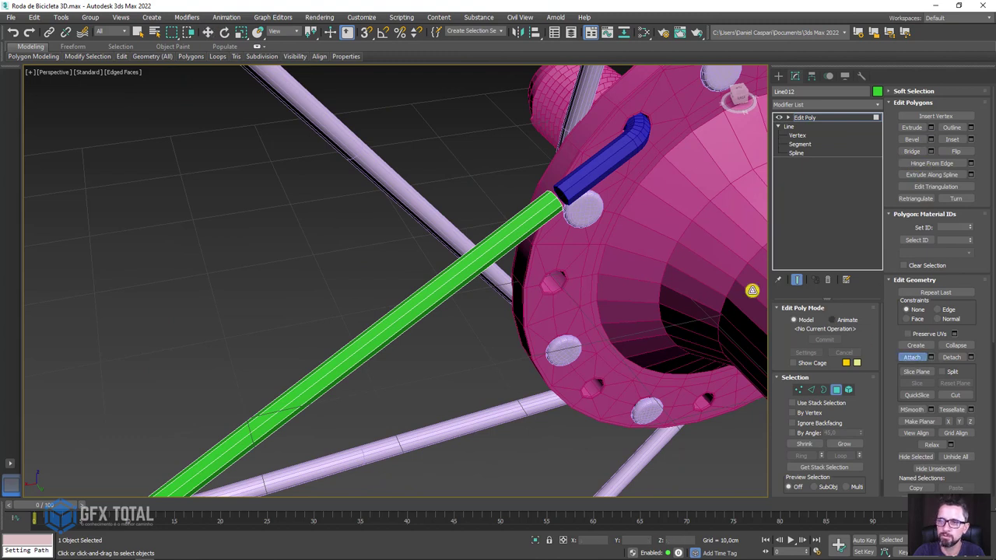
left_click(604, 172)
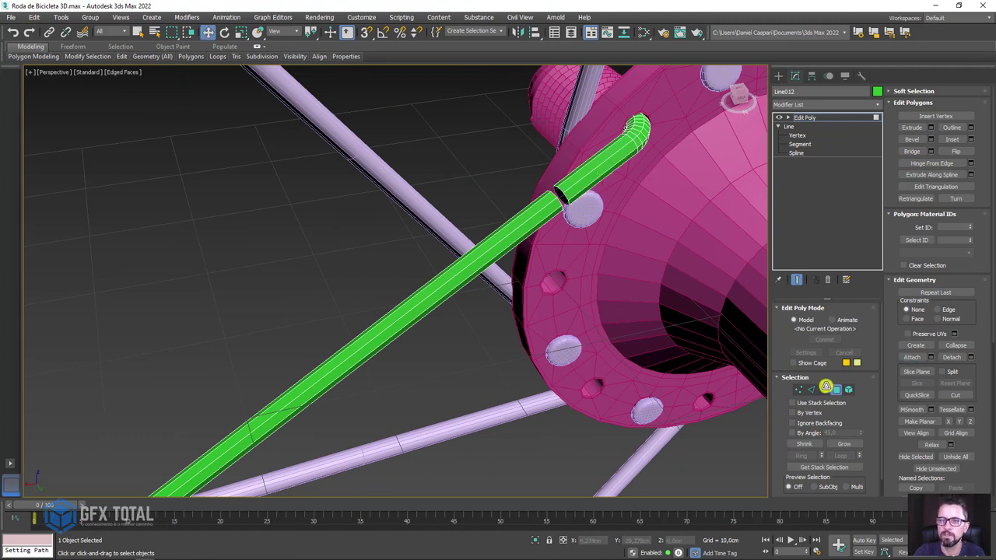
Remove the extra edge ring, leaving a gap beside the rim-end nipple
left_click(825, 386)
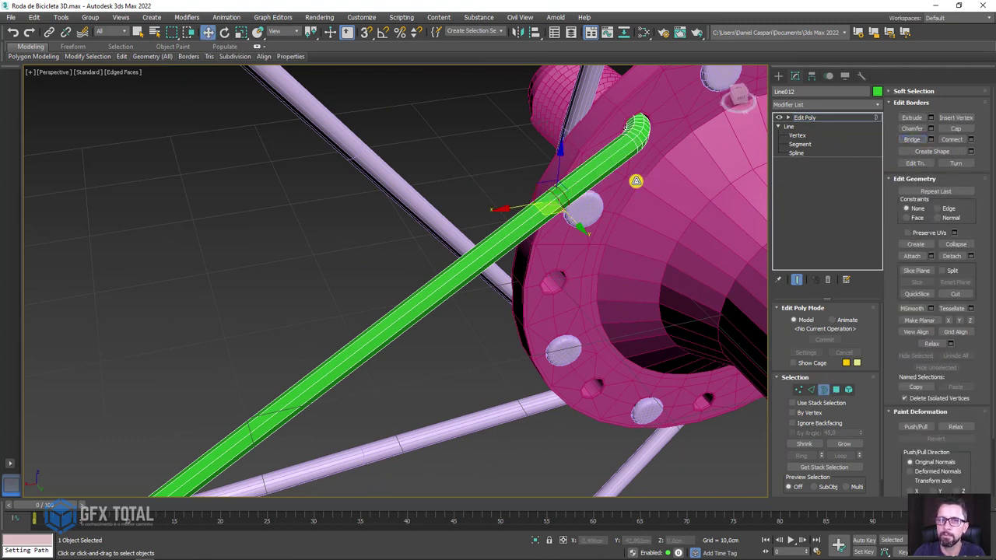
middle_click_drag(583, 202, 582, 229, "alt")
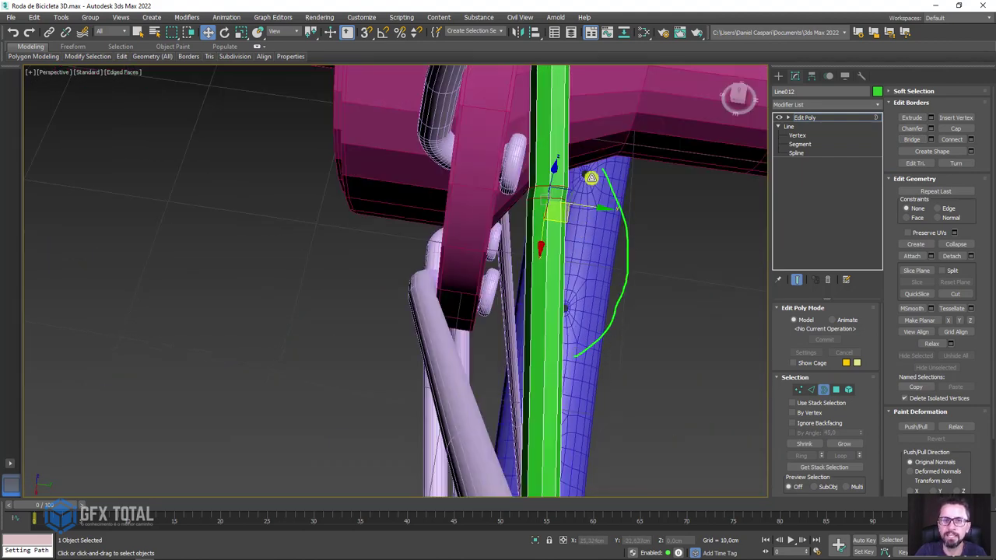
left_click(809, 389)
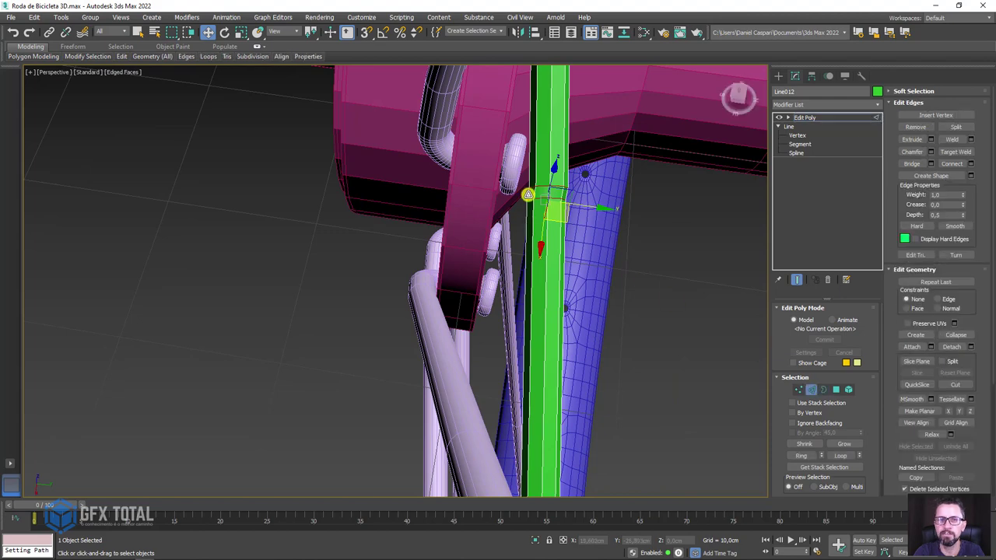
scroll(555, 197, "up", 2)
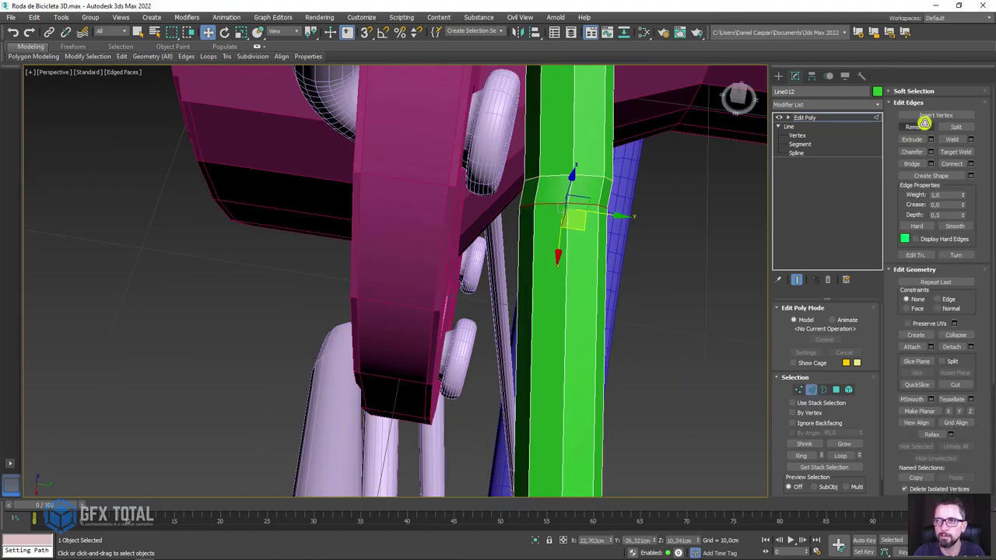
left_click(924, 125)
scroll(640, 191, "down", 5)
mouse_move(662, 235)
middle_mouse_down("alt")
mouse_move(533, 204)
mouse_move(557, 284)
middle_mouse_up("alt")
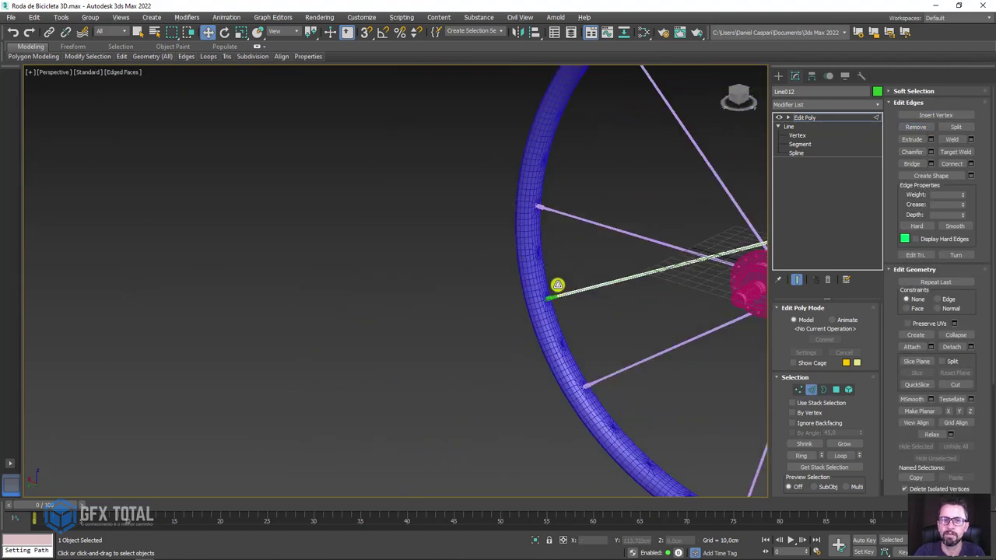
scroll(557, 285, "up", 1)
scroll(575, 304, "up", 2)
scroll(518, 329, "up", 3)
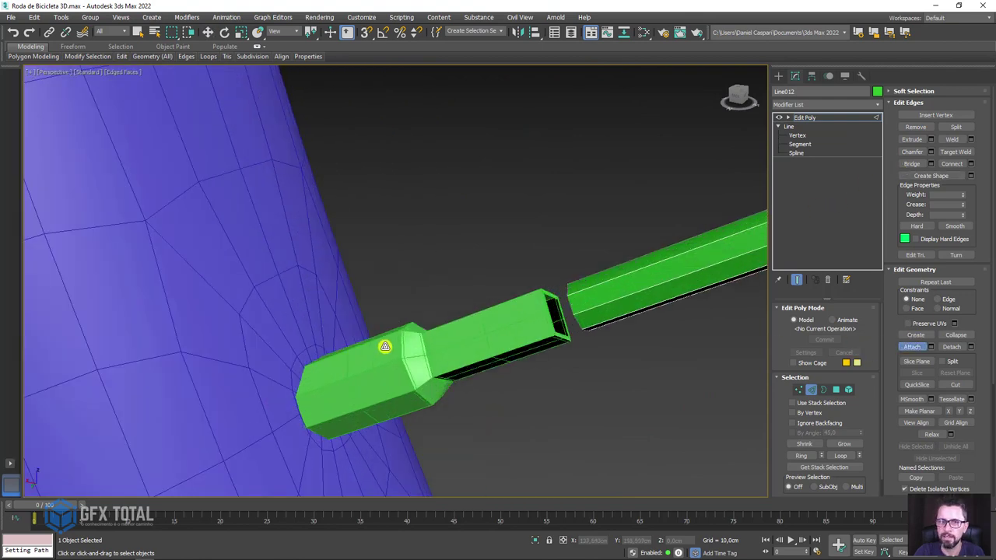
Bridge the spoke's two open border ends into one continuous tube
key("w")
left_click(820, 393)
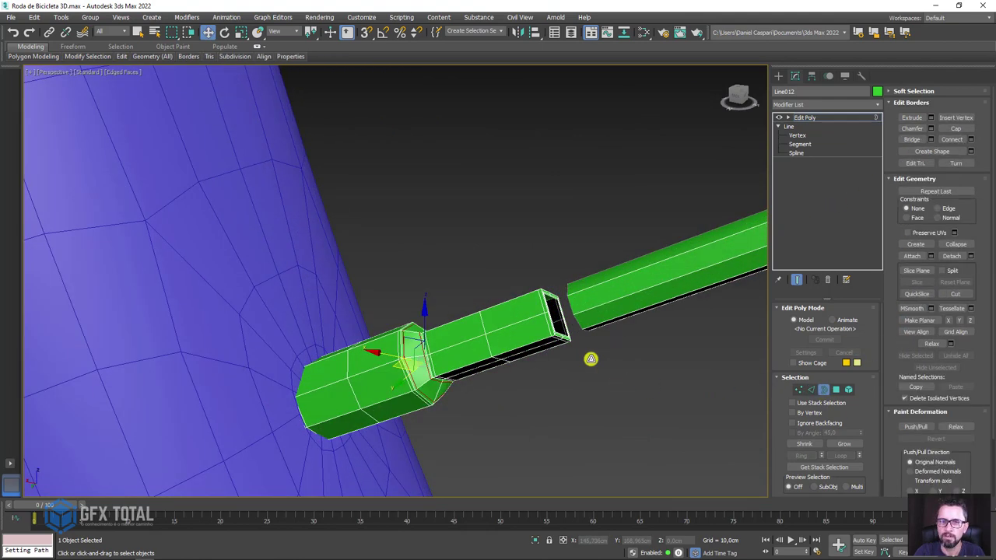
left_click(579, 346)
left_click(913, 140)
mouse_move(567, 285)
middle_mouse_down("alt")
mouse_move(604, 307)
mouse_move(820, 152)
middle_mouse_up("alt")
left_click(801, 118)
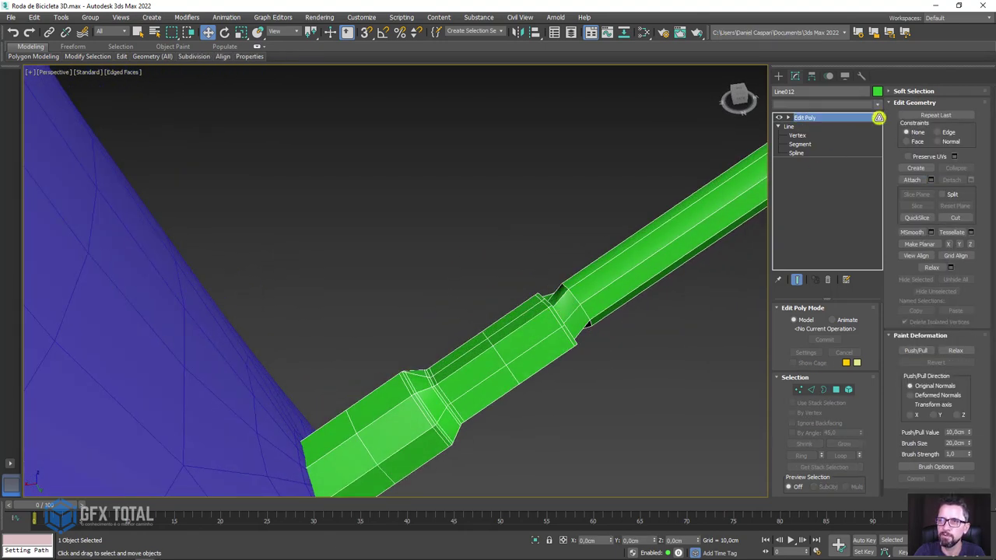
Test a TurboSmooth modifier on the spoke, then delete it from the stack
left_click(877, 104)
scroll(822, 342, "down", 5)
left_click(817, 334)
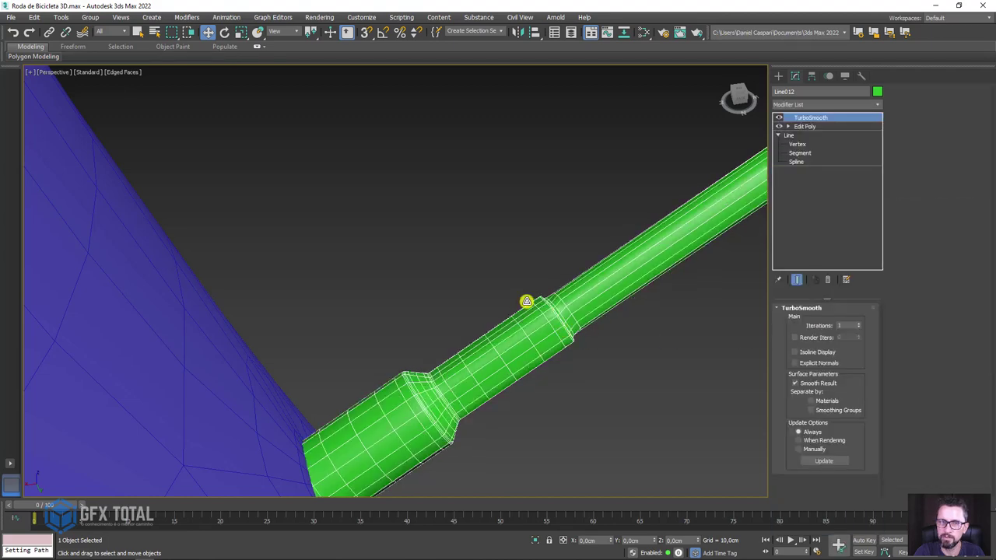
left_click(826, 279)
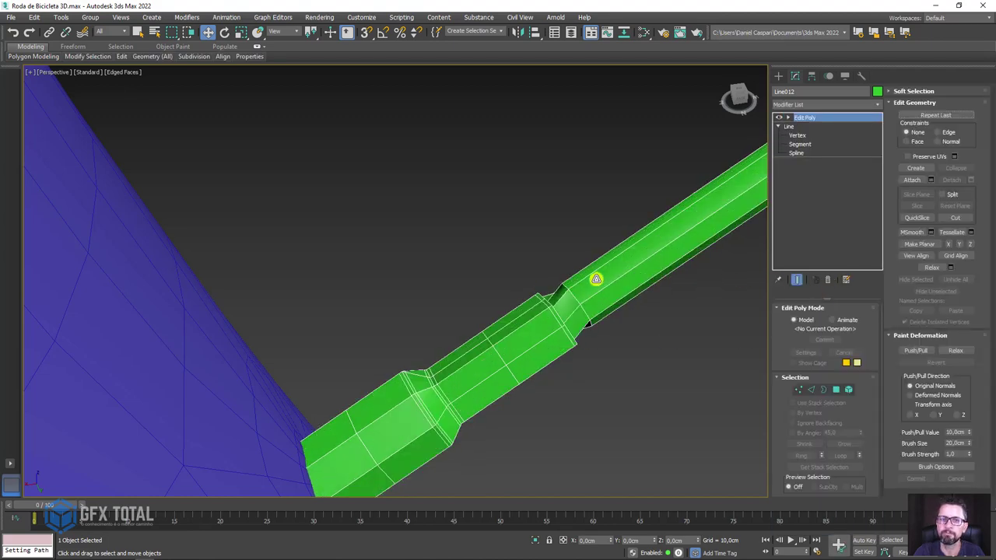
scroll(607, 280, "down", 5)
scroll(466, 327, "down", 3)
mouse_move(365, 354)
middle_mouse_down("alt")
mouse_move(514, 350)
mouse_move(349, 342)
mouse_move(425, 353)
mouse_move(466, 334)
middle_mouse_up("alt")
key("F3")
key("F3")
scroll(482, 319, "up", 5)
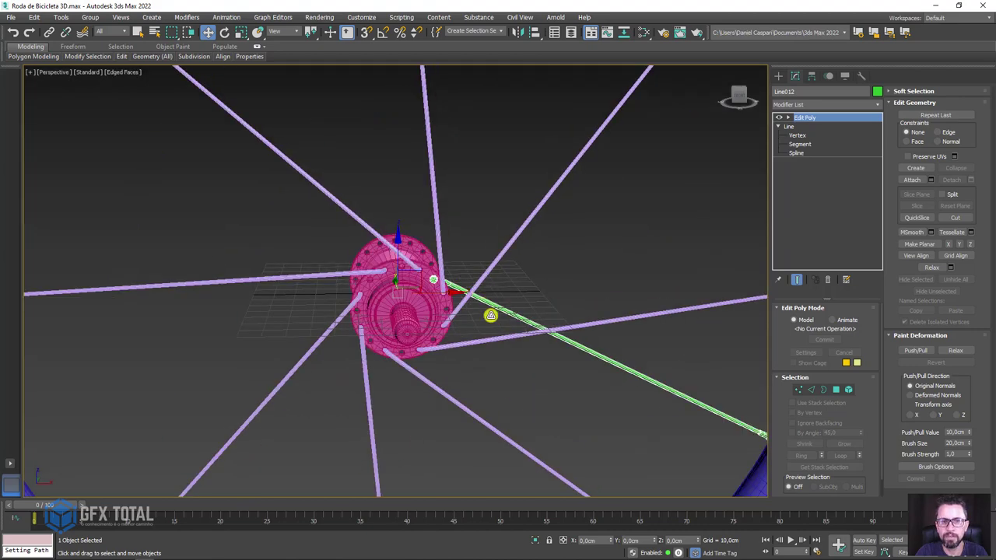
scroll(490, 313, "down", 3)
middle_click_drag(495, 264, 504, 307, "alt")
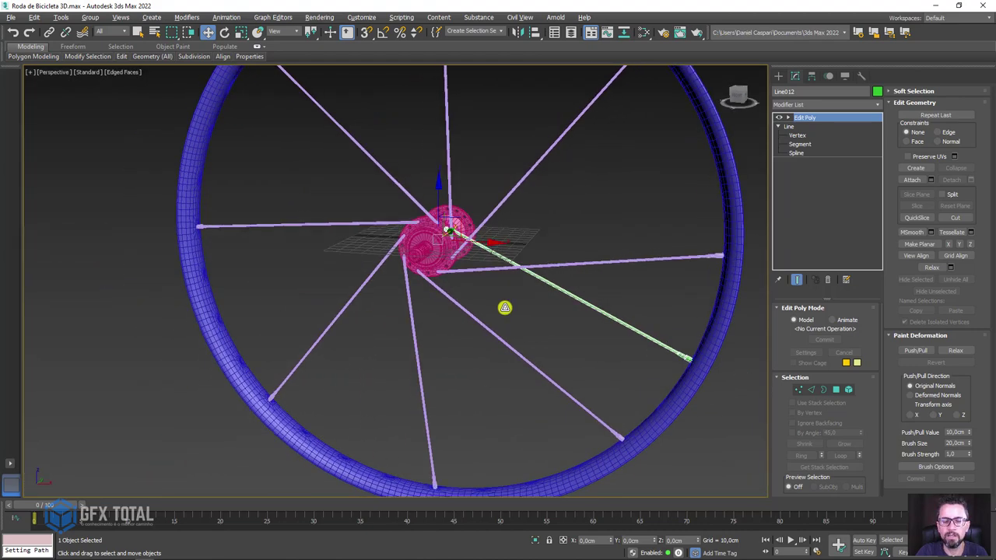
Array the green spoke as 8 copies through 360° around the hub
left_click(63, 18)
left_click(80, 216)
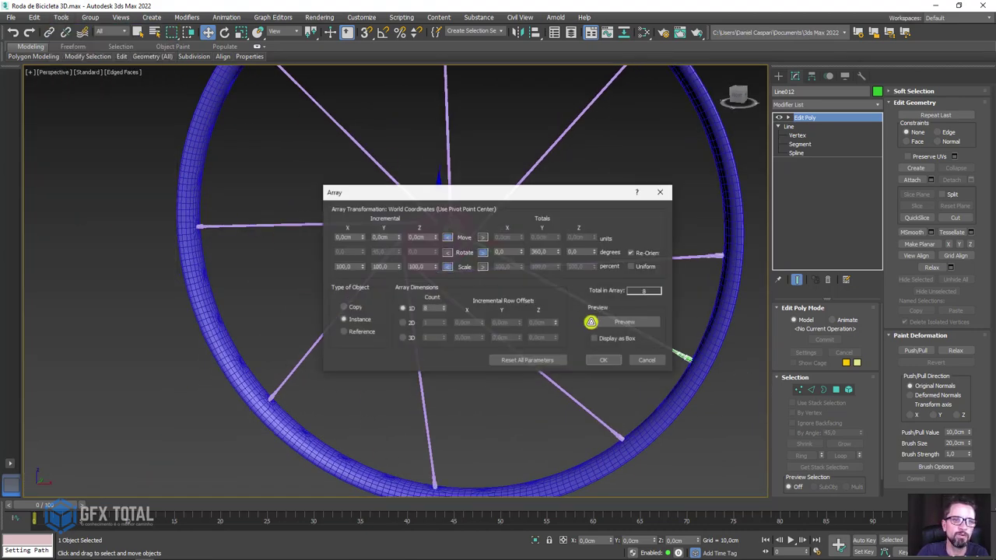
left_click(611, 321)
left_click_drag(518, 195, 847, 194)
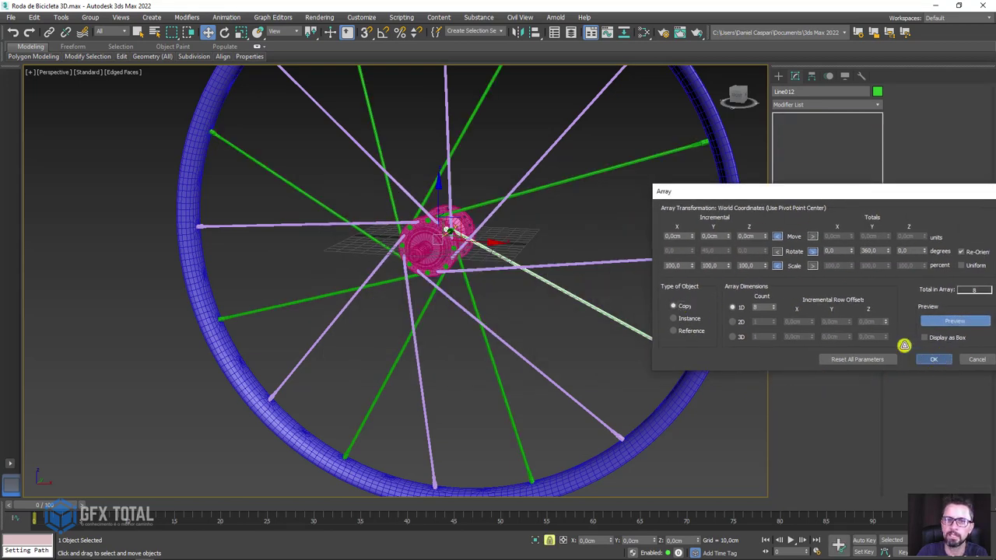
left_click(934, 358)
Box-select all the spokes and remove the hub from the selection
scroll(607, 286, "up", 1)
scroll(505, 248, "up", 3)
scroll(483, 233, "up", 2)
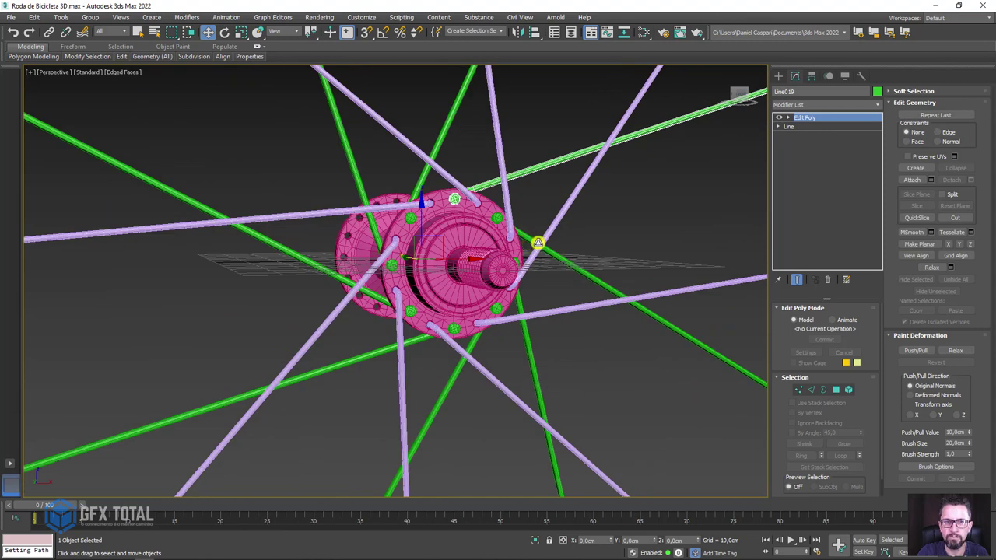
scroll(538, 243, "down", 3)
scroll(548, 265, "down", 3)
middle_click_drag(551, 280, 591, 300, "alt")
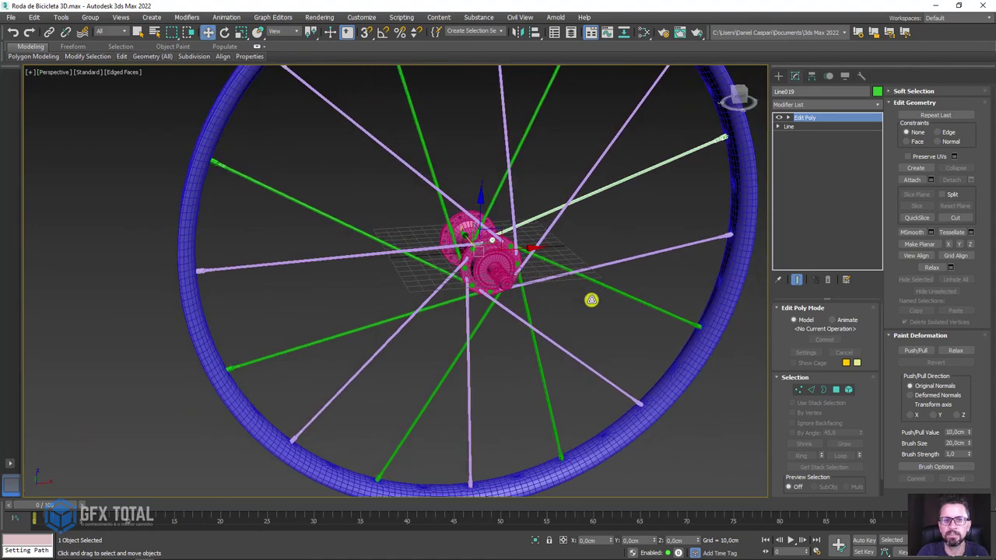
left_click_drag(332, 185, 443, 235)
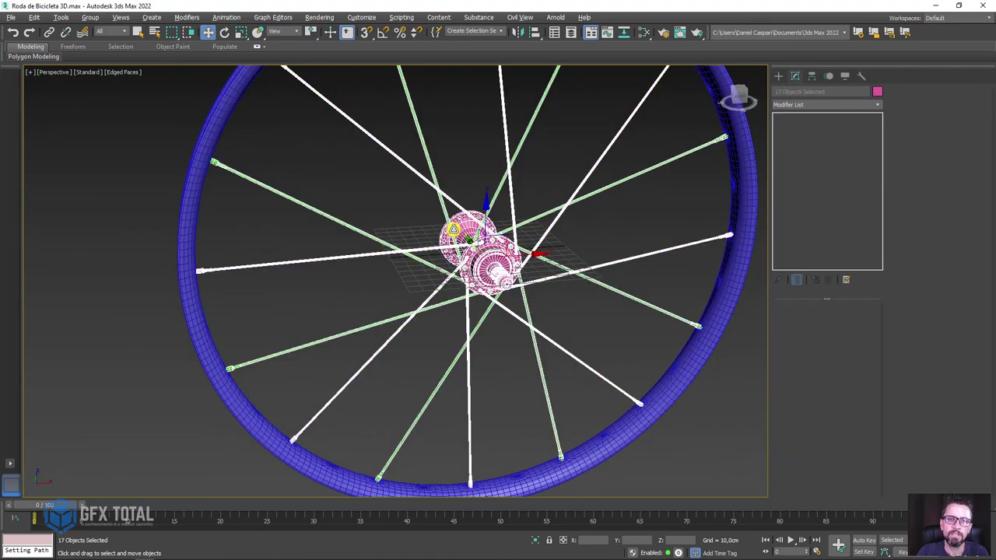
left_click(452, 229, "alt")
middle_click_drag(452, 229, 454, 267, "alt")
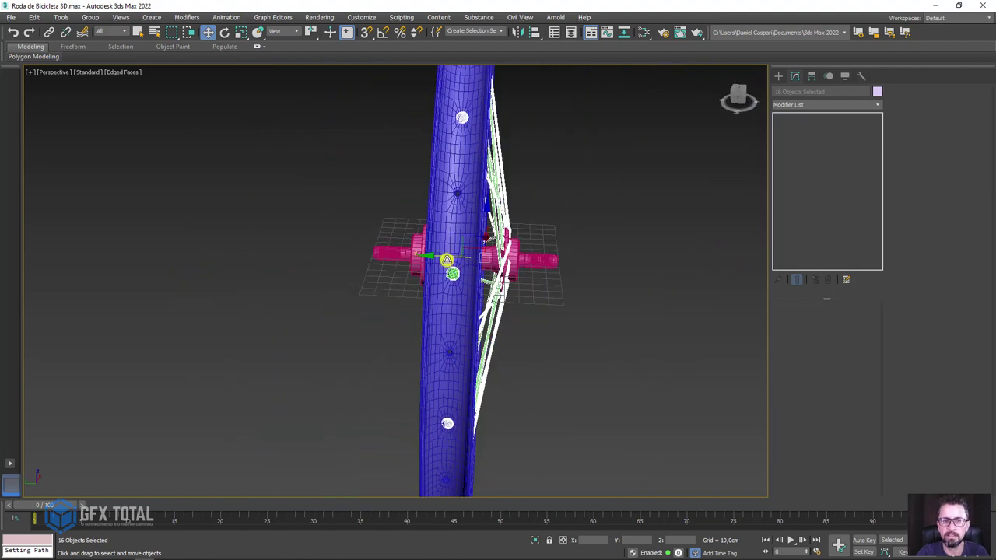
Undo a sideways shift-drag copy of the spokes, keeping only the spokes selected
left_click_drag(446, 257, 322, 256, "shift")
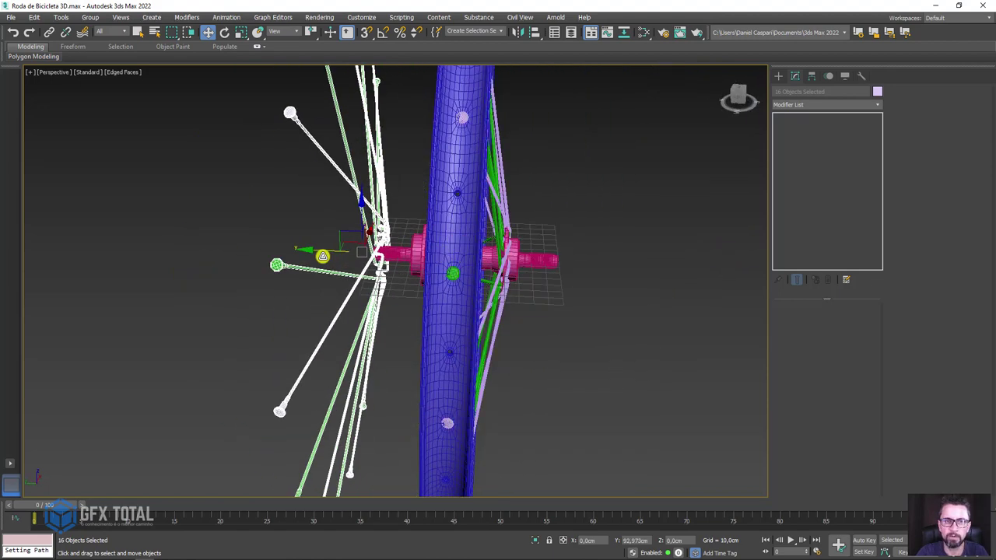
left_click(498, 327)
key("e")
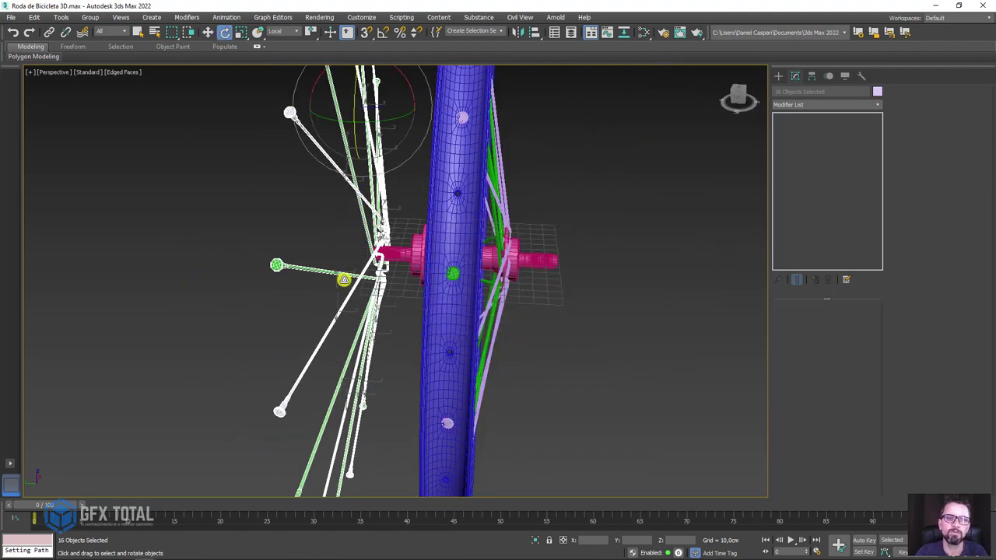
key("ctrl+z")
key("ctrl+z")
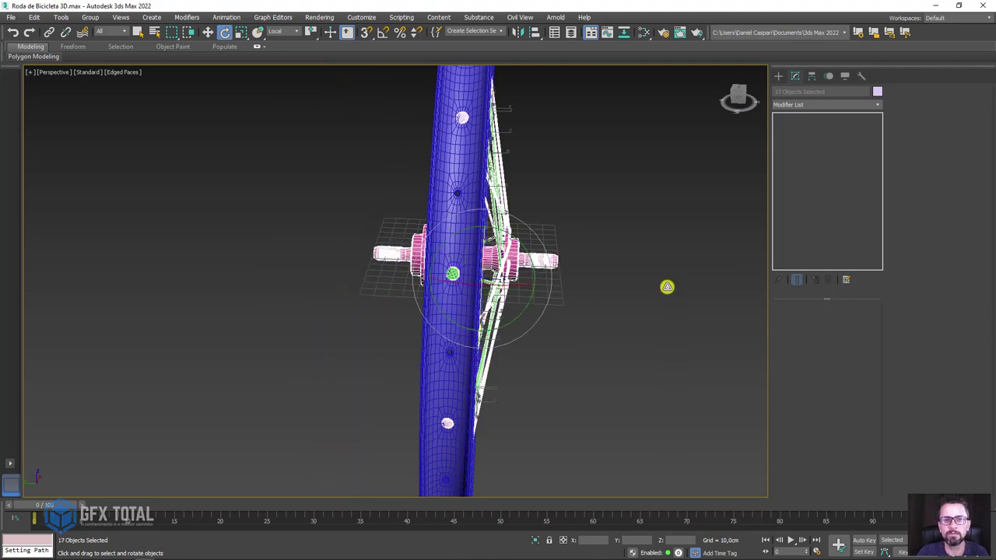
mouse_move(665, 287)
middle_mouse_down("alt")
mouse_move(510, 274)
mouse_move(606, 55)
middle_mouse_up("alt")
left_click(508, 272, "alt")
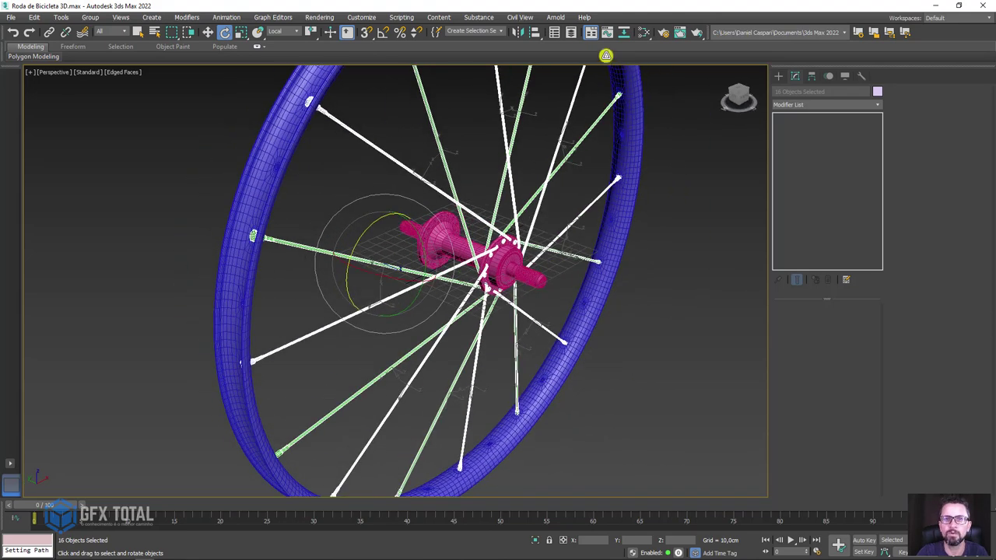
Mirror-copy the 16 spokes on the Y axis and move them to the opposite hub flange
left_click(516, 32)
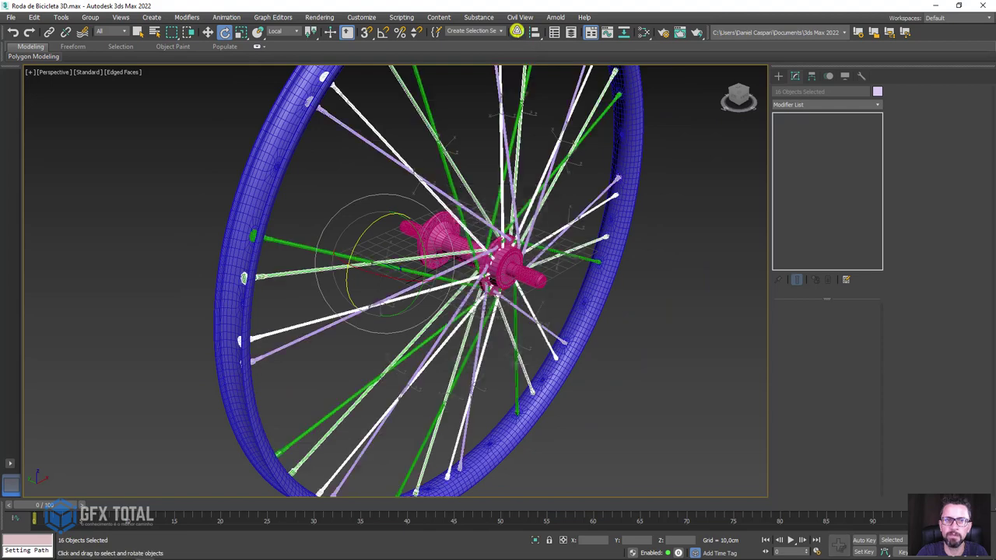
left_click(482, 242)
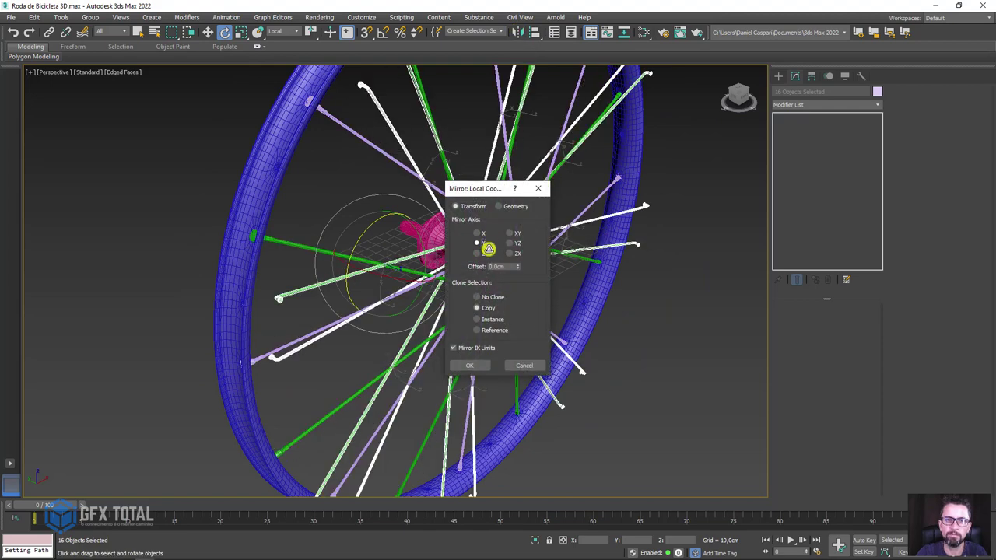
left_click(476, 367)
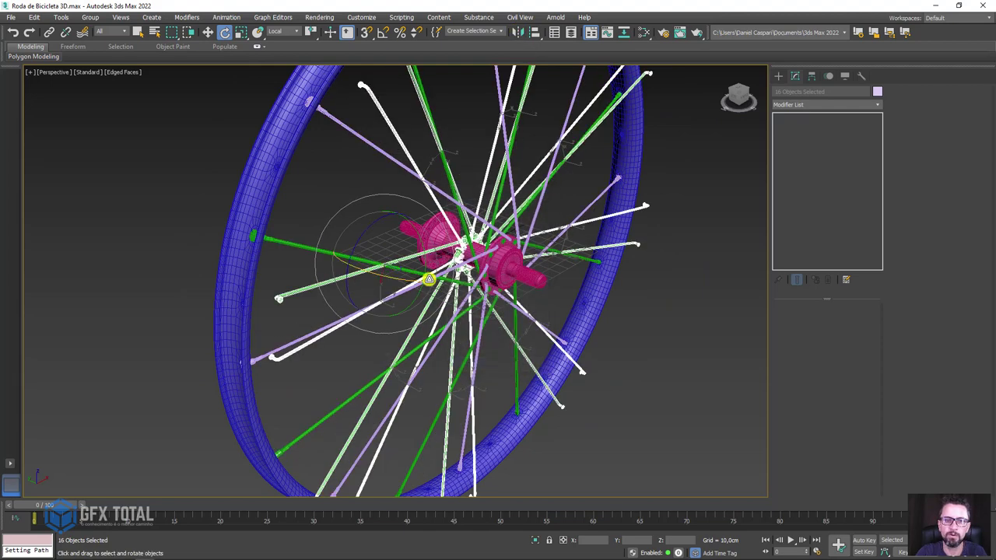
middle_click_drag(475, 367, 425, 255, "alt")
key("w")
left_click_drag(425, 256, 396, 251)
middle_click_drag(397, 249, 513, 299, "alt")
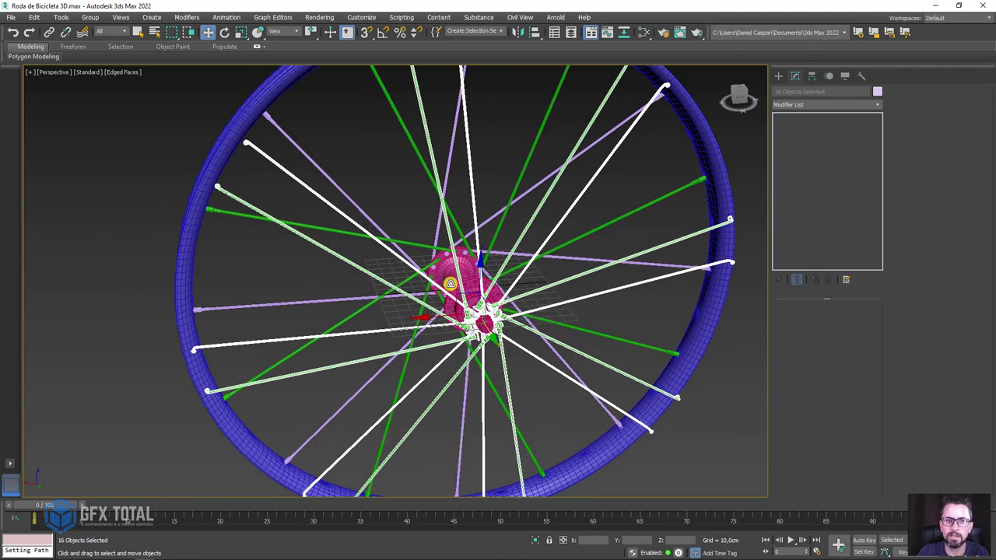
mouse_move(449, 284)
middle_mouse_down("alt")
mouse_move(605, 308)
mouse_move(630, 298)
mouse_move(420, 291)
mouse_move(537, 269)
mouse_move(373, 332)
mouse_move(244, 309)
middle_mouse_up("alt")
scroll(398, 294, "up", 5)
Shift-drag clone the 16 selected spokes
left_click_drag(243, 309, 125, 311, "shift")
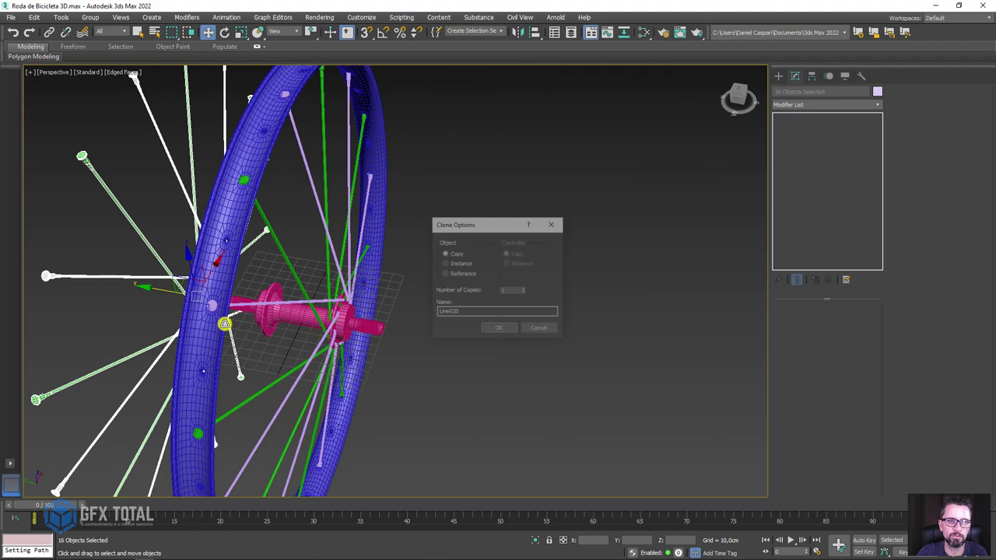
left_click(506, 324)
middle_click_drag(267, 291, 499, 264, "alt")
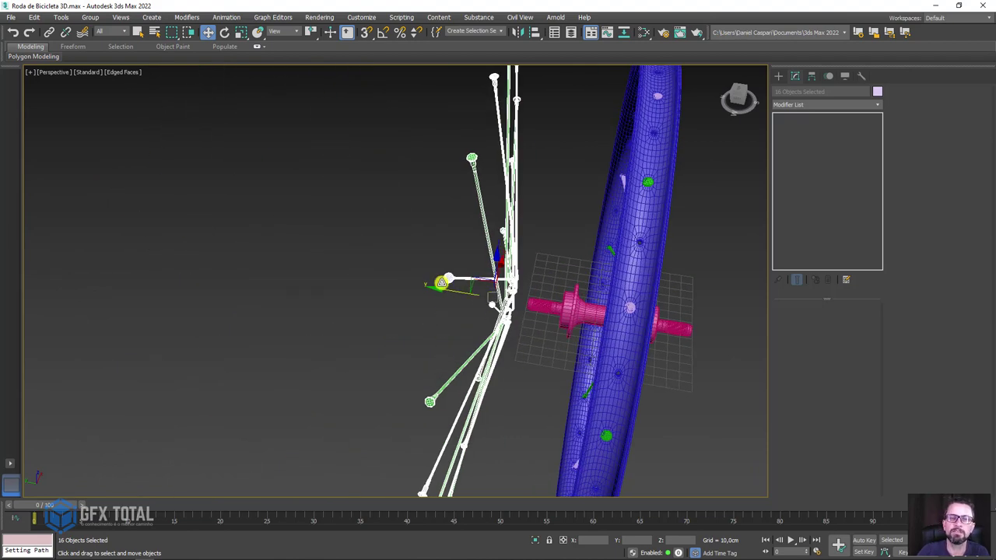
key("e")
mouse_move(414, 350)
middle_mouse_down("alt")
mouse_move(562, 274)
mouse_move(509, 322)
middle_mouse_up("alt")
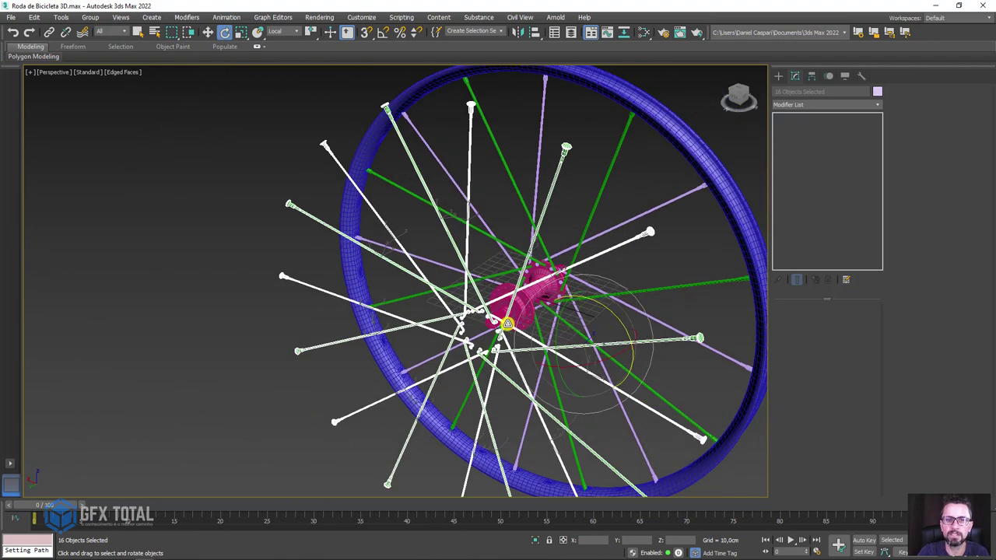
mouse_move(529, 367)
middle_mouse_down("alt")
mouse_move(533, 382)
mouse_move(470, 146)
middle_mouse_up("alt")
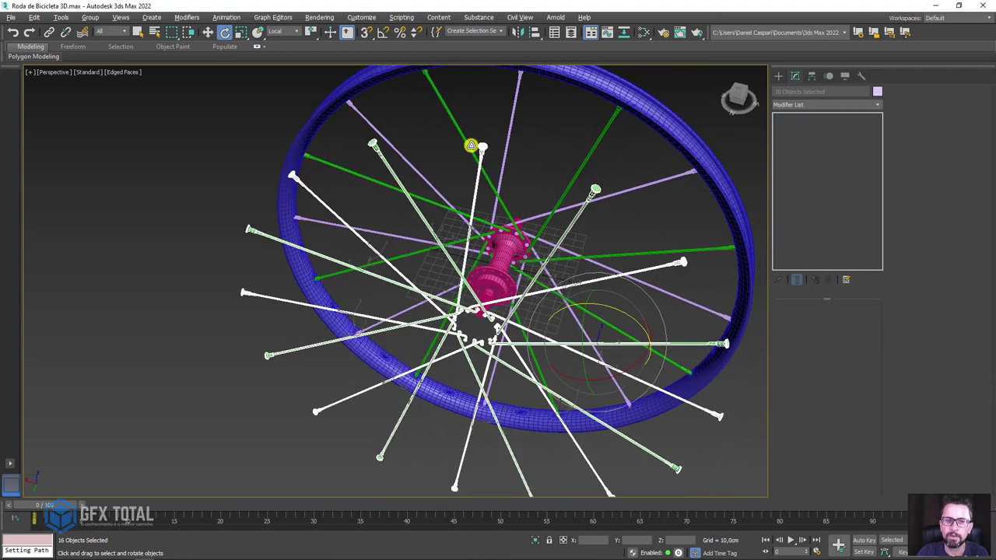
With the View reference coordinate system, rotate the copied spokes 165° around the hub
left_click(276, 31)
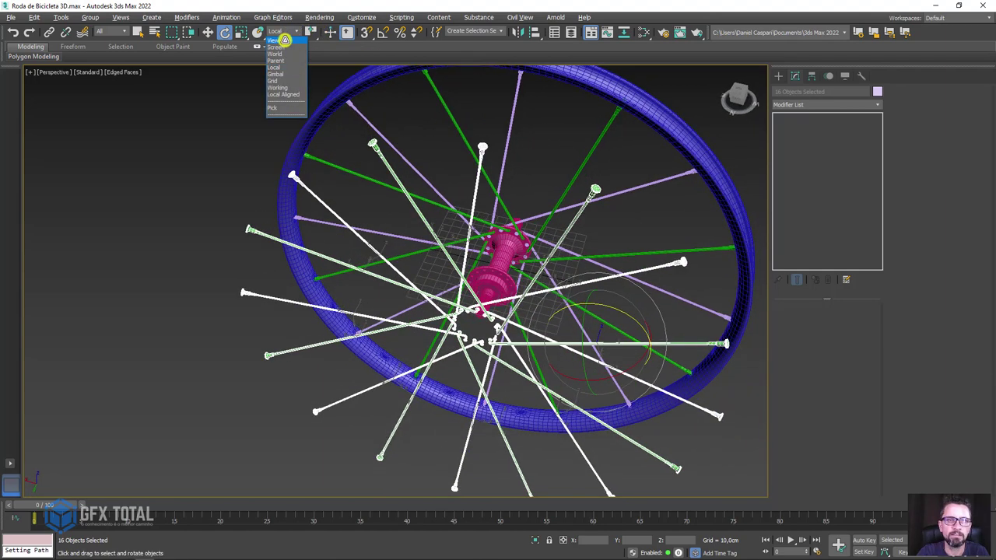
left_click(276, 49)
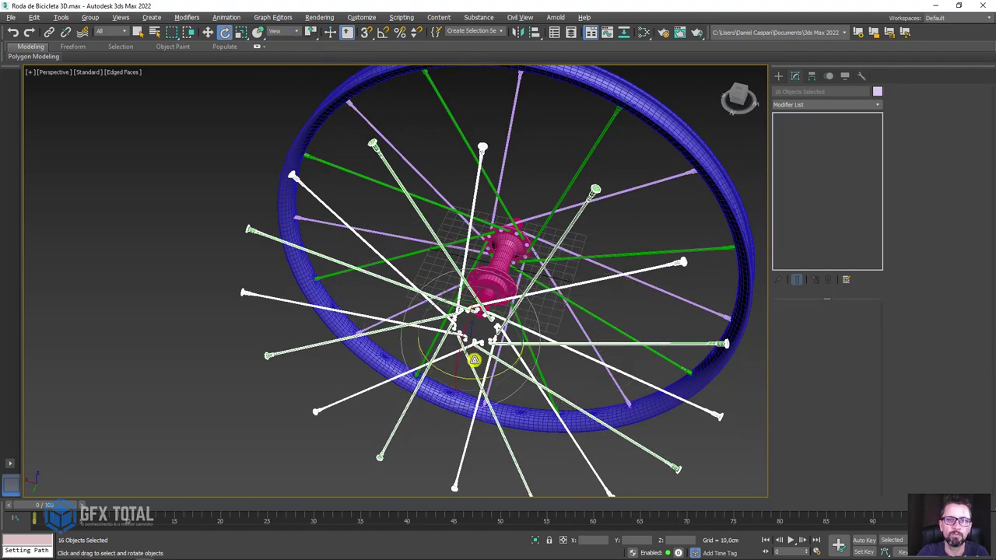
mouse_move(467, 380)
left_mouse_down()
mouse_move(629, 347)
mouse_move(547, 361)
mouse_move(567, 349)
left_mouse_up()
key("w")
mouse_move(567, 349)
middle_mouse_down("alt")
mouse_move(467, 322)
mouse_move(472, 340)
mouse_move(545, 350)
mouse_move(583, 331)
middle_mouse_up("alt")
scroll(553, 350, "up", 3)
scroll(552, 350, "up", 3)
scroll(552, 346, "up", 2)
From a head-on view, rotate the 16 spokes about 25° and then 3° around the axle
scroll(583, 330, "down", 4)
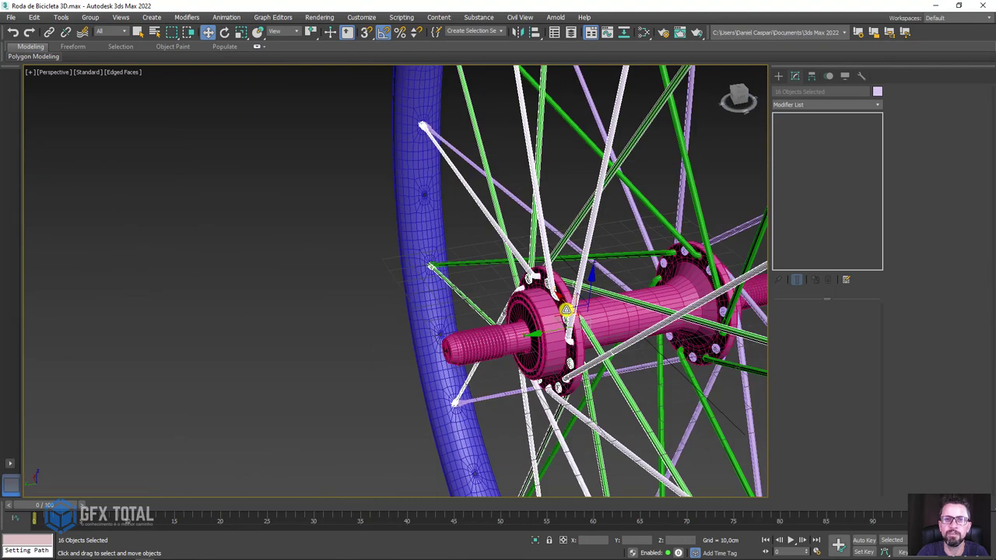
scroll(583, 330, "down", 2)
mouse_move(635, 305)
middle_mouse_down("alt")
mouse_move(533, 351)
mouse_move(474, 184)
middle_mouse_up("alt")
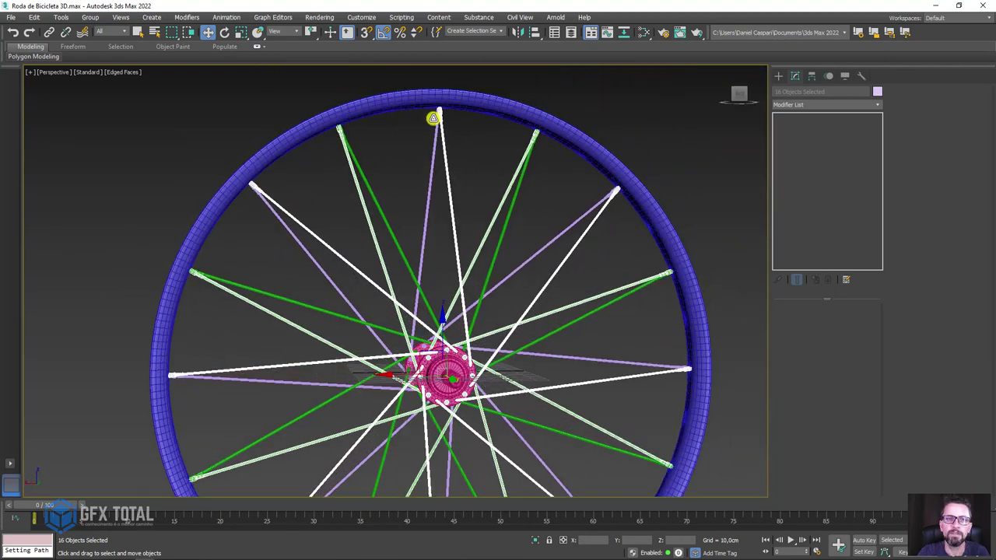
scroll(433, 118, "up", 2)
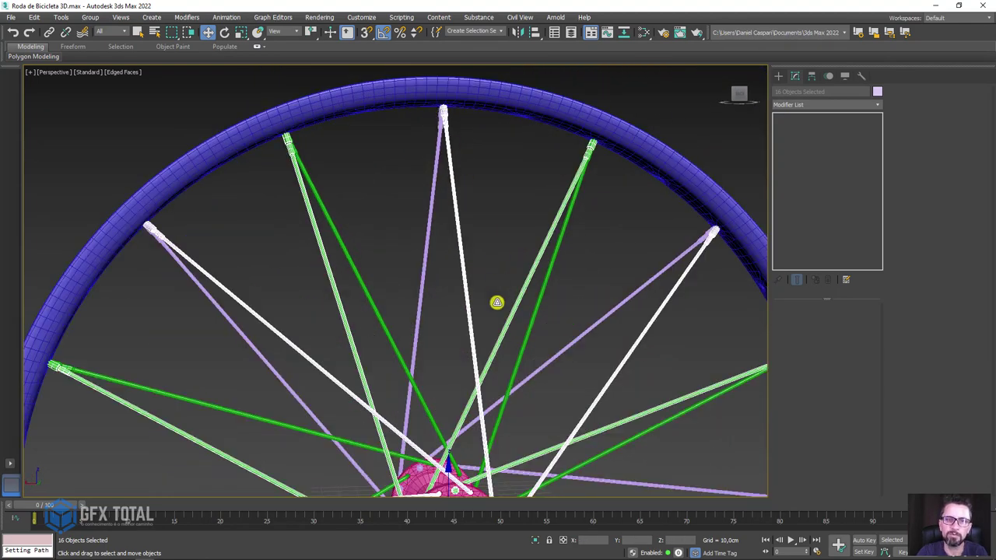
scroll(492, 265, "up", 4)
scroll(435, 365, "up", 3)
key("e")
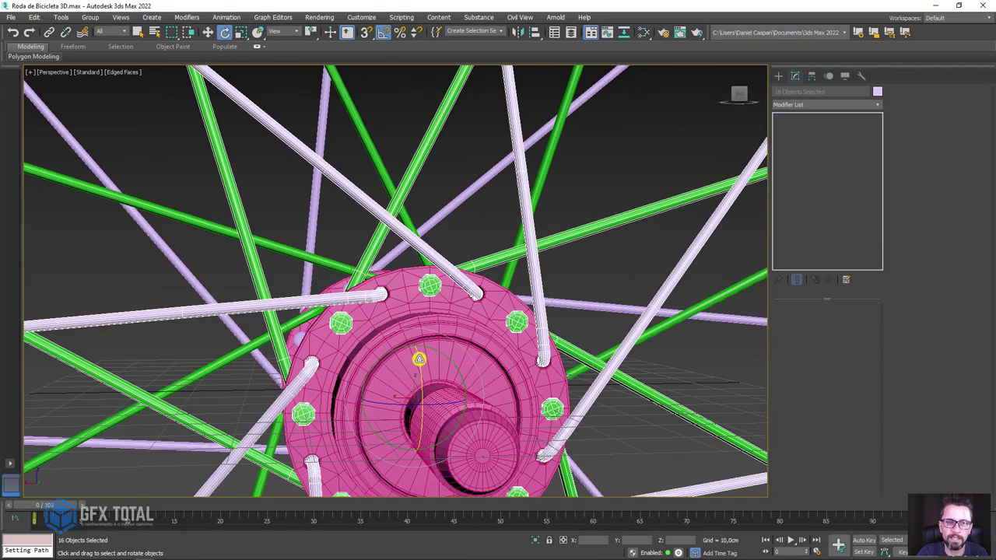
left_click_drag(389, 351, 401, 345)
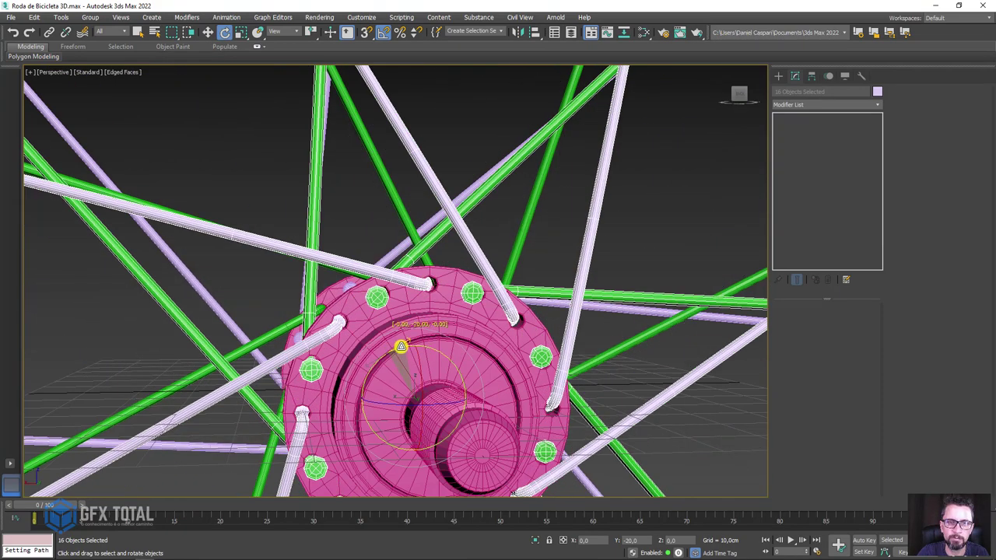
scroll(438, 359, "up", 4)
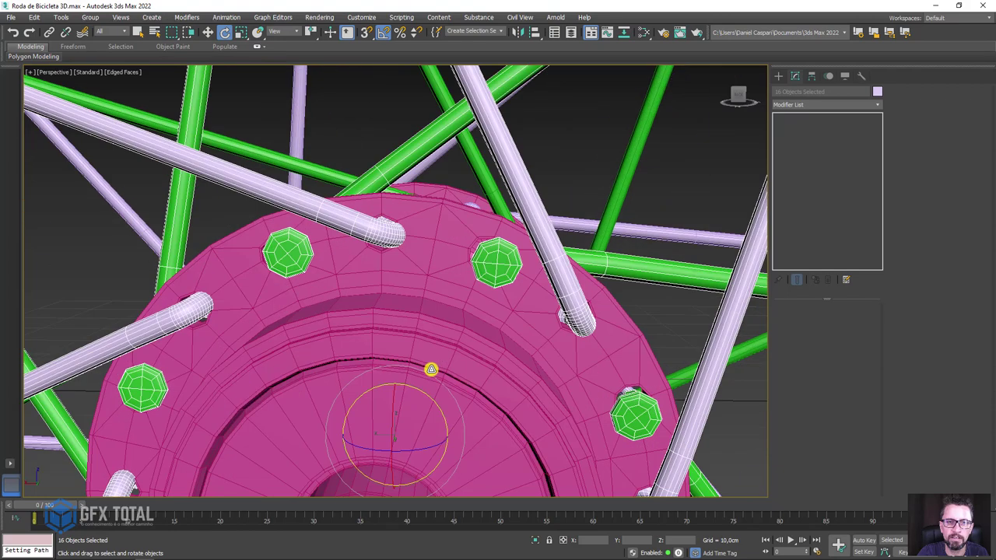
left_click_drag(422, 393, 420, 395)
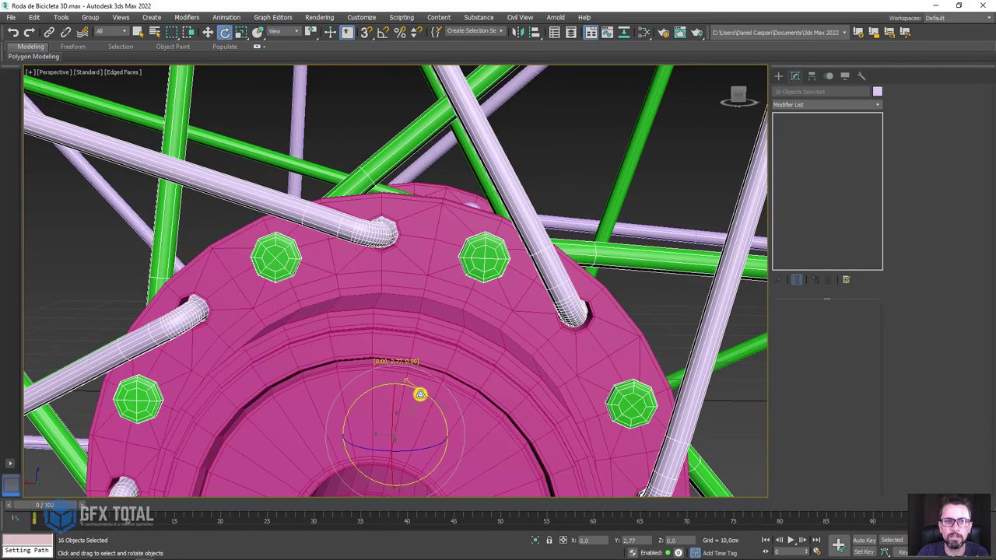
Rotate the spokes a further 27° around the hub to line them up with the holes
scroll(420, 395, "down", 2)
scroll(467, 327, "down", 4)
scroll(529, 269, "down", 3)
scroll(552, 272, "down", 1)
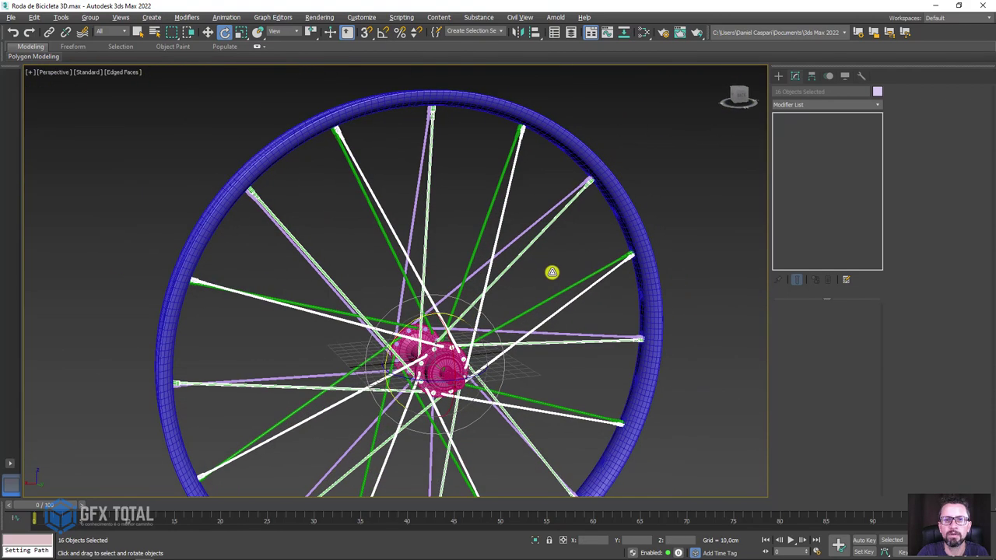
scroll(467, 305, "up", 2)
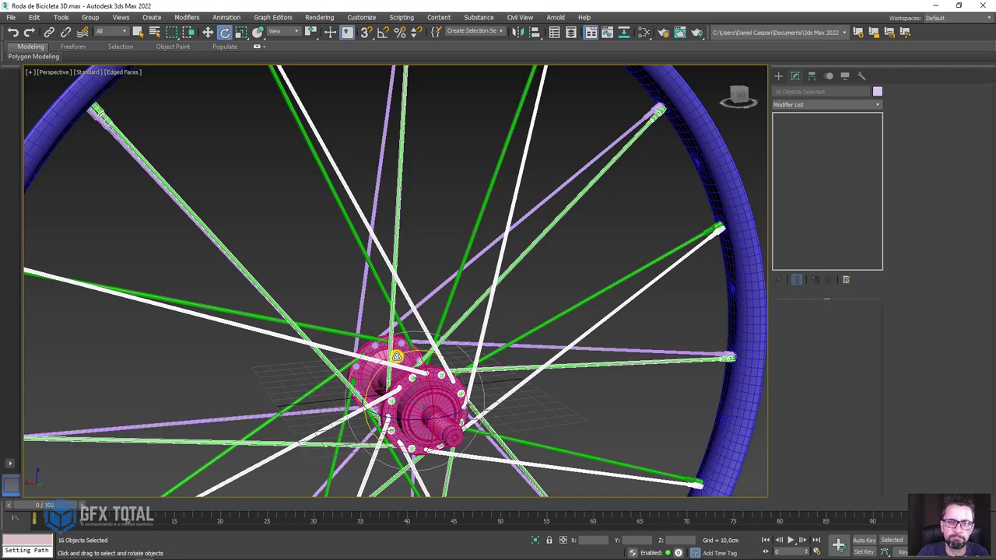
mouse_move(395, 356)
left_mouse_down()
mouse_move(457, 342)
mouse_move(457, 352)
left_mouse_up()
Checking from the side, rotate the spokes about 12° more and fine-tune their alignment
mouse_move(459, 324)
middle_mouse_down("alt")
mouse_move(422, 351)
mouse_move(409, 340)
middle_mouse_up("alt")
scroll(496, 322, "down", 5)
mouse_move(496, 322)
middle_mouse_down("alt")
mouse_move(374, 333)
mouse_move(387, 366)
middle_mouse_up("alt")
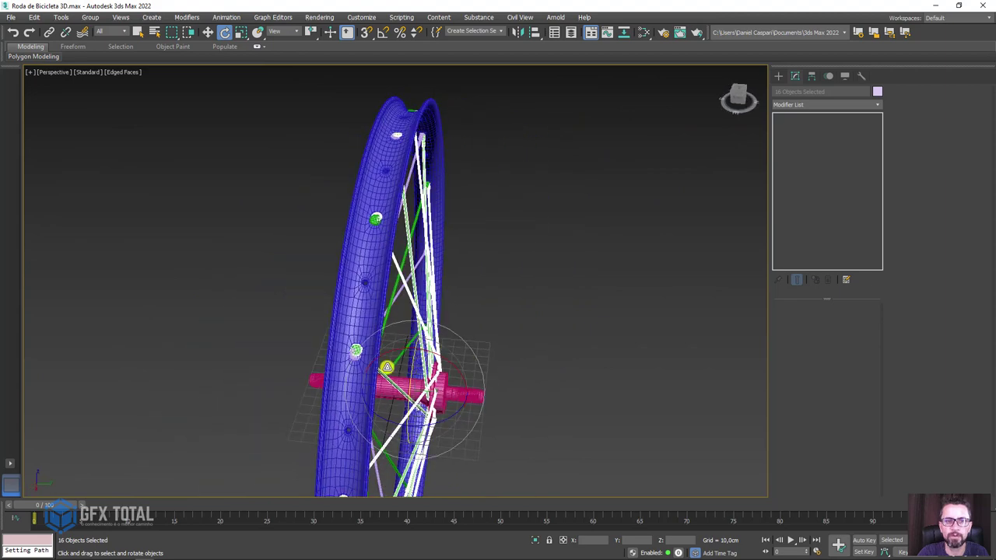
scroll(440, 379, "up", 3)
left_click_drag(434, 384, 425, 396)
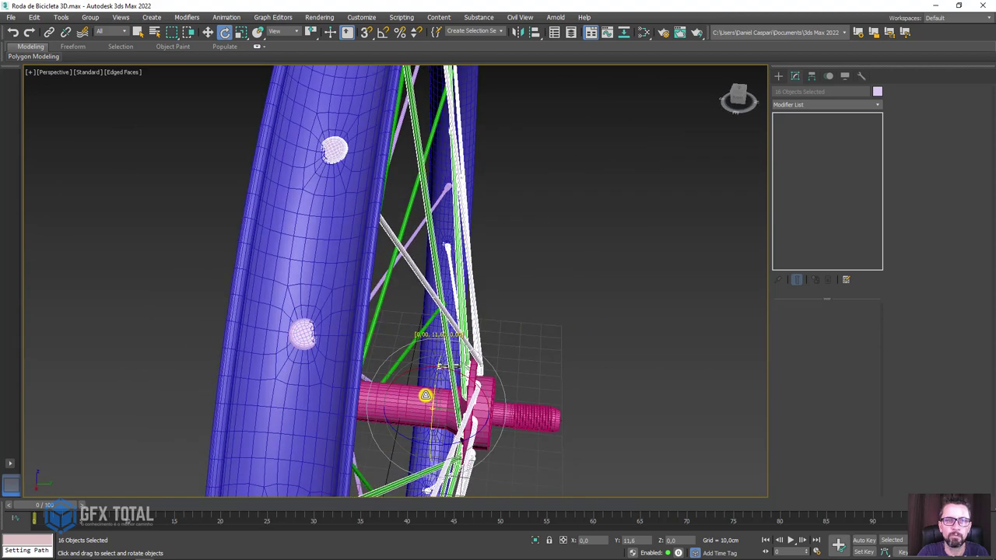
left_click_drag(425, 396, 426, 397)
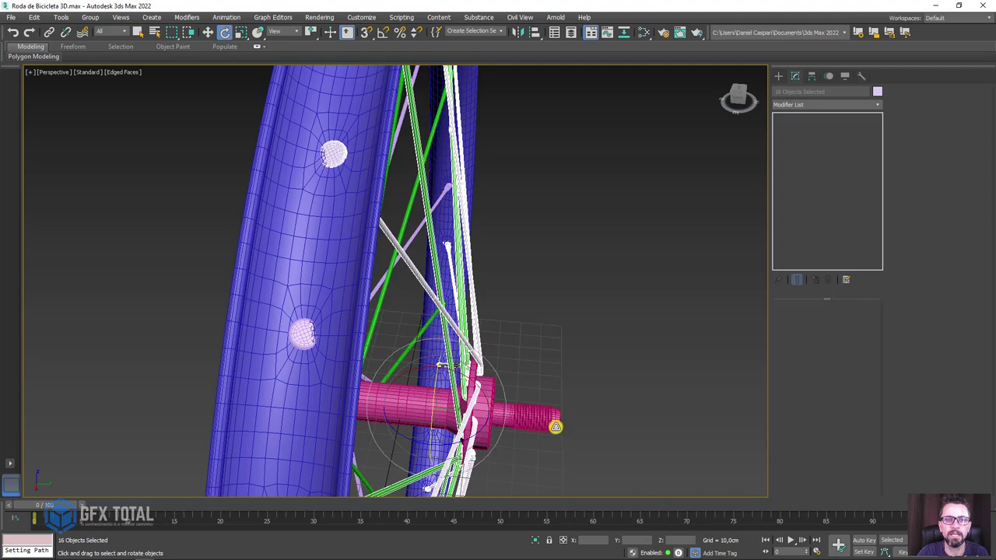
mouse_move(426, 397)
middle_mouse_down("alt")
mouse_move(404, 393)
mouse_move(436, 389)
middle_mouse_up("alt")
Select the pink hub, go to Edit Poly Vertex level, and shift a vertex ring about -0.47 in Y
left_click(557, 200)
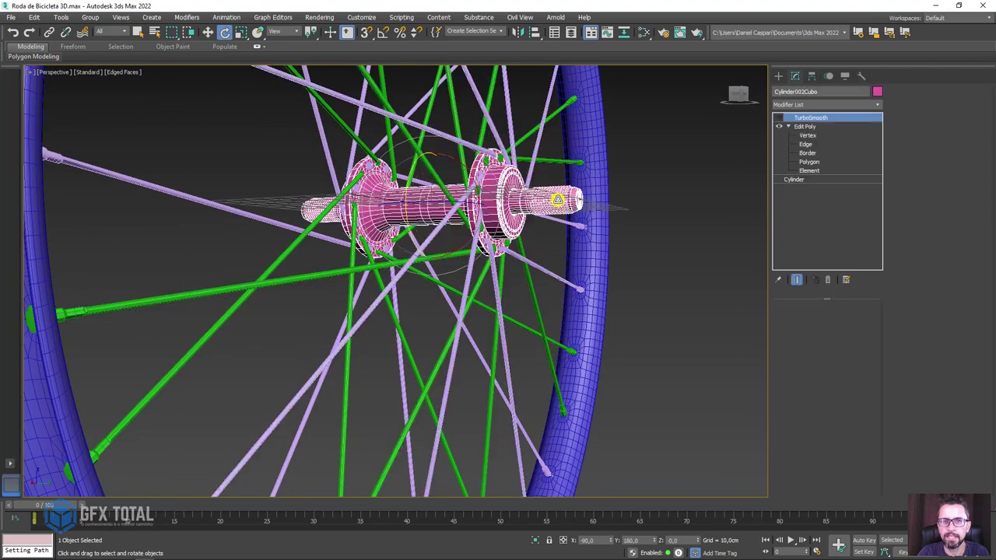
middle_click_drag(557, 200, 660, 242, "alt")
left_click(827, 138)
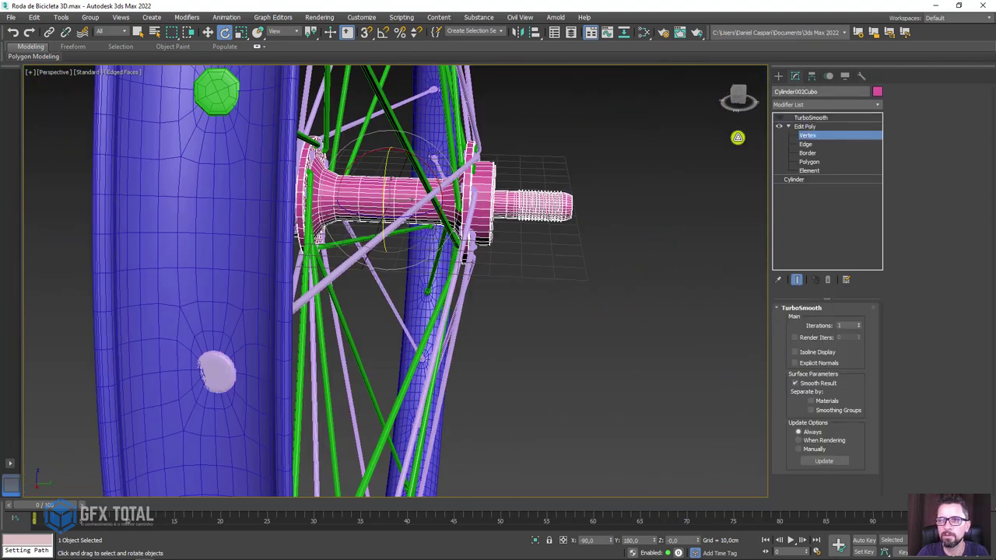
middle_click_drag(405, 331, 537, 194, "alt")
scroll(536, 195, "up", 3)
scroll(397, 196, "up", 3)
middle_click_drag(397, 196, 492, 265, "alt")
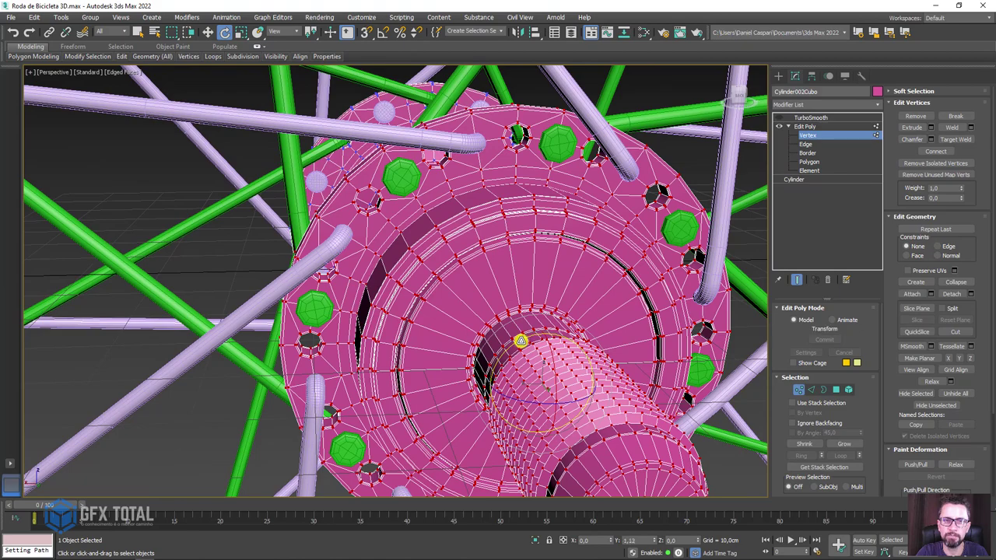
middle_click_drag(521, 341, 511, 346, "alt")
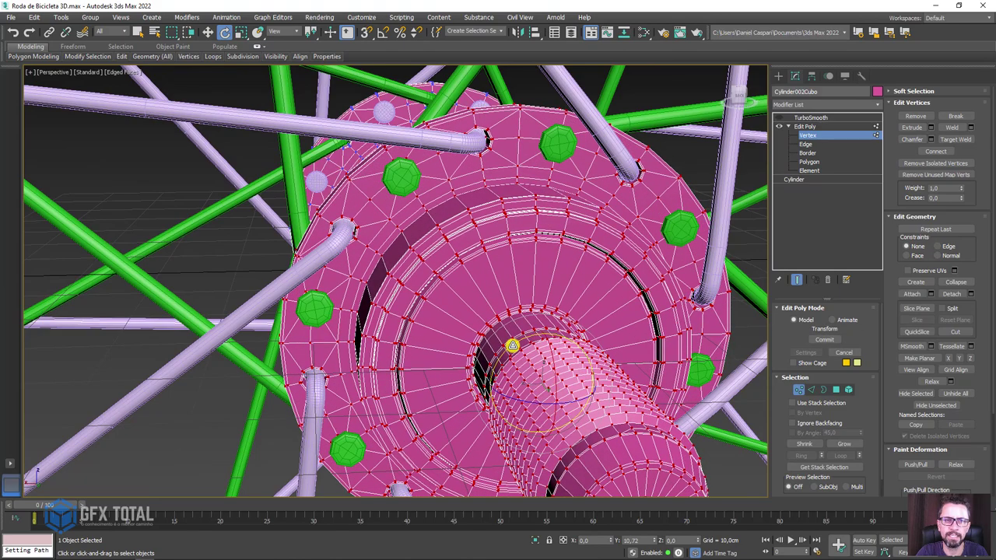
mouse_move(735, 166)
middle_mouse_down("alt")
mouse_move(509, 195)
mouse_move(513, 115)
mouse_move(460, 207)
mouse_move(517, 382)
mouse_move(521, 327)
mouse_move(543, 481)
middle_mouse_up("alt")
left_click_drag(525, 459, 525, 458)
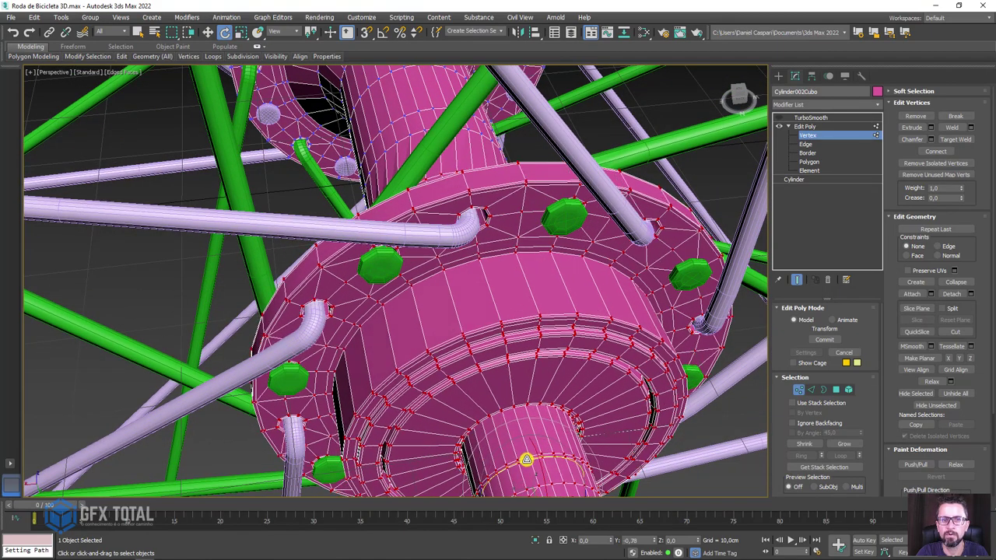
mouse_move(525, 459)
middle_mouse_down("alt")
mouse_move(661, 277)
mouse_move(723, 225)
middle_mouse_up("alt")
At Edge level, select the edge rings around the hub's middle barrel and remove them
left_click(812, 389)
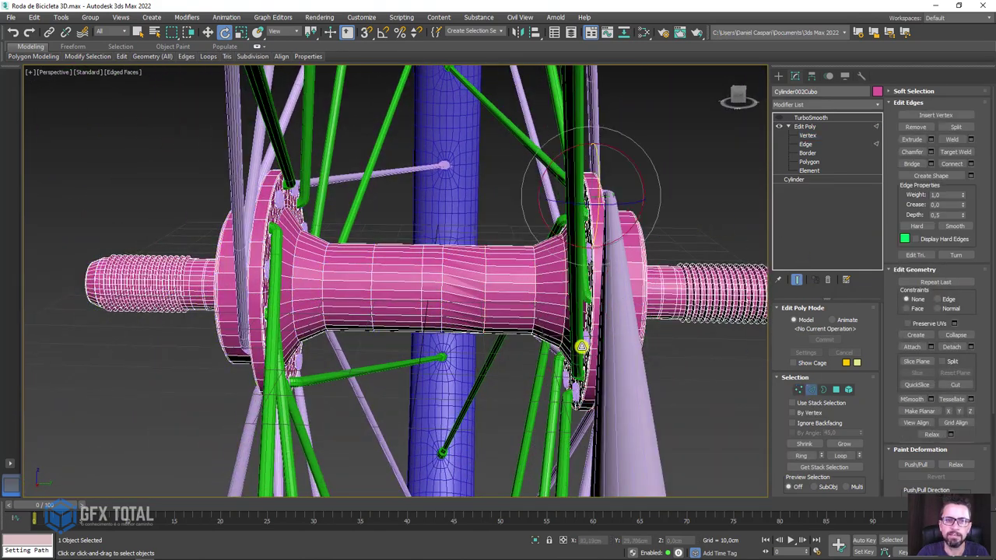
scroll(419, 270, "up", 3)
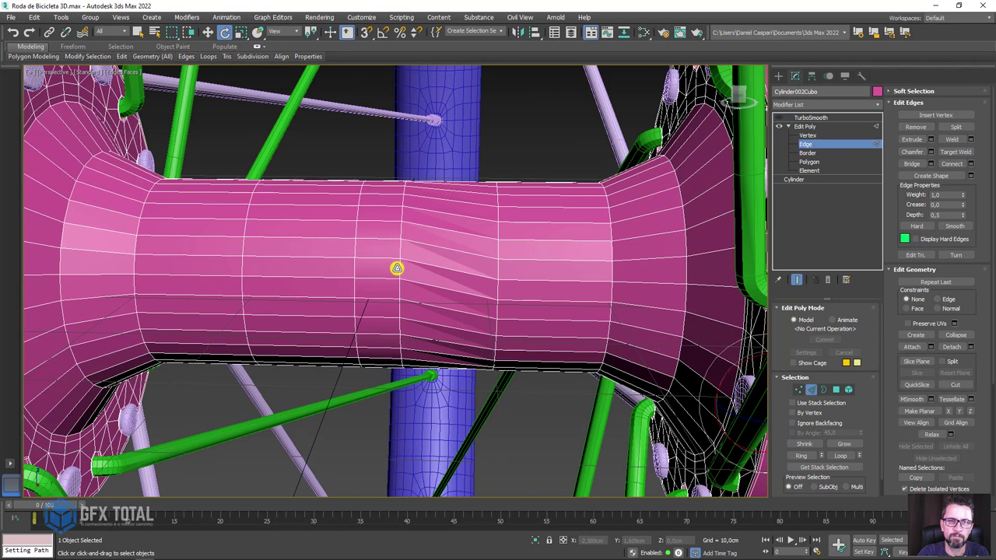
left_click(397, 268)
left_click(356, 256)
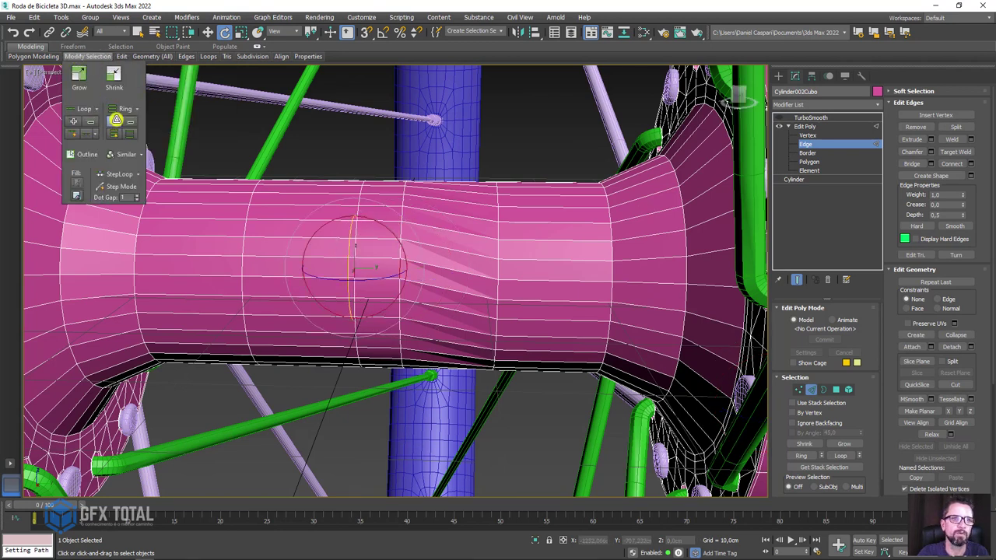
left_click(115, 120)
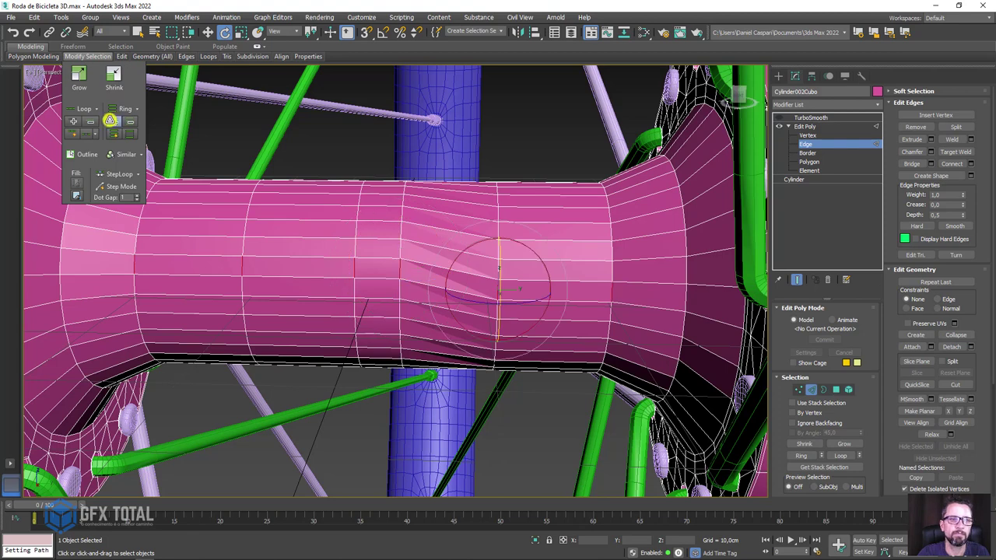
left_click(126, 120)
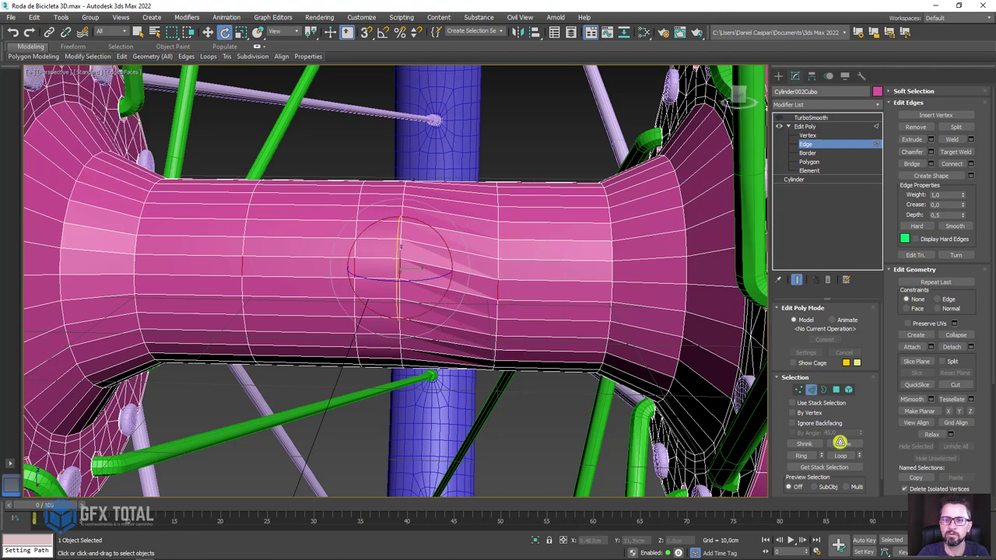
left_click(849, 443)
left_click(919, 127)
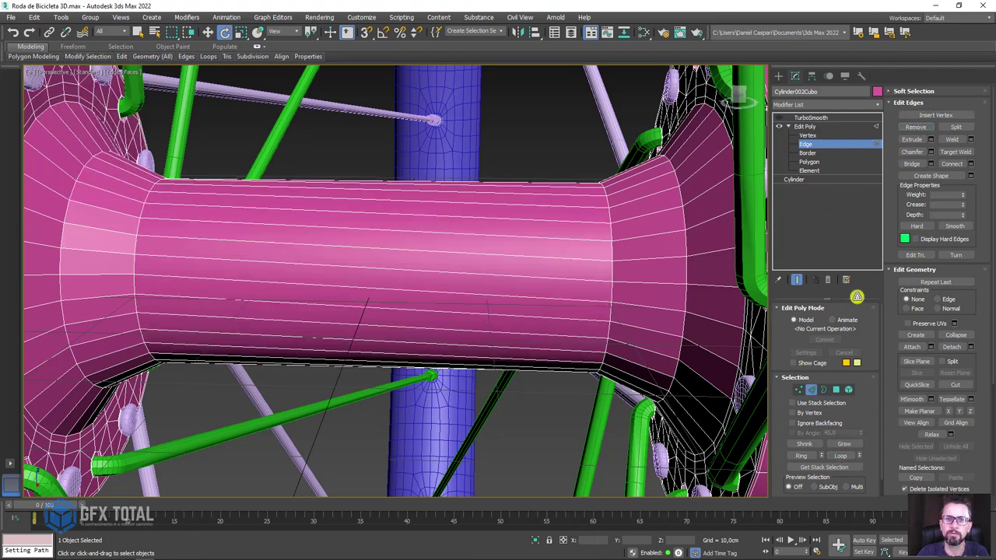
Delete the middle barrel polygons, bridge the two border openings, and return to TurboSmooth
left_click(836, 389)
key("Delete")
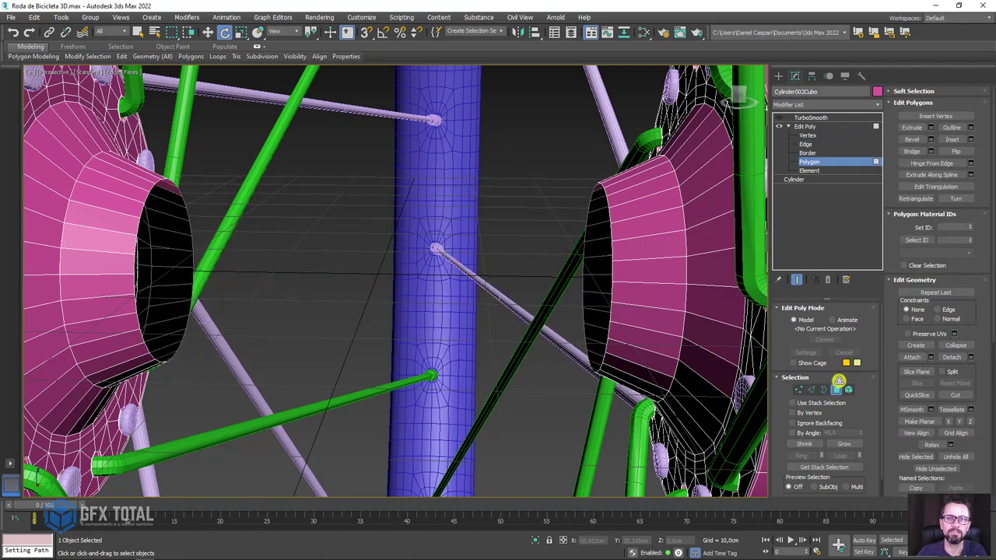
left_click(822, 389)
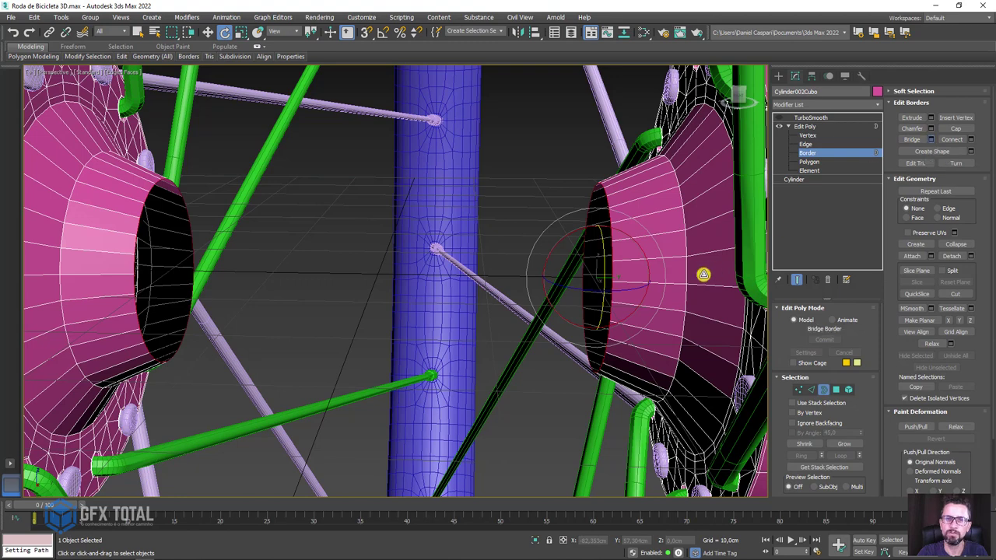
left_click(597, 277)
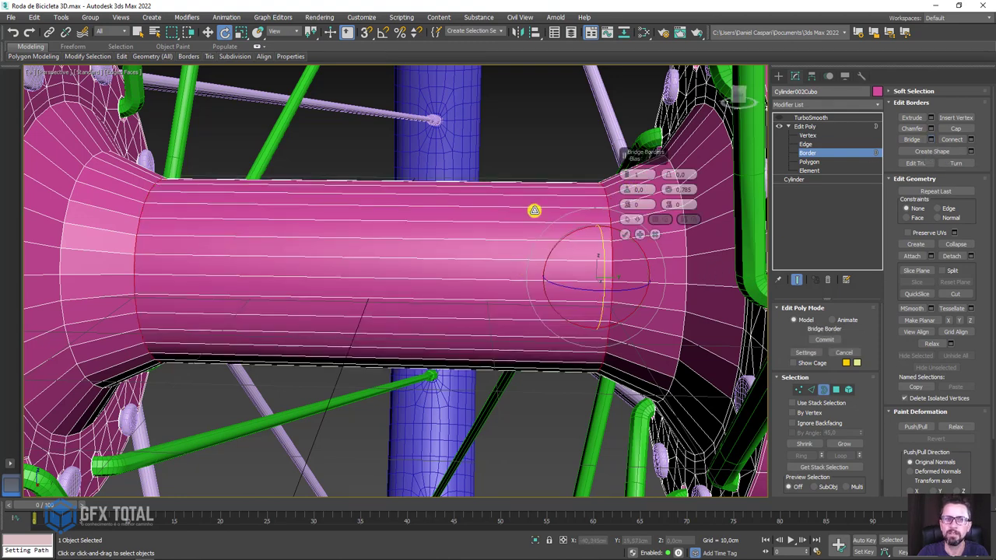
left_click(622, 234)
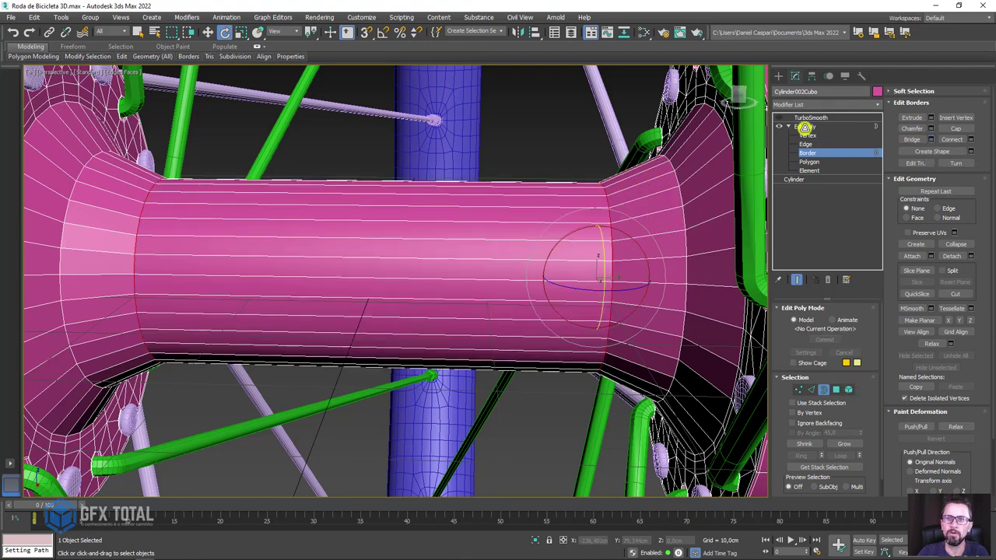
left_click(805, 127)
left_click(800, 117)
mouse_move(545, 194)
middle_mouse_down("alt")
mouse_move(560, 174)
mouse_move(500, 233)
mouse_move(478, 219)
mouse_move(531, 212)
middle_mouse_up("alt")
scroll(560, 174, "down", 5)
scroll(513, 218, "down", 4)
scroll(531, 211, "up", 8)
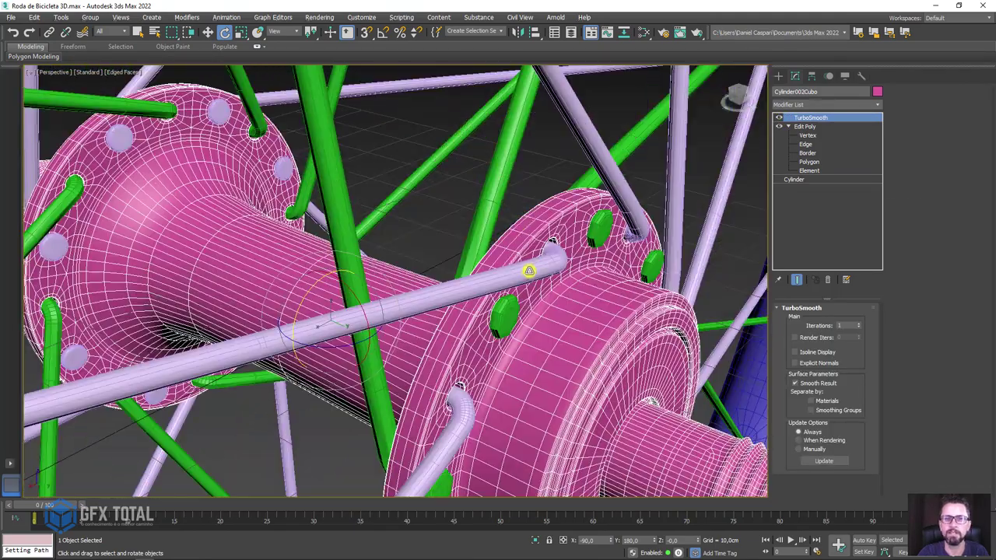
left_click(528, 271)
scroll(528, 271, "down", 5)
middle_click_drag(528, 271, 627, 291, "alt")
scroll(578, 316, "up", 3)
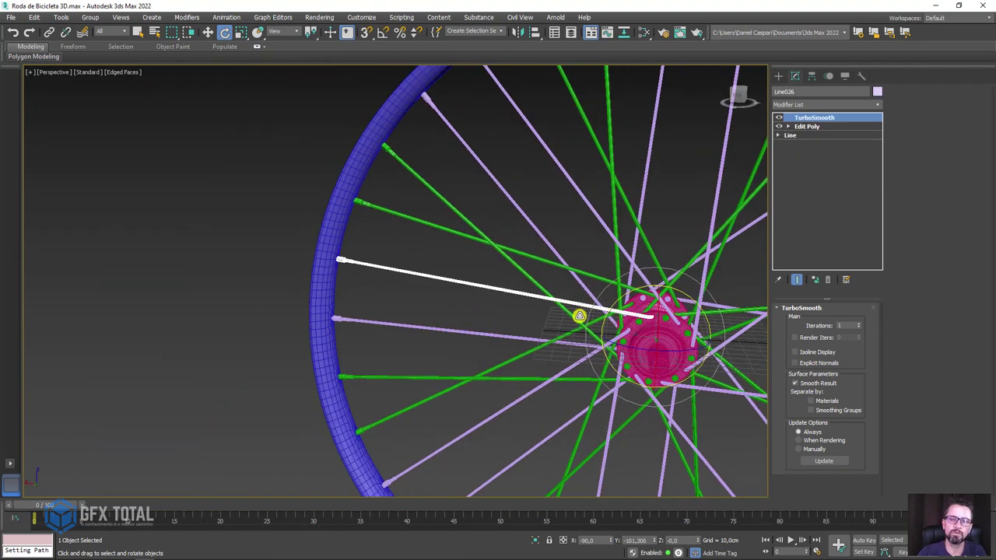
scroll(579, 316, "down", 5)
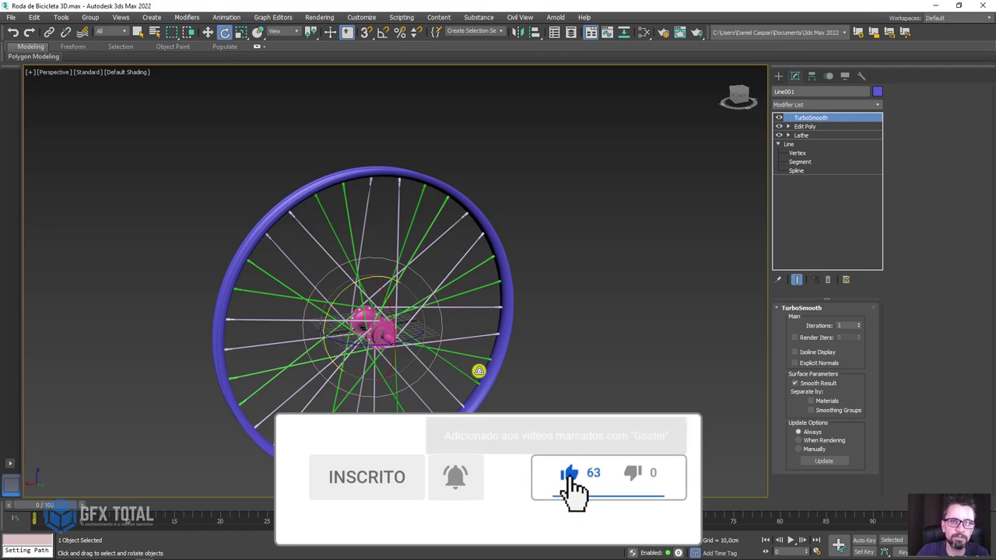
left_click(208, 32)
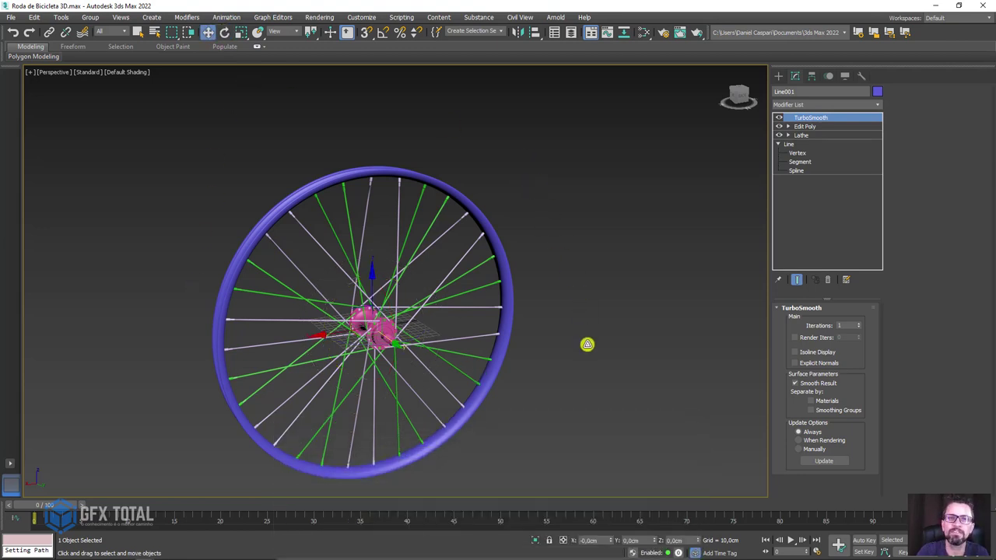
middle_click_drag(586, 359, 593, 351, "alt")
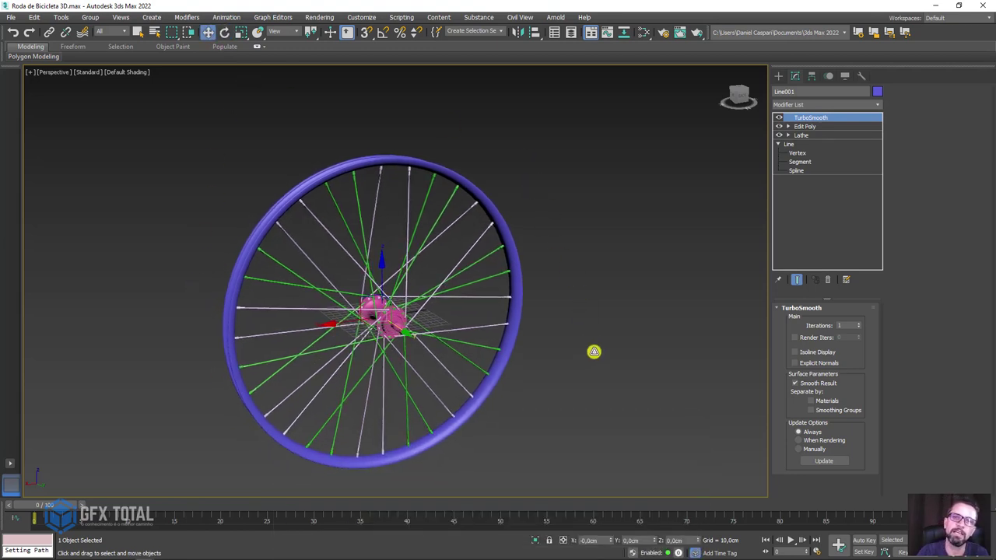